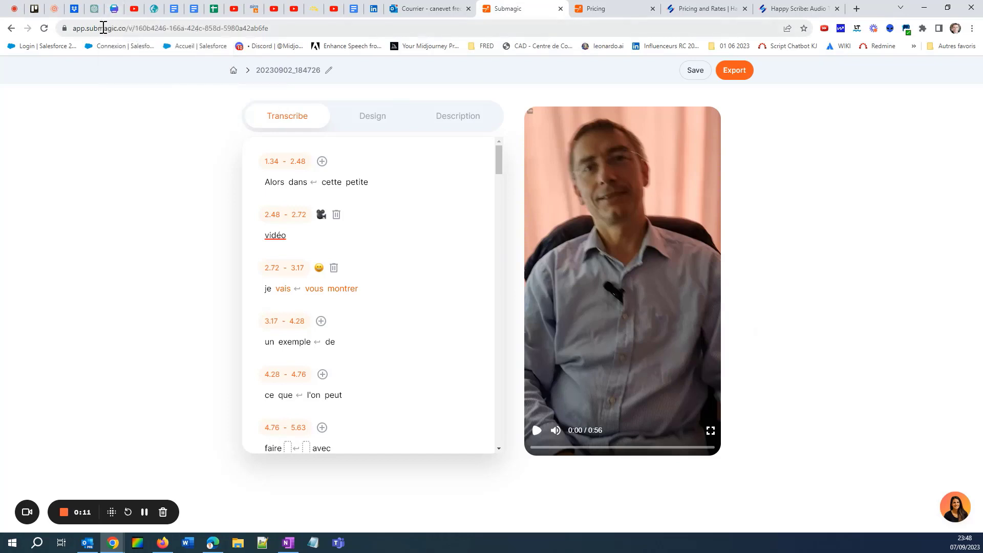
Glance at the Happy Scribe pricing page, go to the Submagic pricing page and check its yearly and monthly billing
left_click(101, 29)
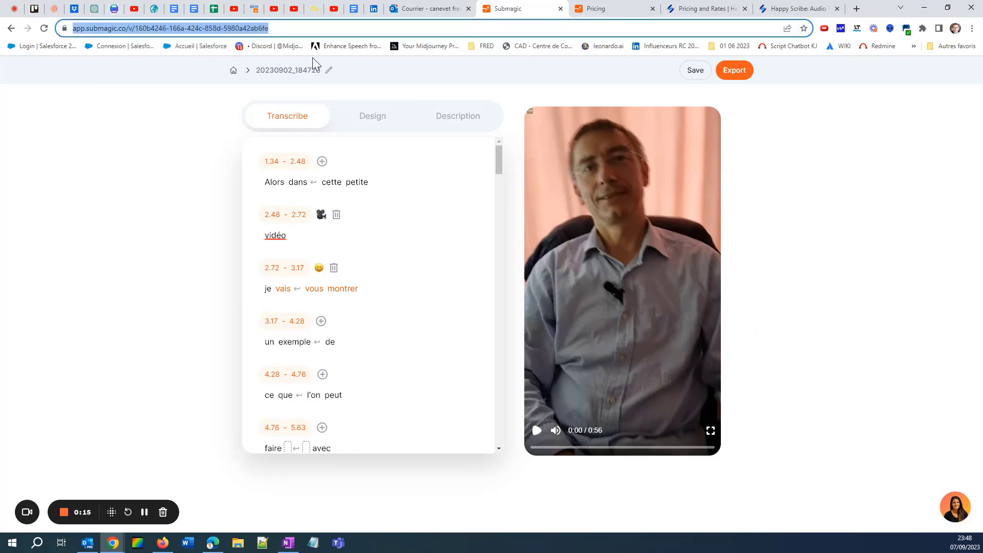
left_click(705, 9)
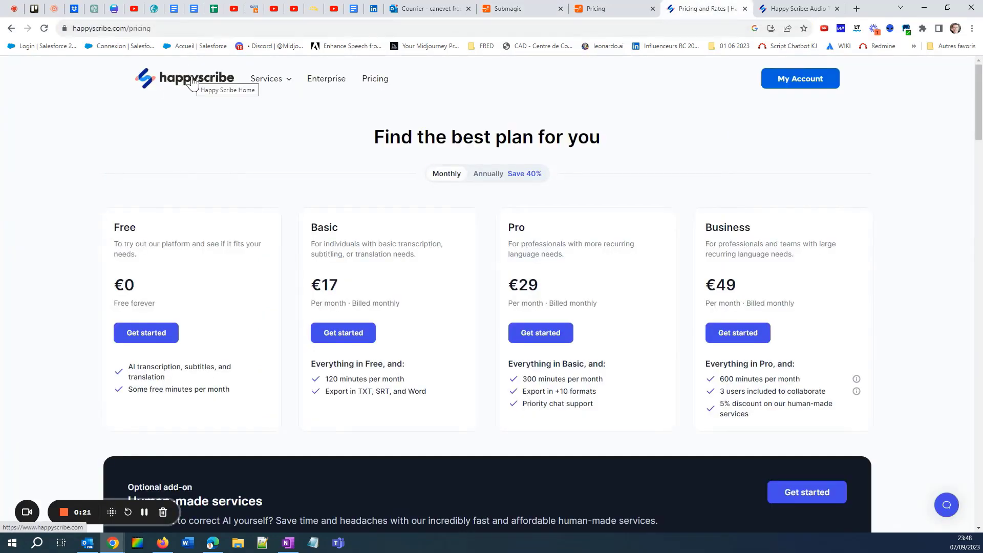
left_click(599, 15)
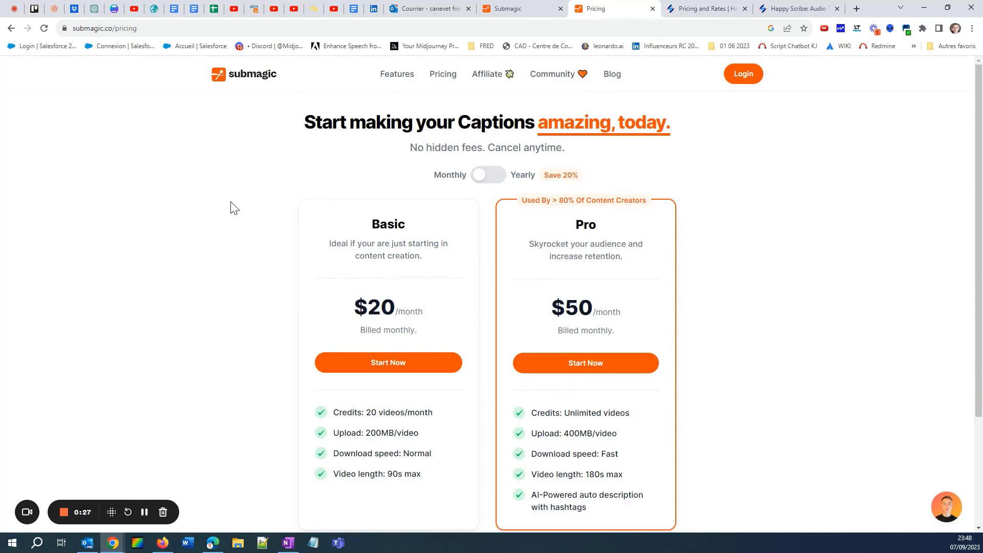
left_click(492, 176)
left_click(465, 175)
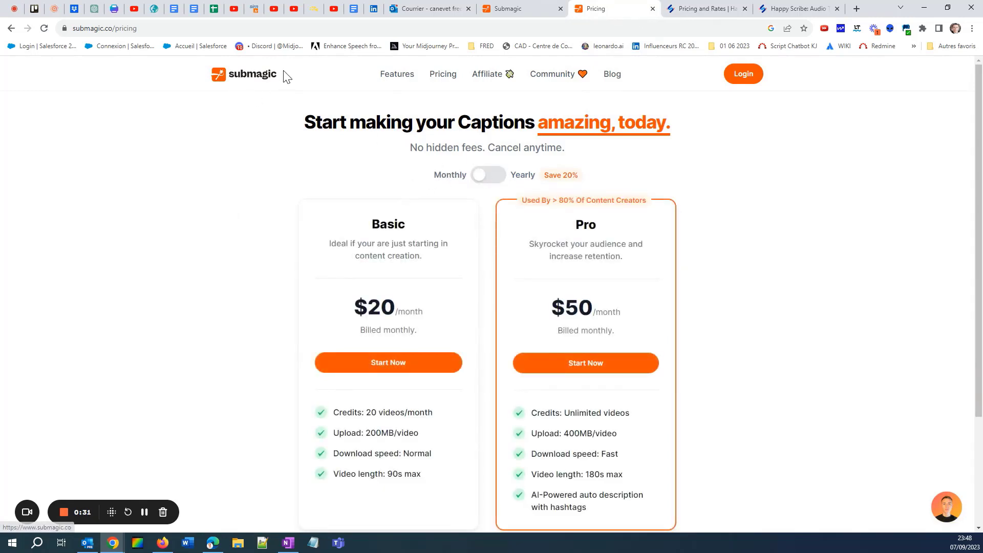
Examine the monthly video credits, upload size and maximum video length of Submagic's Basic plan
scroll(364, 279, "down", 1)
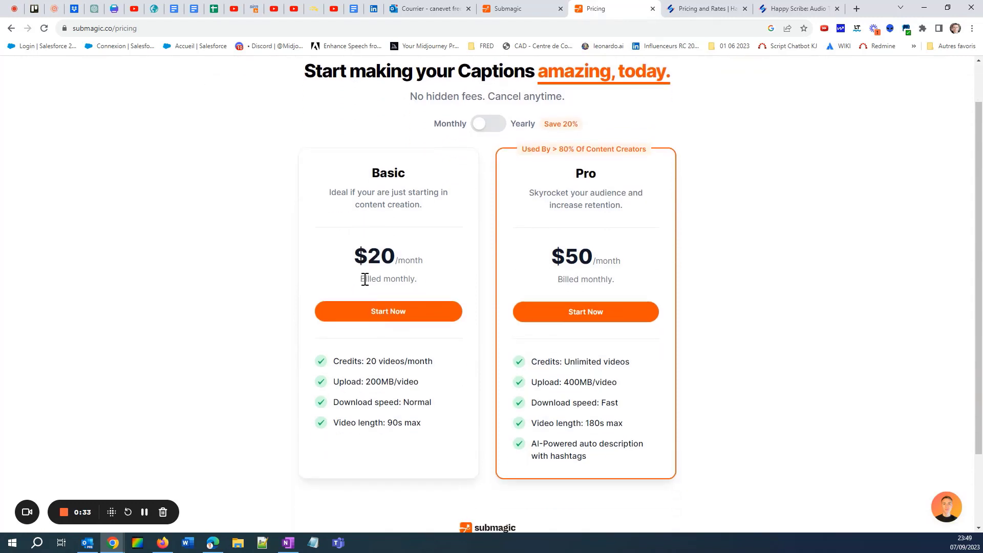
left_click_drag(446, 365, 373, 362)
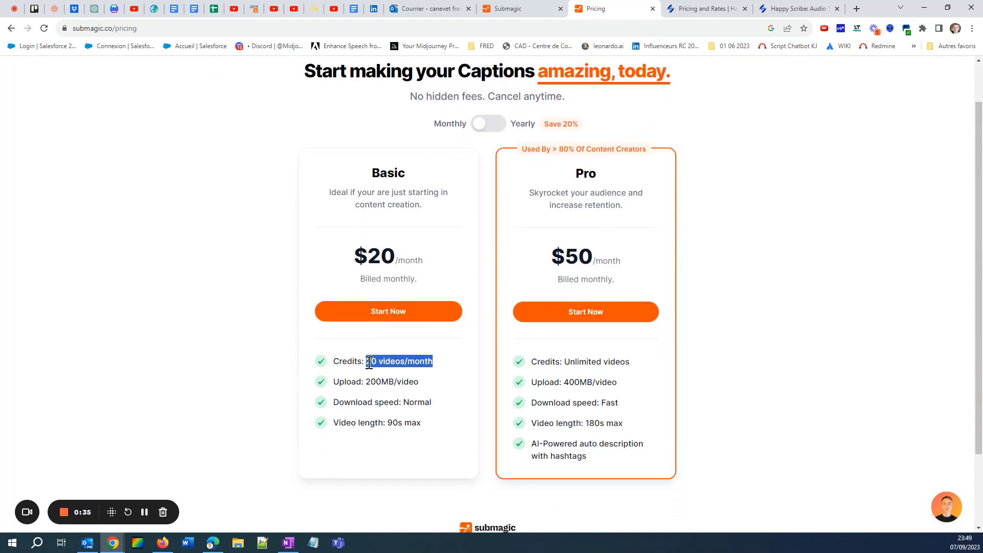
left_click_drag(421, 383, 378, 390)
left_click_drag(425, 425, 389, 421)
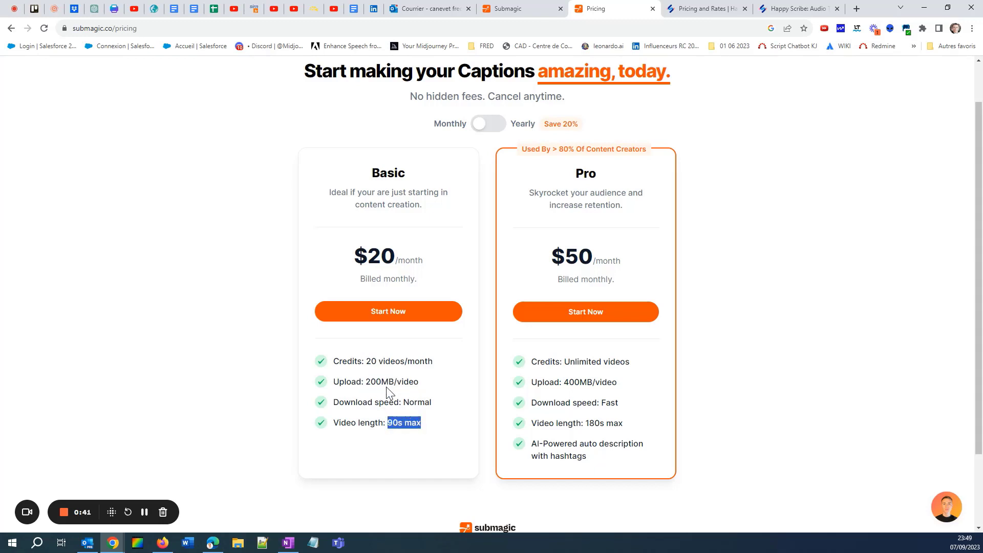
left_click_drag(423, 426, 390, 427)
left_click(427, 422)
mouse_move(419, 426)
left_mouse_down()
mouse_move(390, 416)
mouse_move(425, 429)
left_mouse_up()
left_click(392, 418)
Compare the upload size and maximum video length of Submagic's Pro plan with the Basic plan's limits
left_click_drag(614, 379, 538, 384)
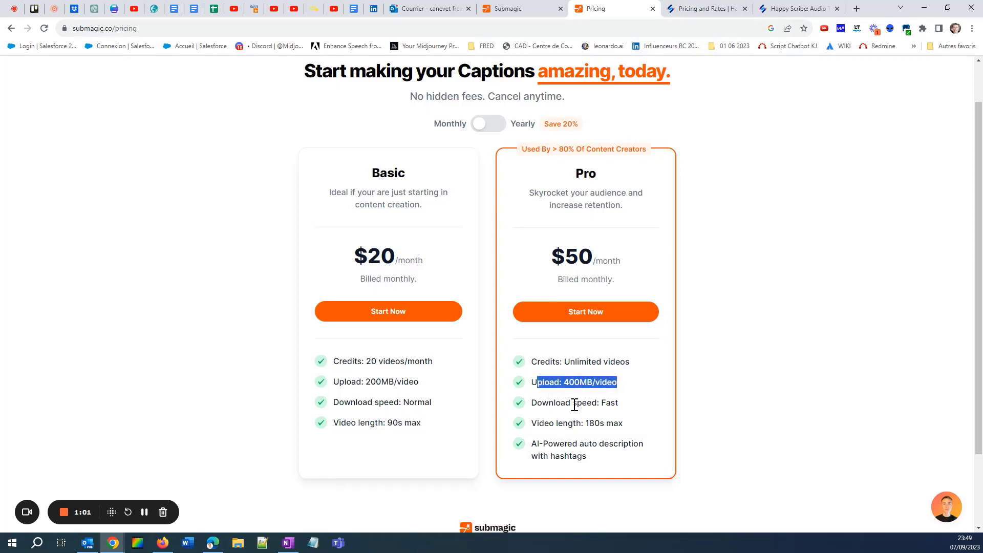
left_click_drag(631, 429, 518, 418)
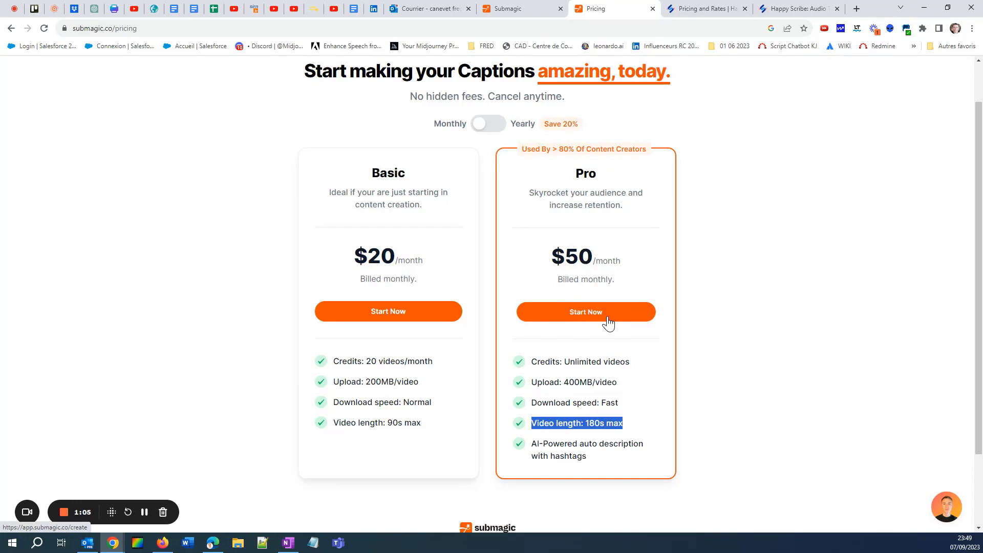
left_click_drag(420, 384, 334, 362)
Switch to the Happy Scribe pricing page and examine the minutes included in the Free and Basic plans
left_click(692, 11)
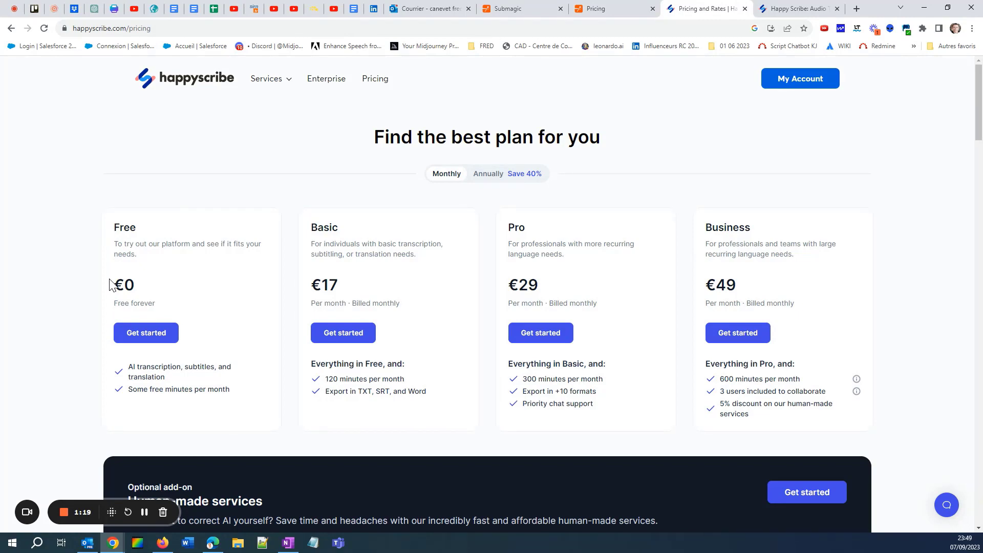
left_click_drag(242, 396, 101, 388)
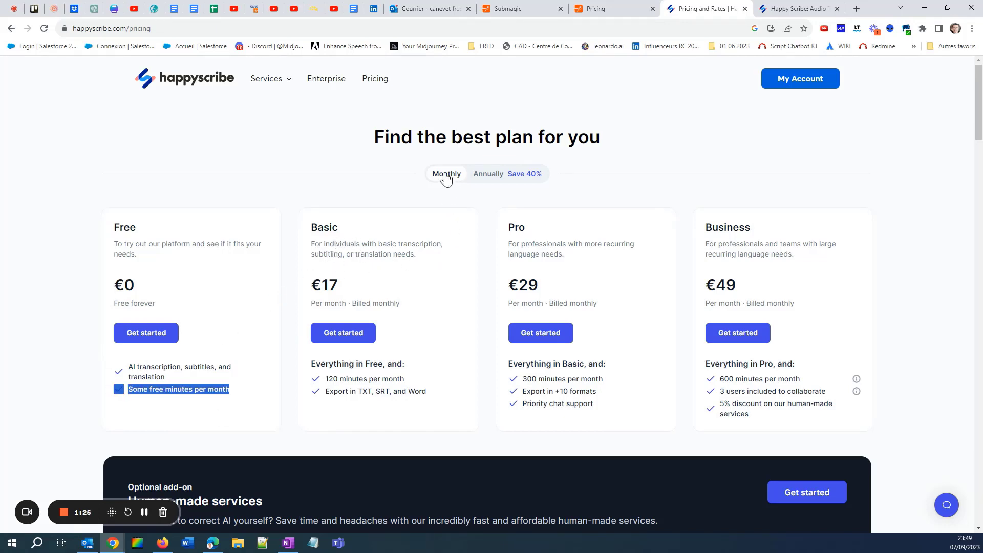
left_click(419, 385)
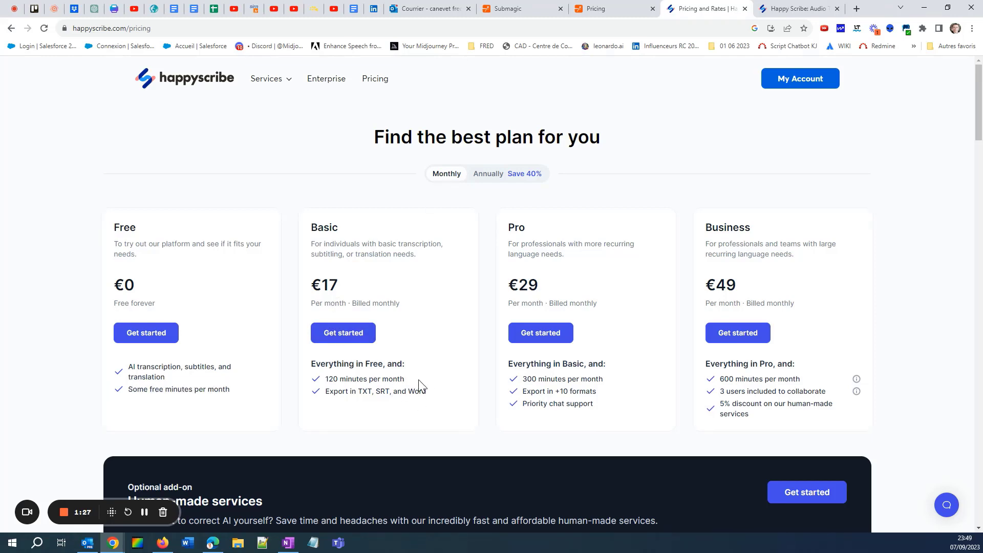
left_click_drag(419, 380, 325, 379)
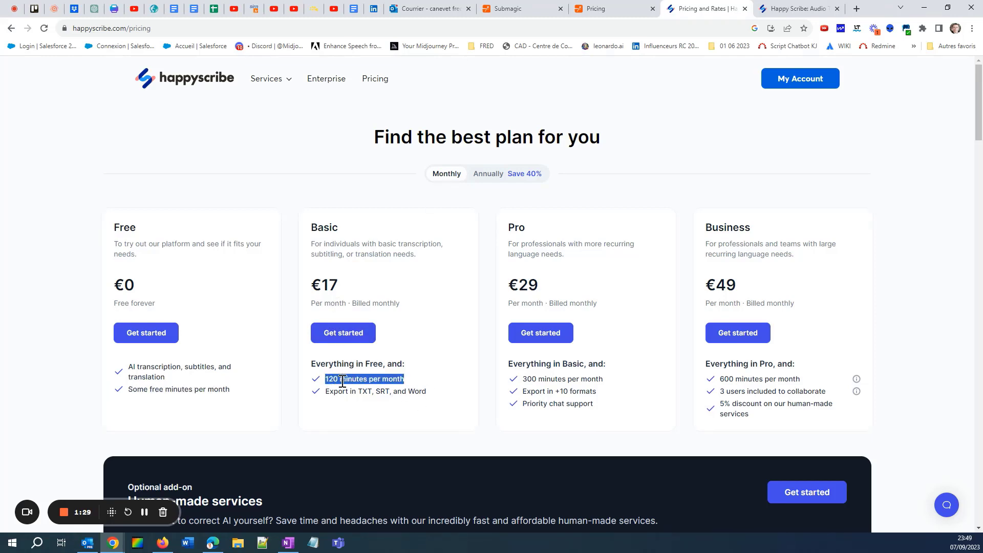
Compare the Submagic plan prices and limits with the Happy Scribe plans, including the Pro plan's monthly minutes
left_click(638, 11)
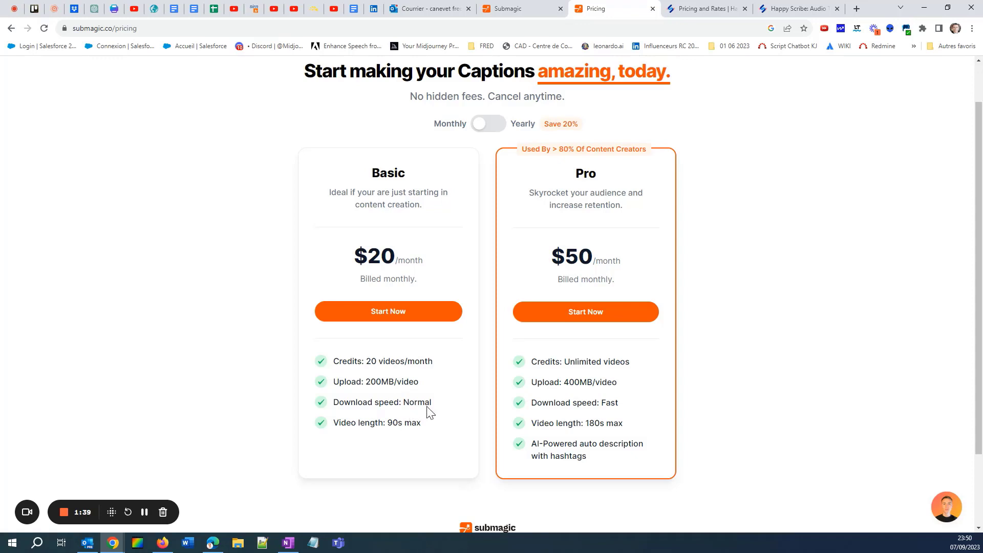
left_click(701, 10)
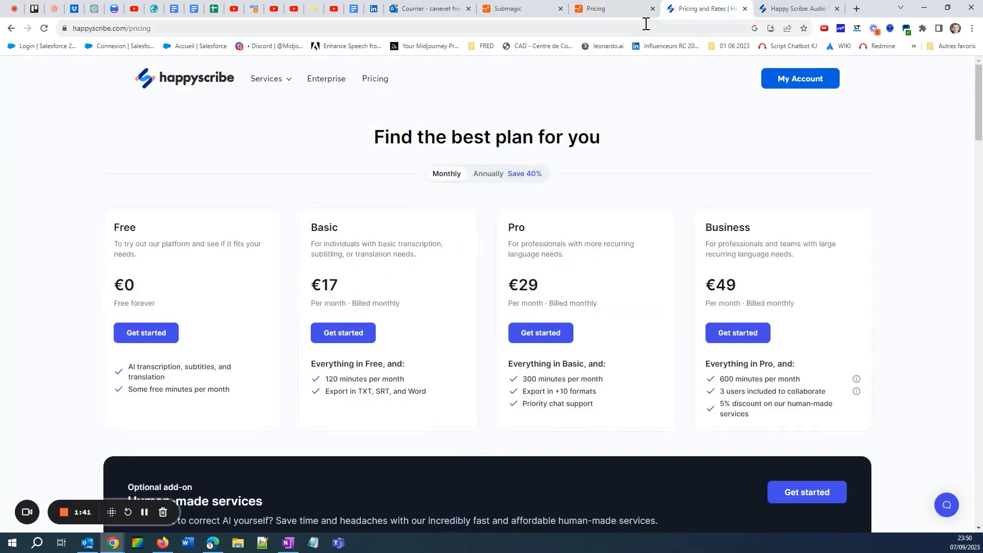
mouse_move(595, 14)
double_click(530, 379)
left_click(591, 8)
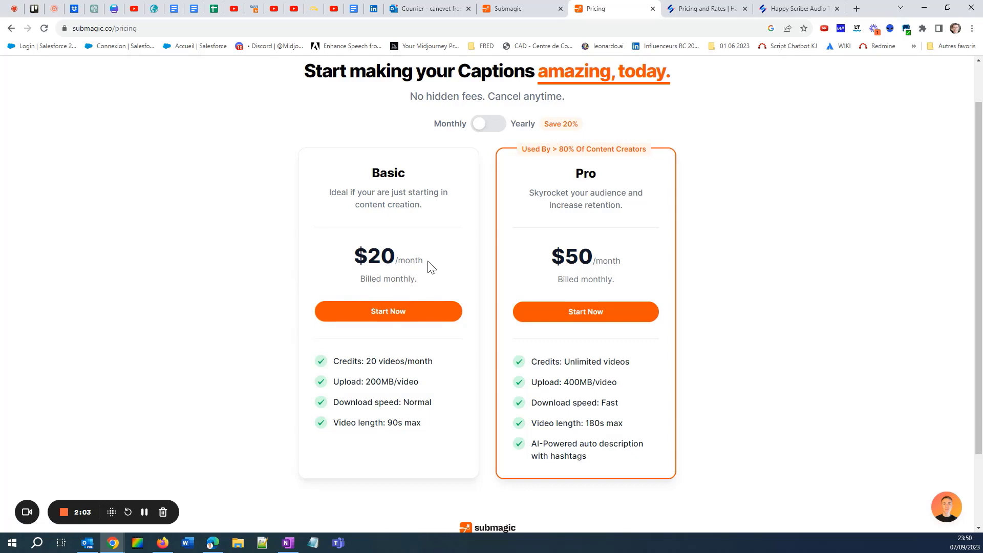
left_click(712, 8)
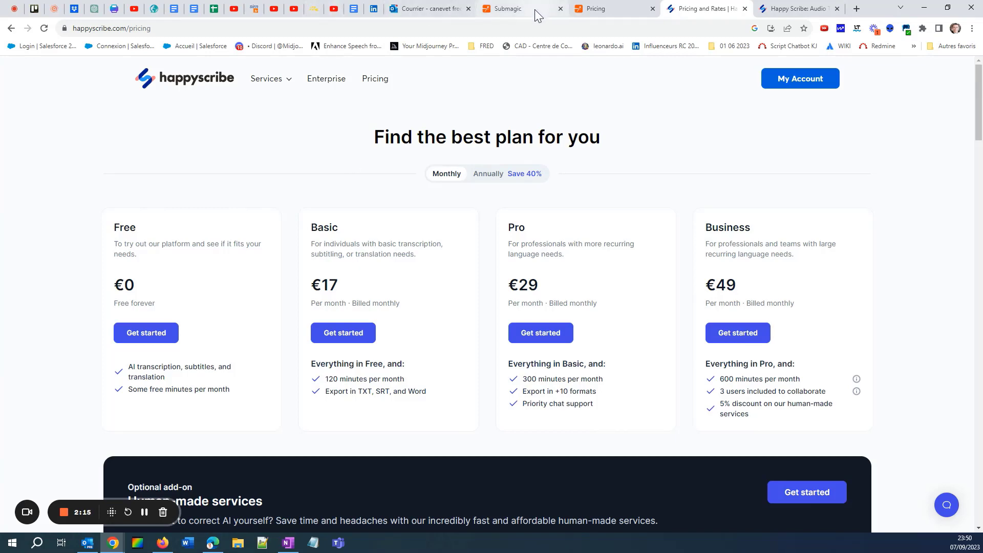
Return to the Submagic editor, open the project list and check how much of the video quota is used
left_click(519, 10)
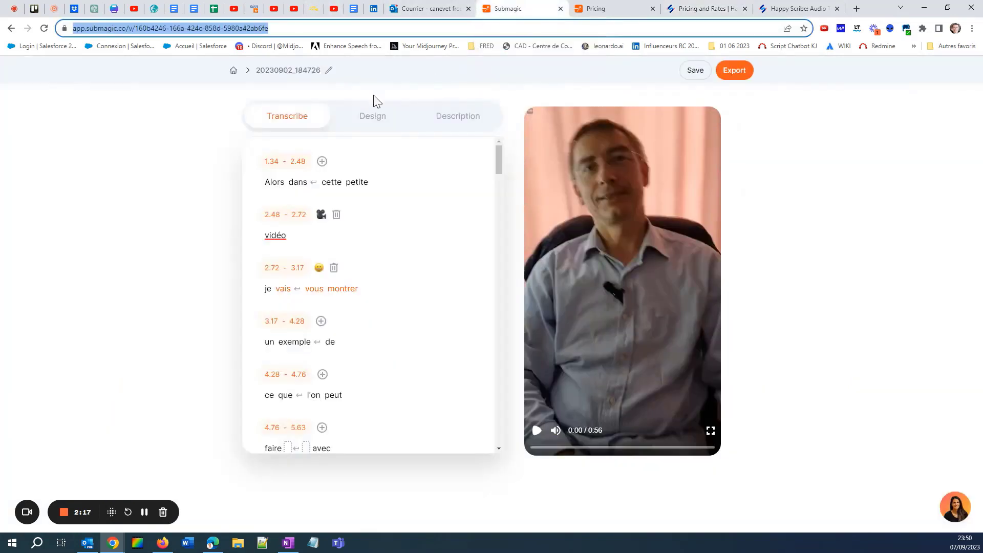
left_click(234, 71)
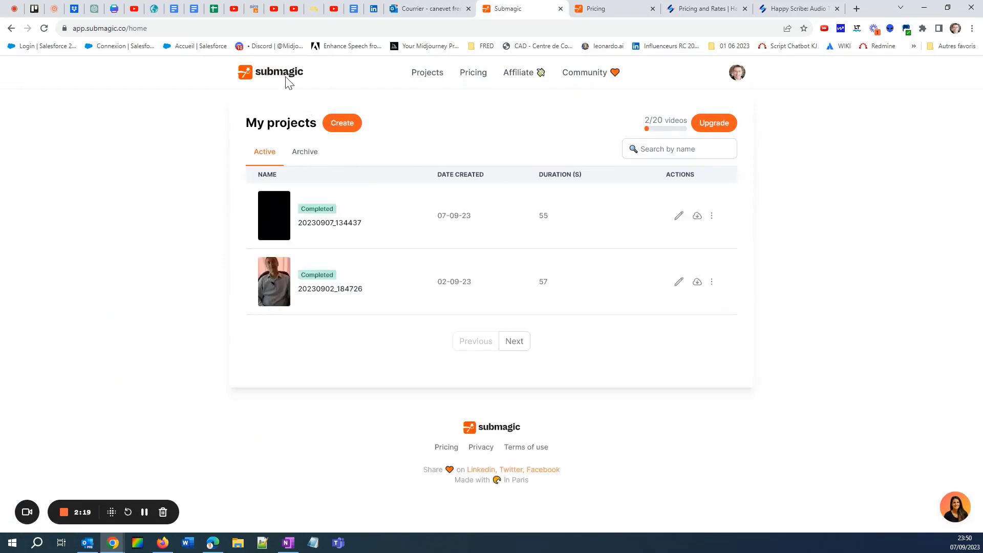
triple_click(652, 129)
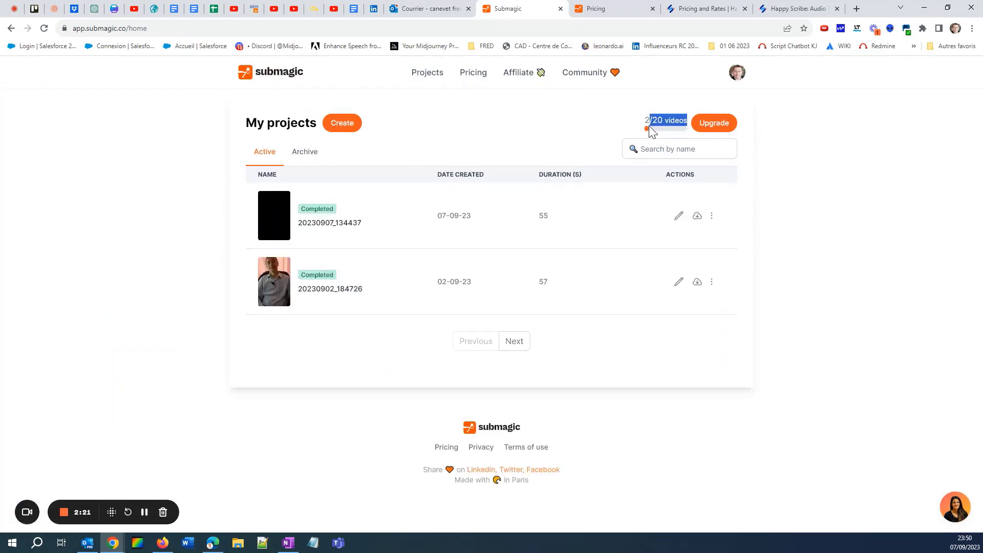
left_click(645, 130)
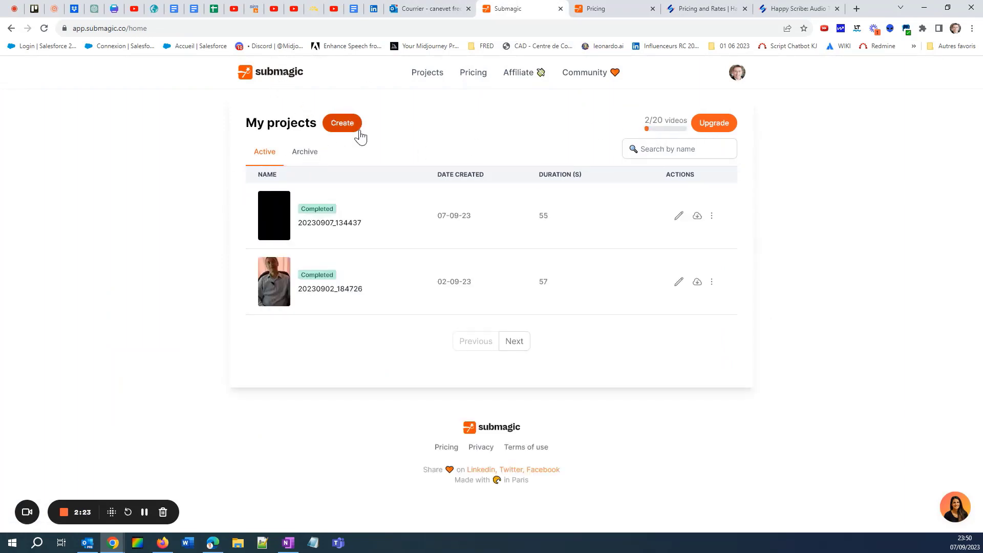
left_click(340, 123)
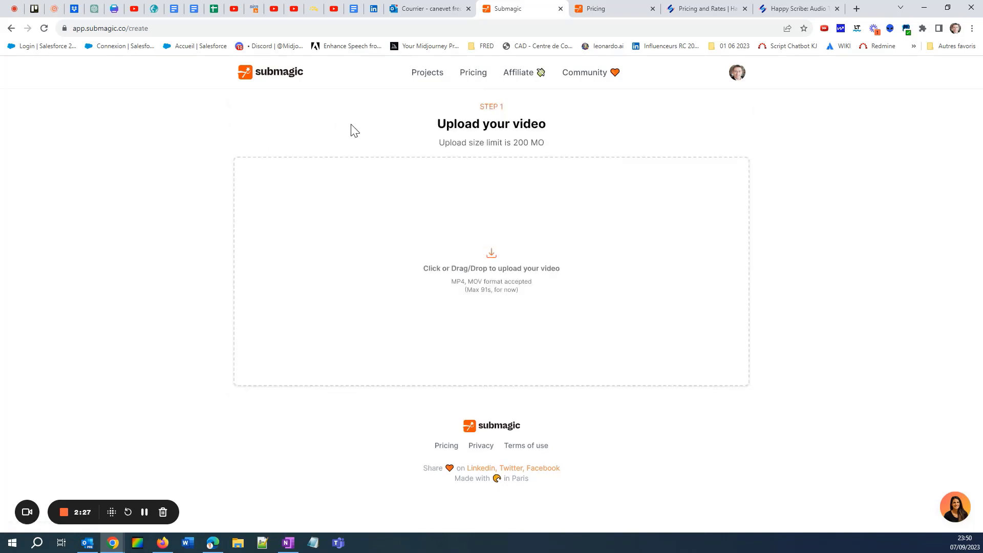
left_click(508, 266)
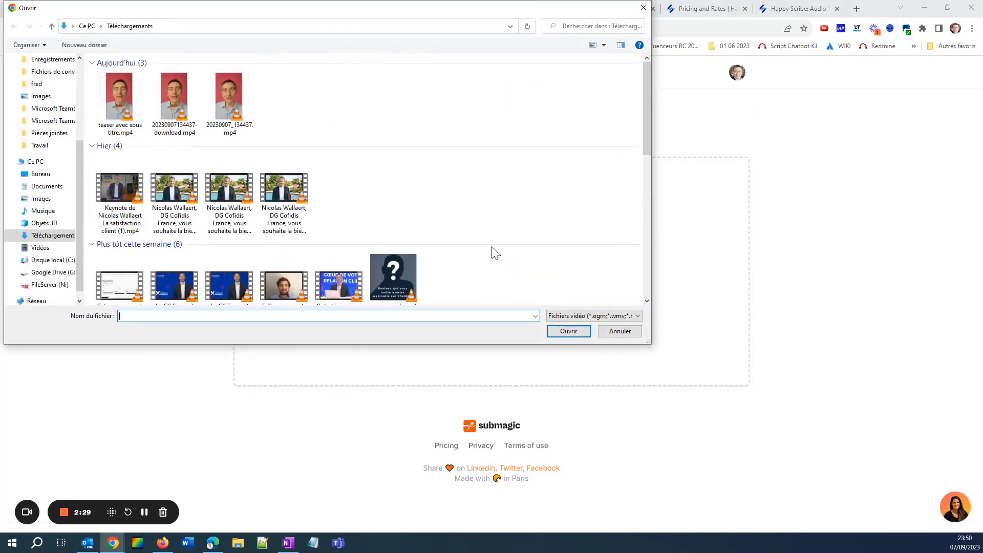
left_click(174, 105)
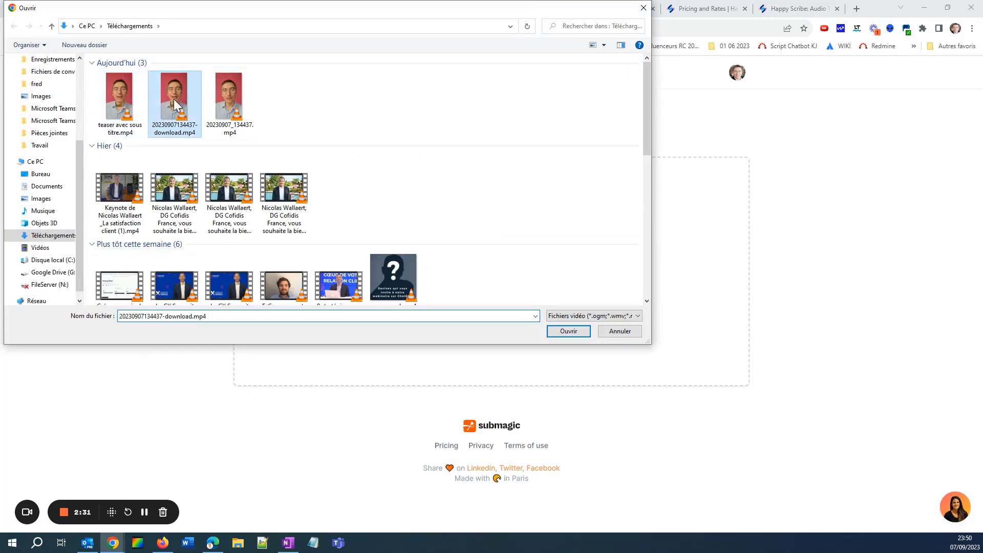
left_click(568, 331)
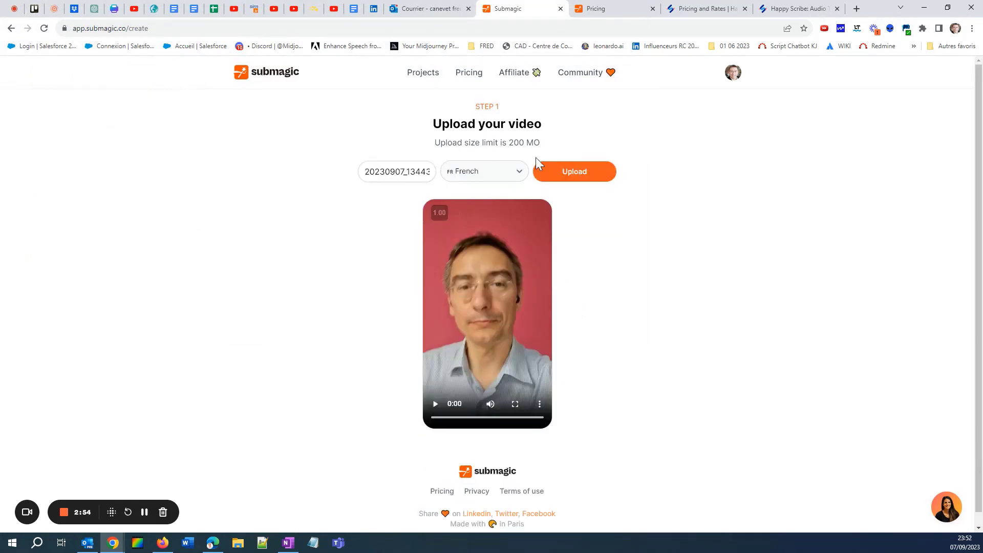
Review the available caption languages, keep French, check the upload size limit and upload the video to generate captions
left_click(482, 171)
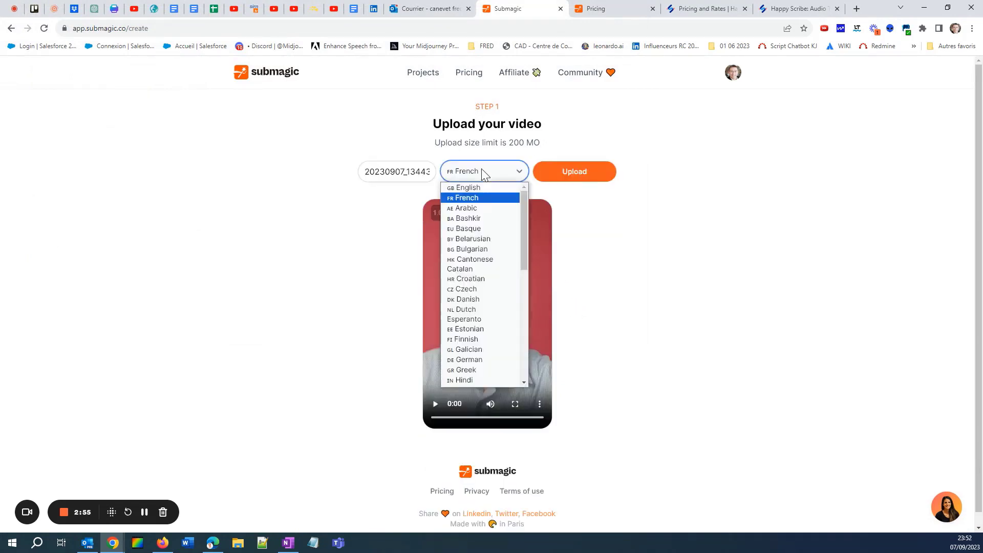
scroll(511, 310, "down", 6)
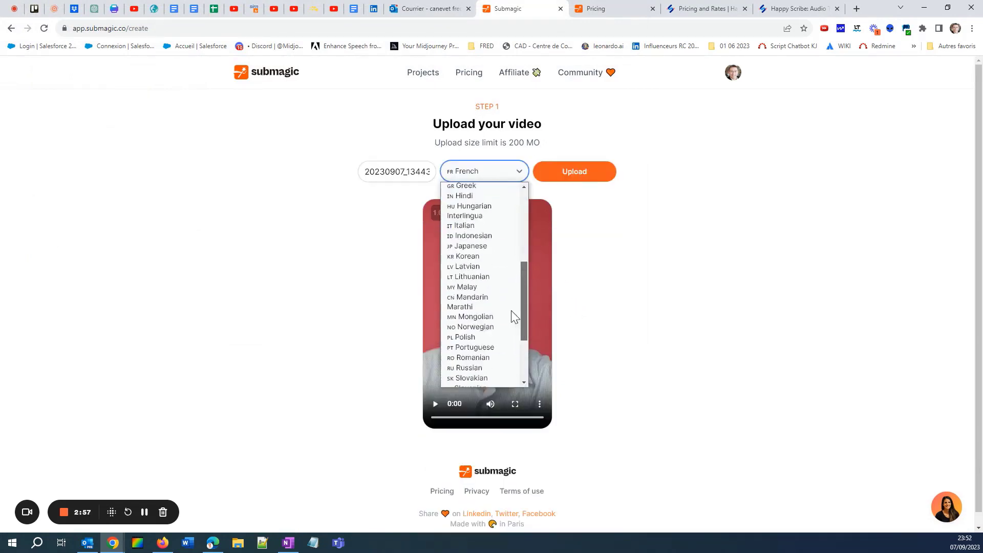
scroll(514, 325, "up", 6)
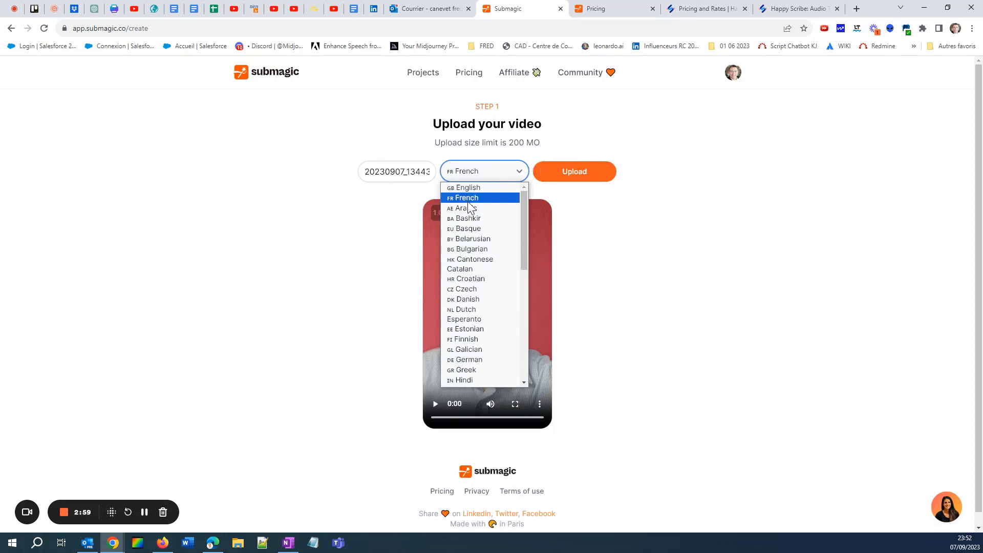
left_click(687, 256)
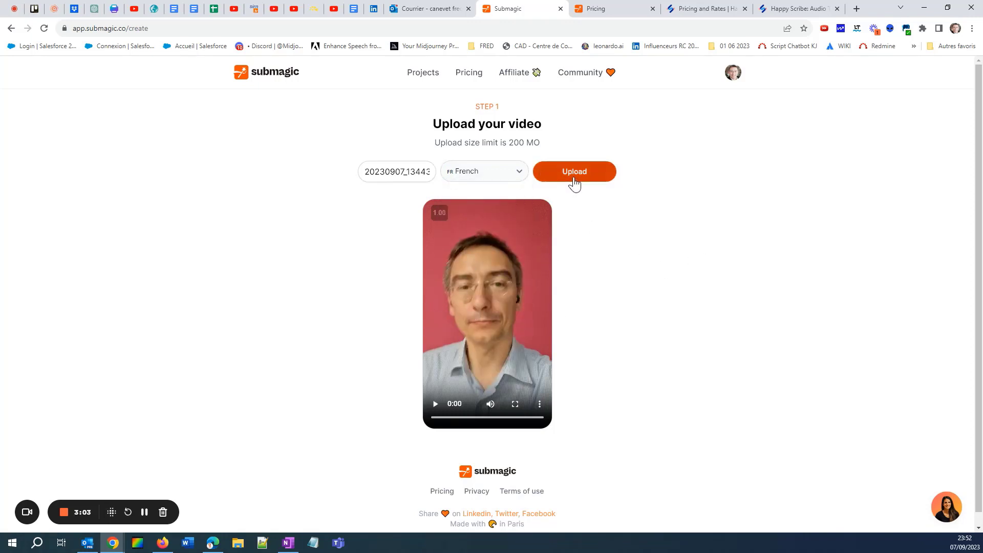
left_click_drag(543, 142, 511, 145)
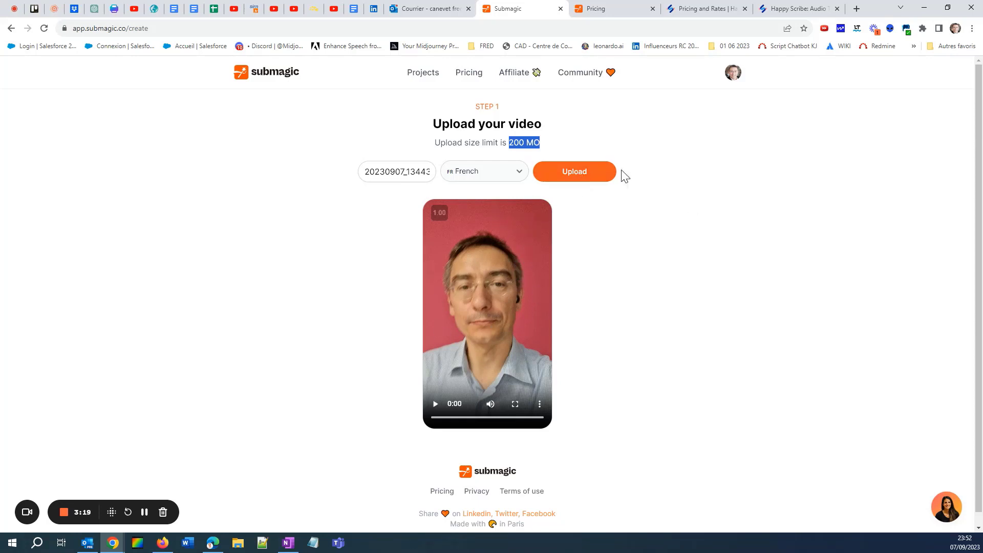
left_click(583, 175)
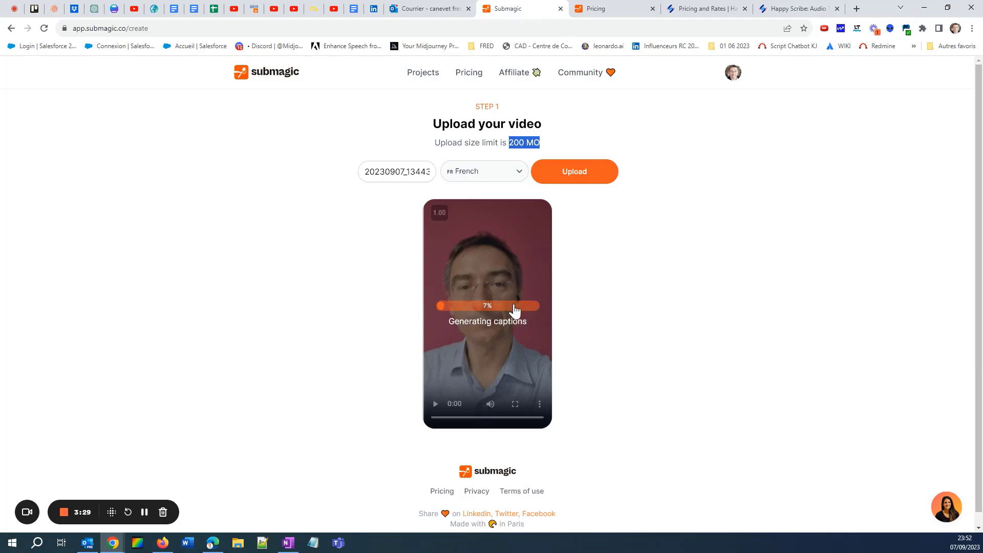
Switch to Happy Scribe, open the account workspace and start a new file upload for subtitles in the original language
left_click(703, 11)
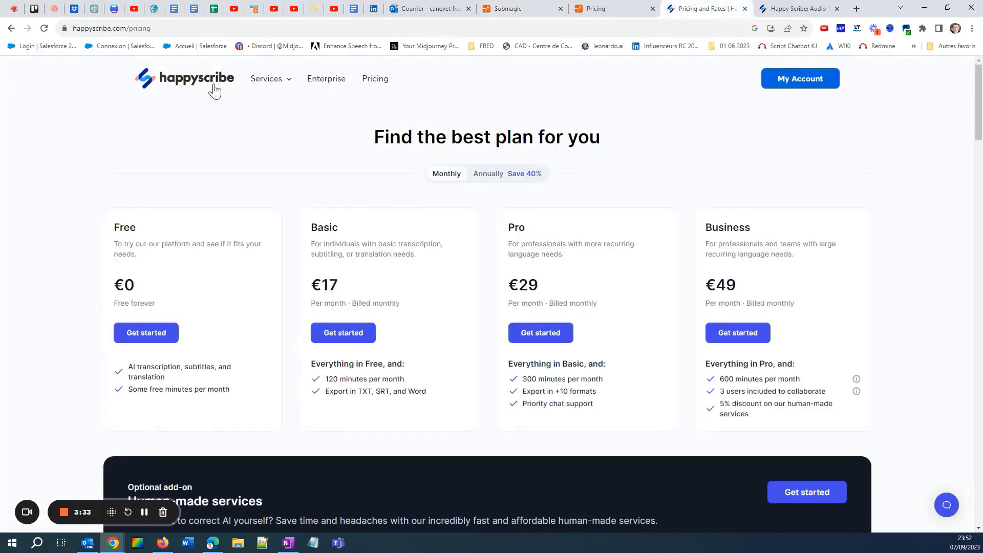
left_click(809, 88)
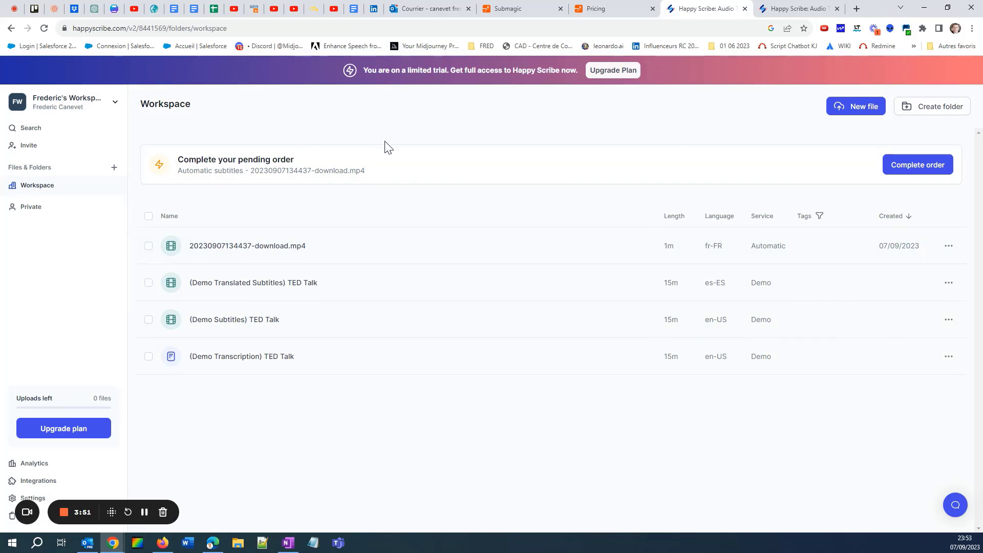
left_click(849, 111)
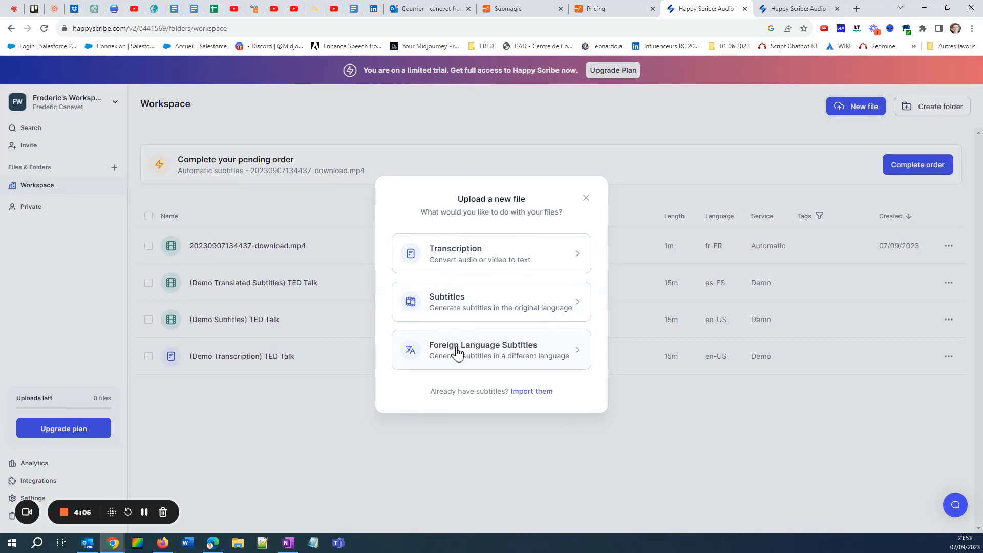
left_click(451, 305)
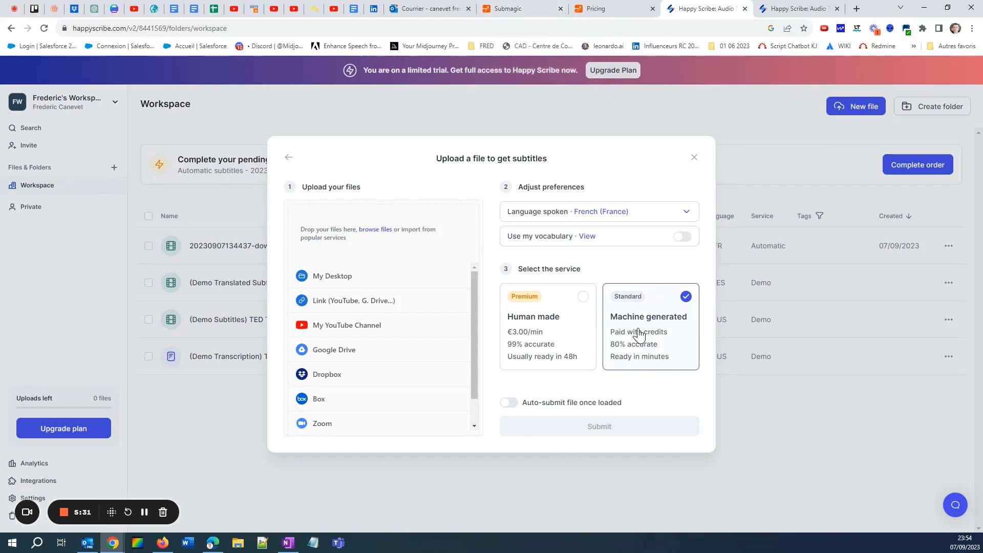
Upload 20230907_134437.mp4 from the Téléchargements folder for machine-generated French subtitles
left_click(334, 278)
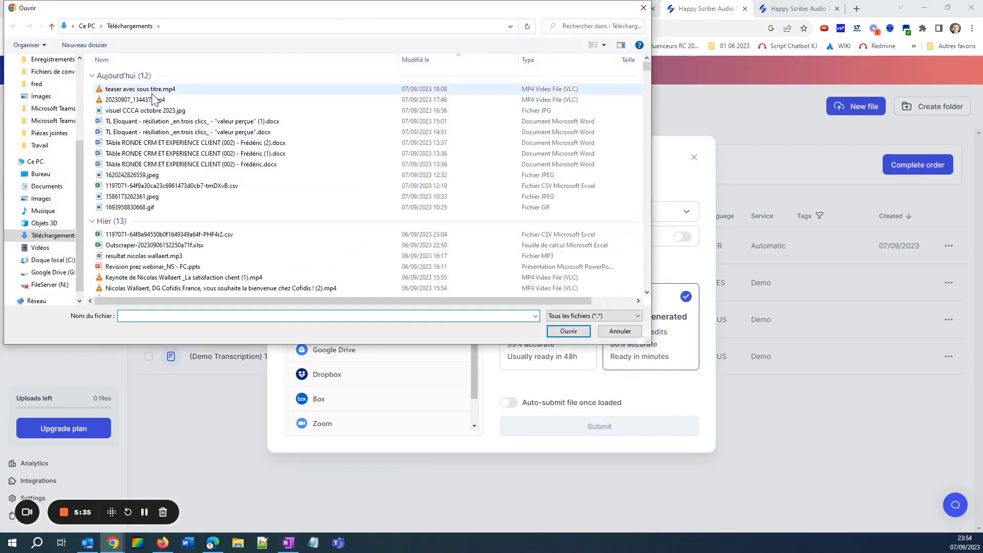
left_click(149, 101)
left_click(568, 331)
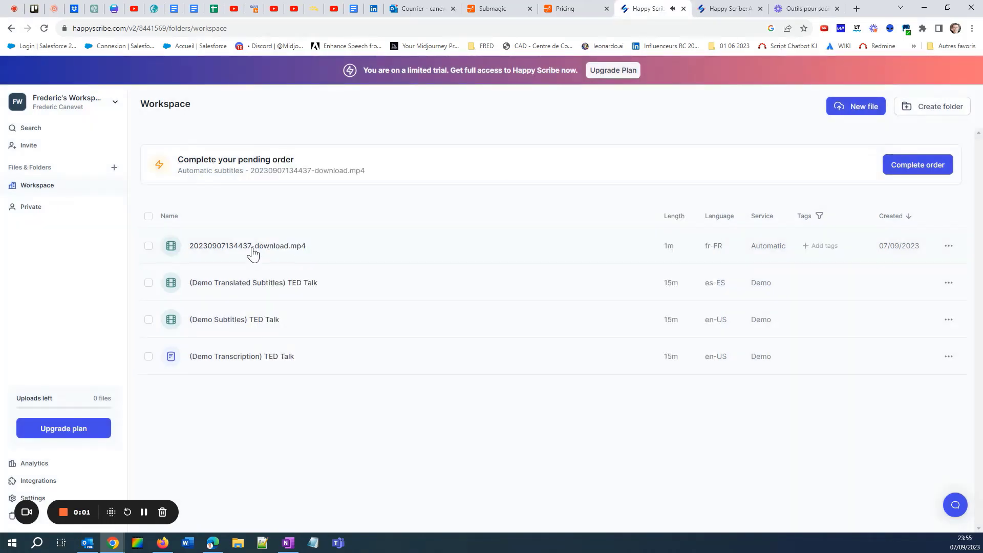
left_click(252, 248)
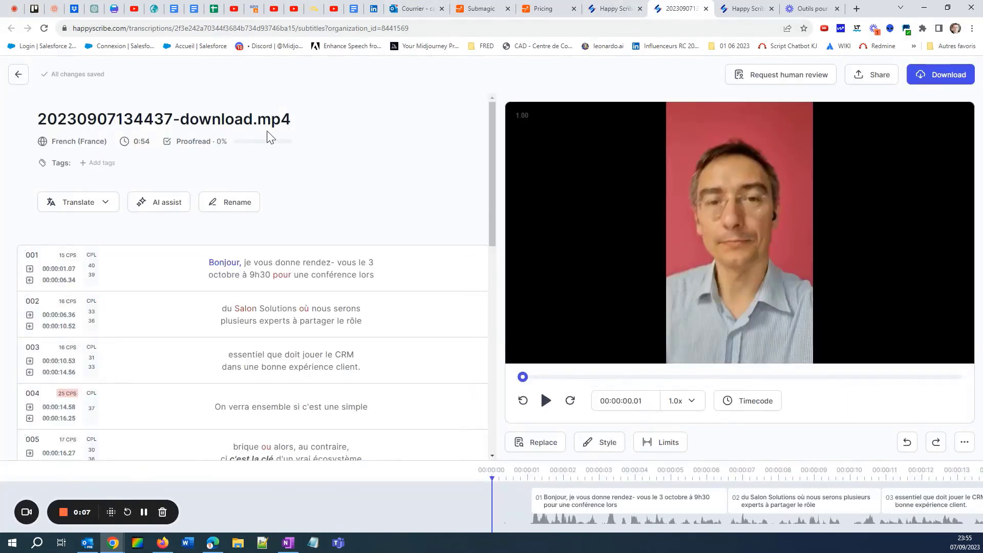
left_click(474, 8)
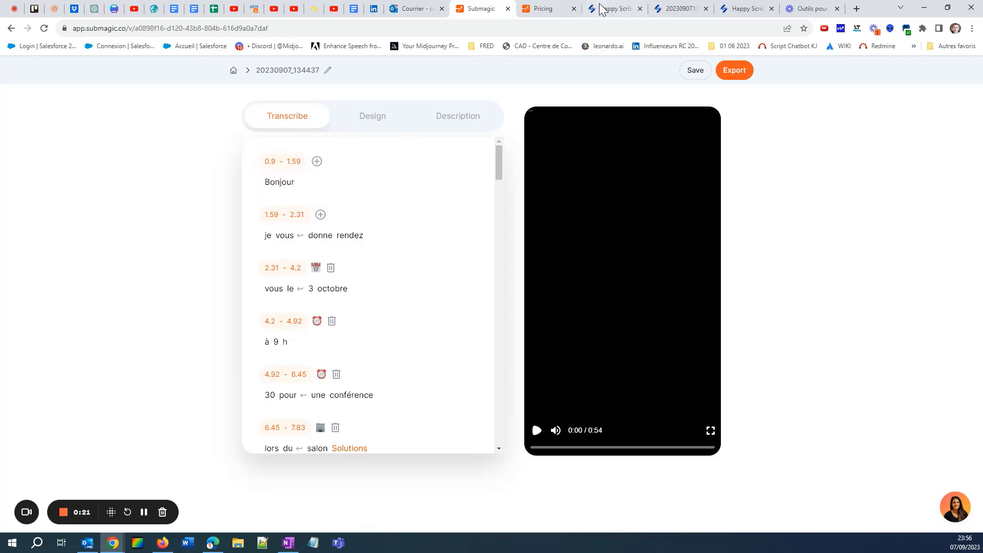
left_click(678, 10)
left_click_drag(678, 9, 544, 9)
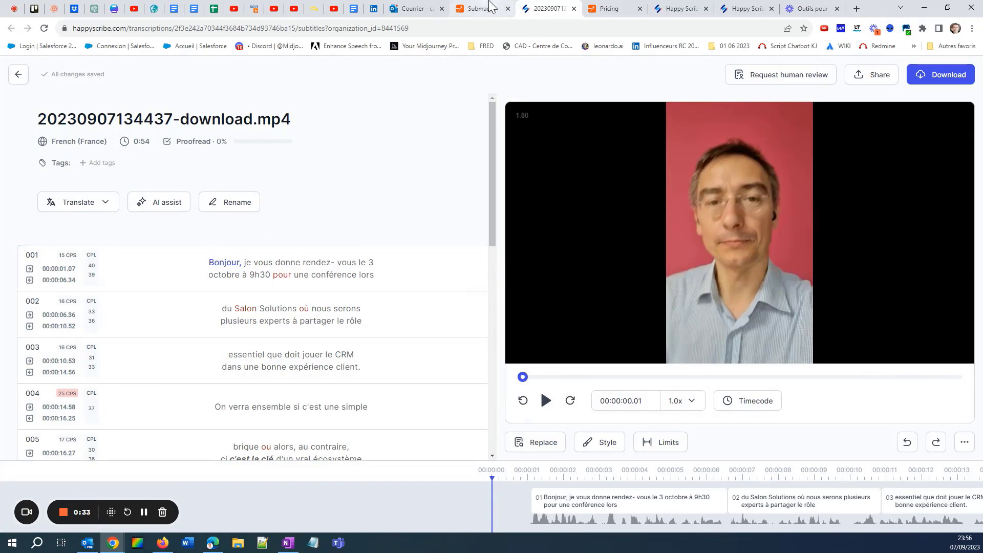
Switch to Submagic and play the opening seconds of the video to check the generated captions and emojis
left_click(484, 8)
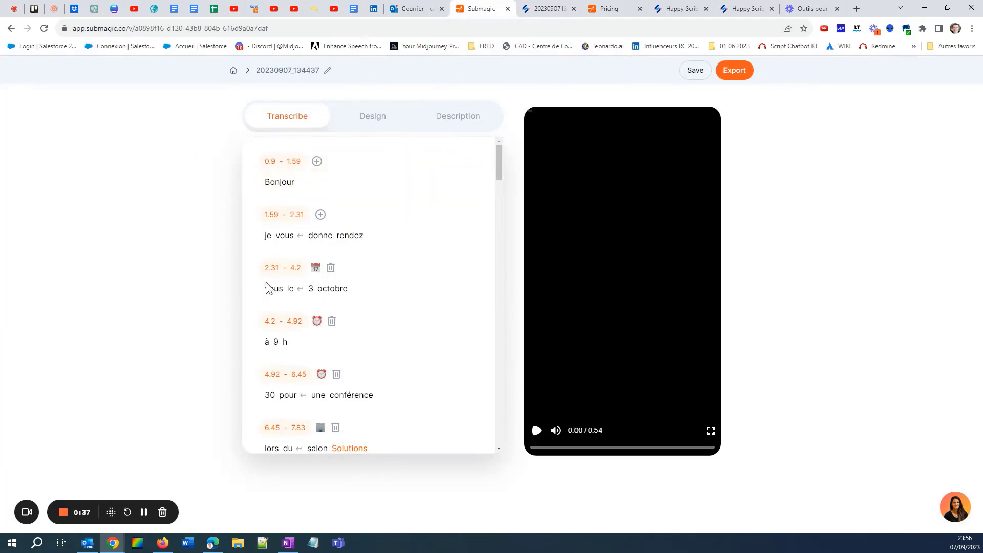
left_click(537, 432)
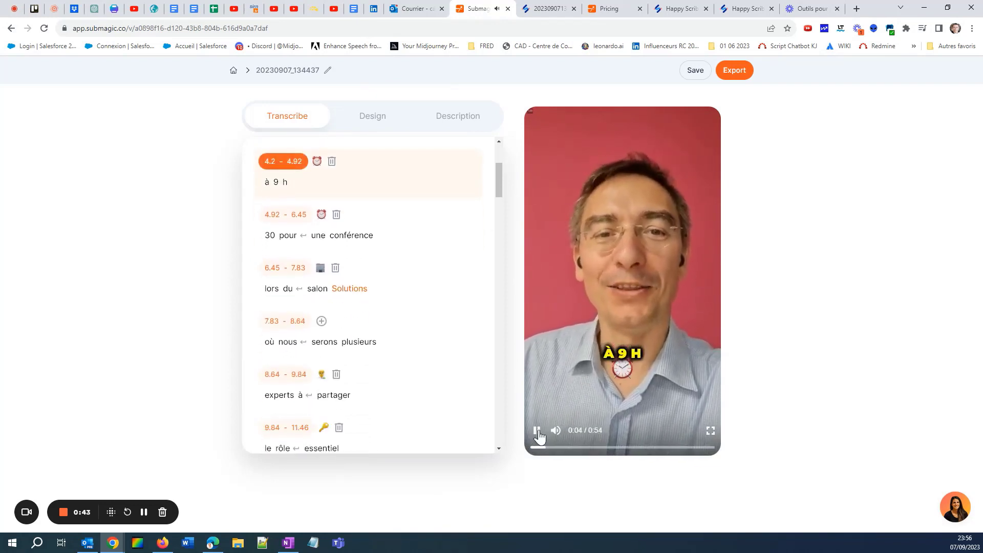
scroll(352, 210, "up", 4)
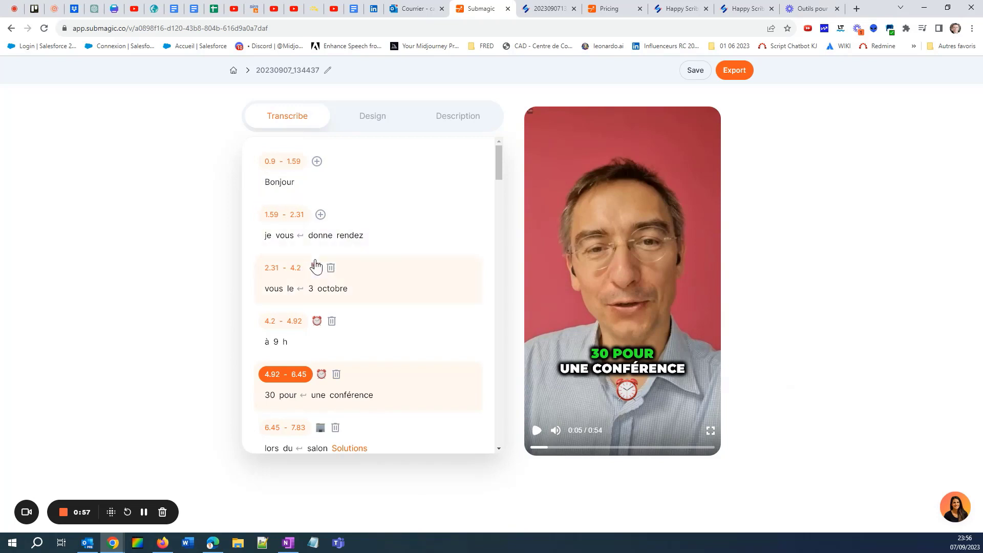
left_click(536, 433)
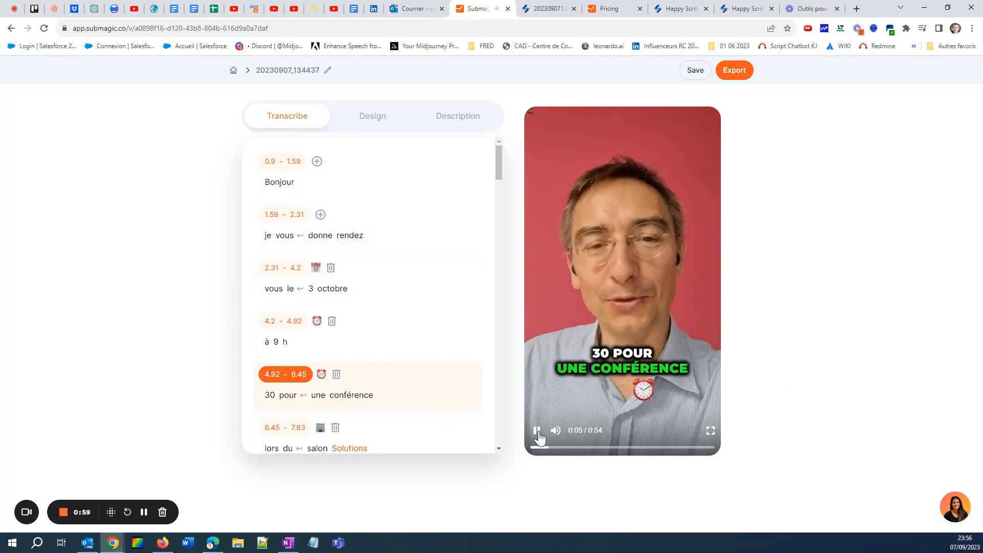
left_click(535, 432)
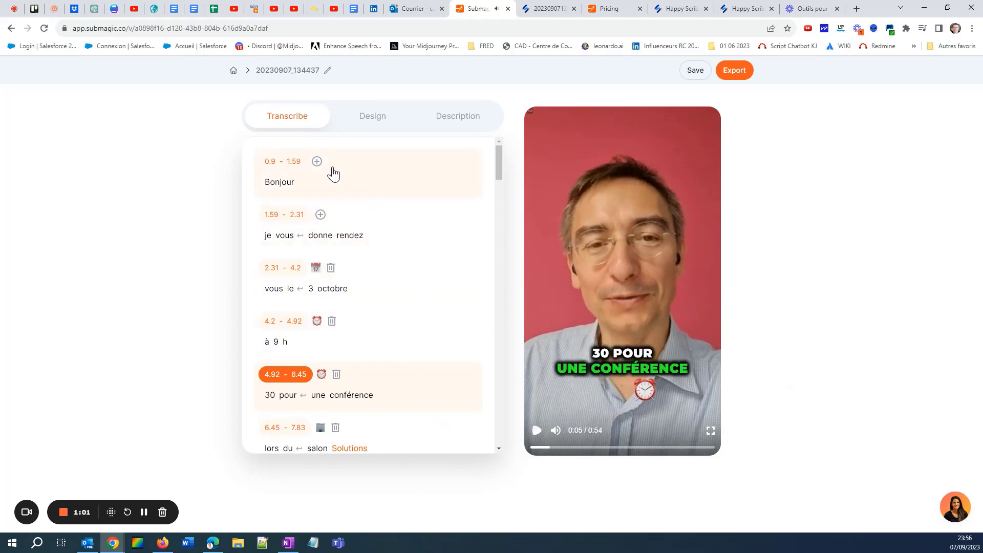
Mark the low-confidence word "Solutions" in the 6.45–7.83 caption as corrected
left_click_drag(501, 171, 500, 125)
scroll(314, 199, "down", 3)
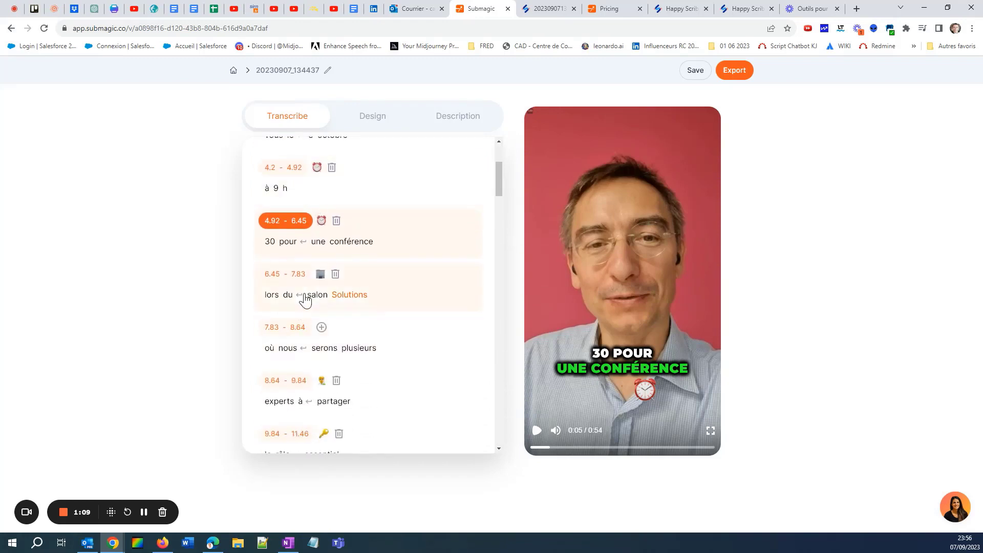
scroll(325, 277, "down", 1)
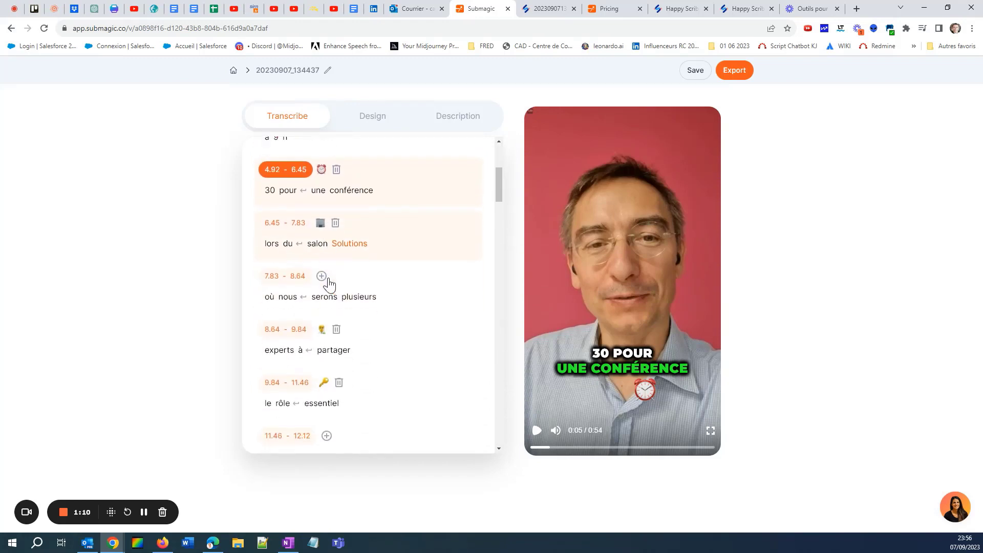
left_click(355, 244)
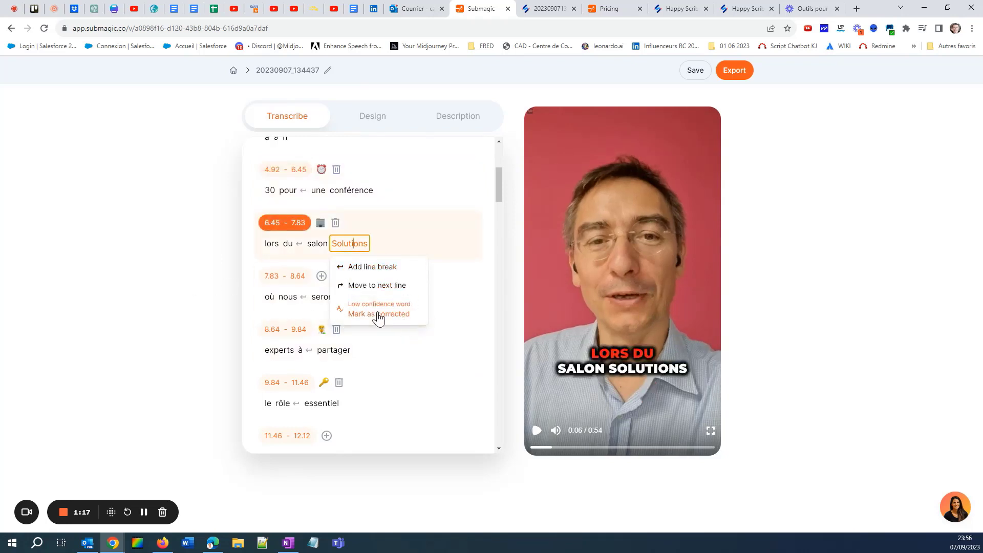
left_click(378, 314)
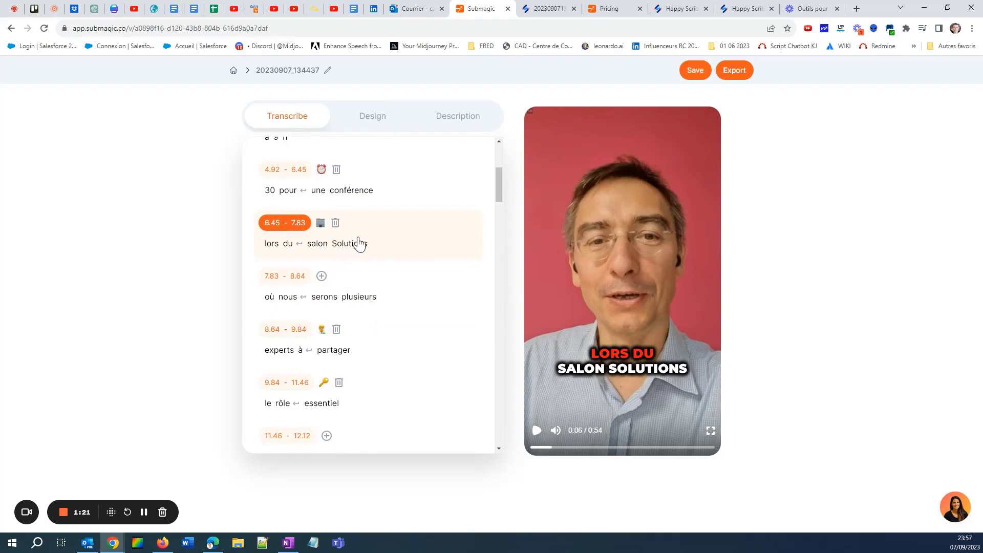
Capitalize "salon" so that the 6.45–7.83 caption reads "lors du Salon Solutions"
left_click(313, 245)
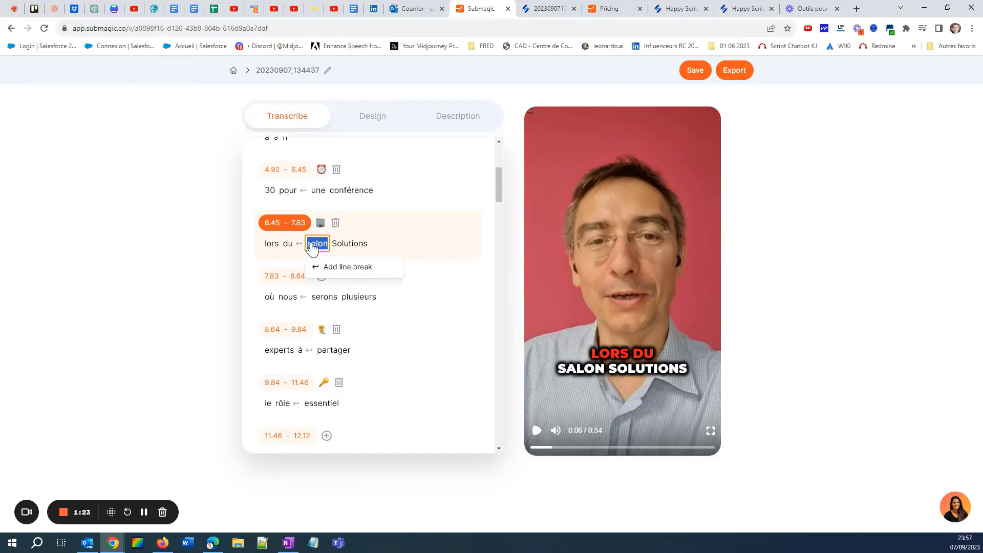
key("BackSpace")
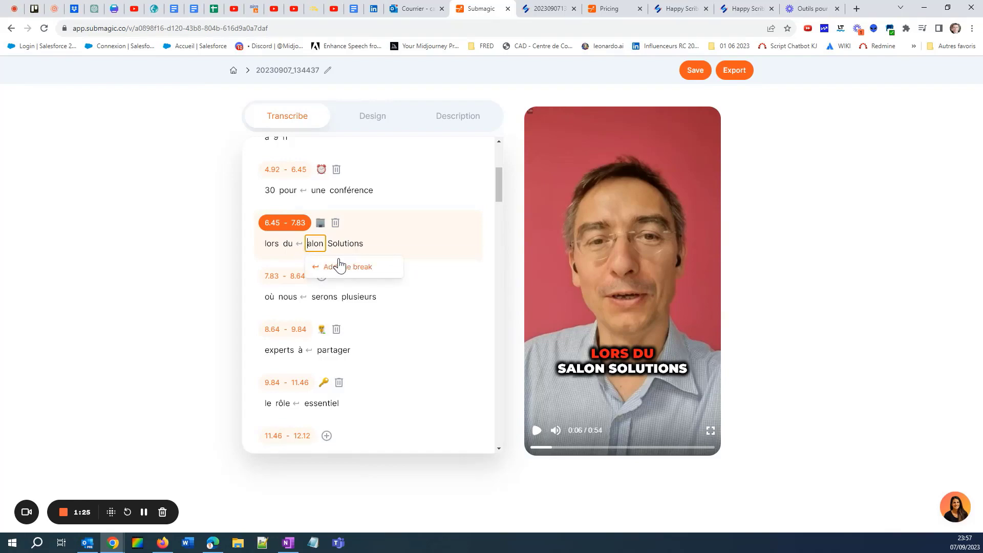
type("S")
left_click(185, 301)
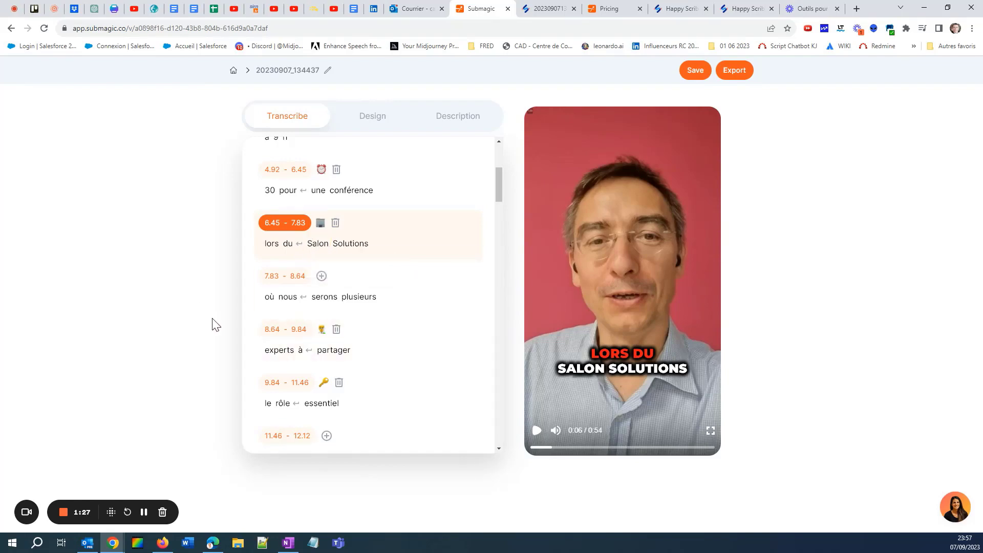
Insert "si c'est" before "la" in the "au contraire" caption and save its timeline as 17,28 to 18,24
scroll(340, 302, "down", 3)
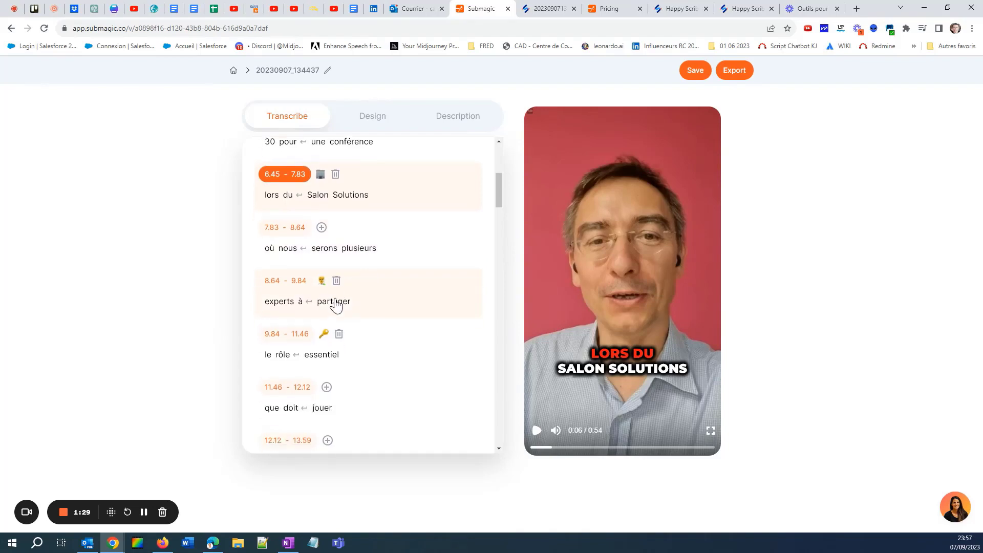
scroll(328, 292, "down", 3)
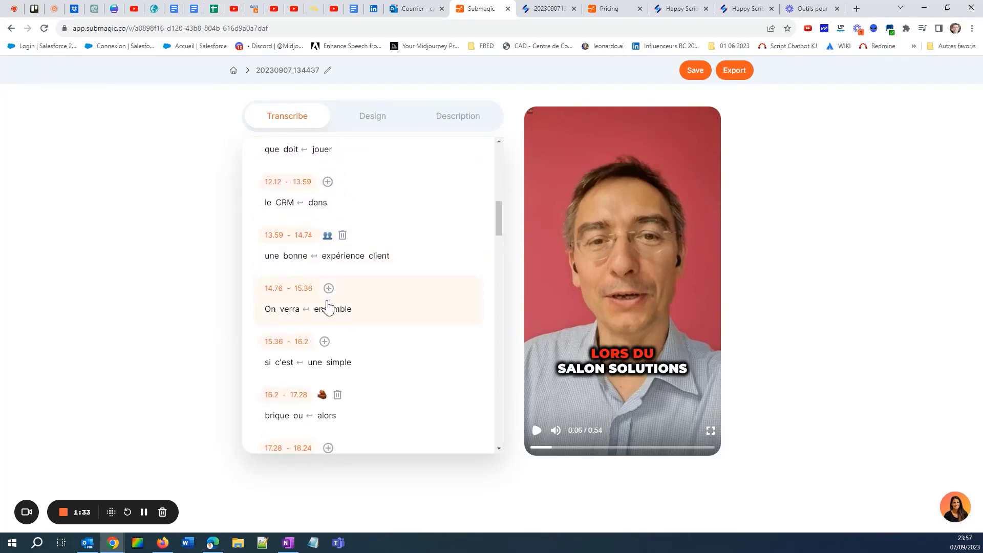
scroll(327, 308, "down", 1)
scroll(332, 320, "down", 1)
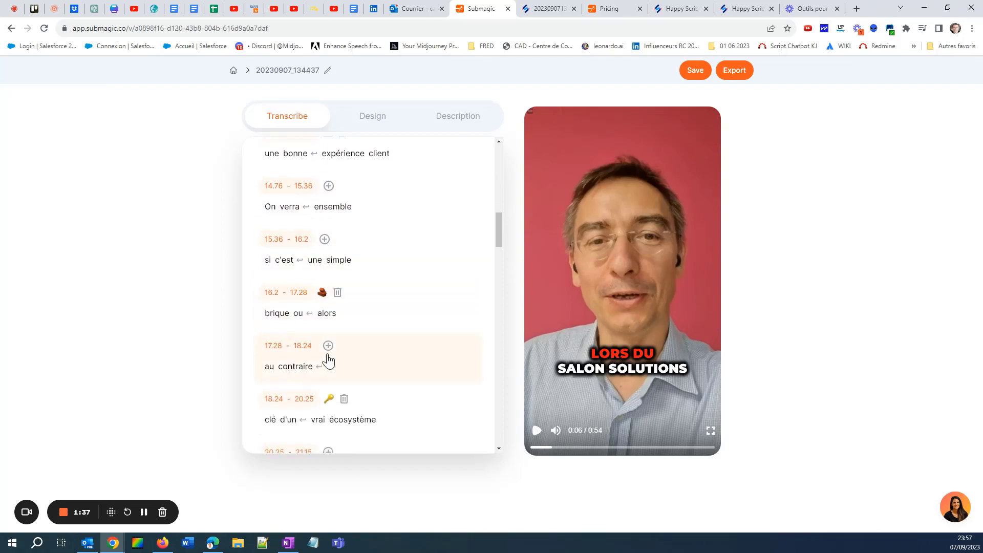
scroll(325, 338, "down", 1)
left_click(326, 321)
left_click(326, 320)
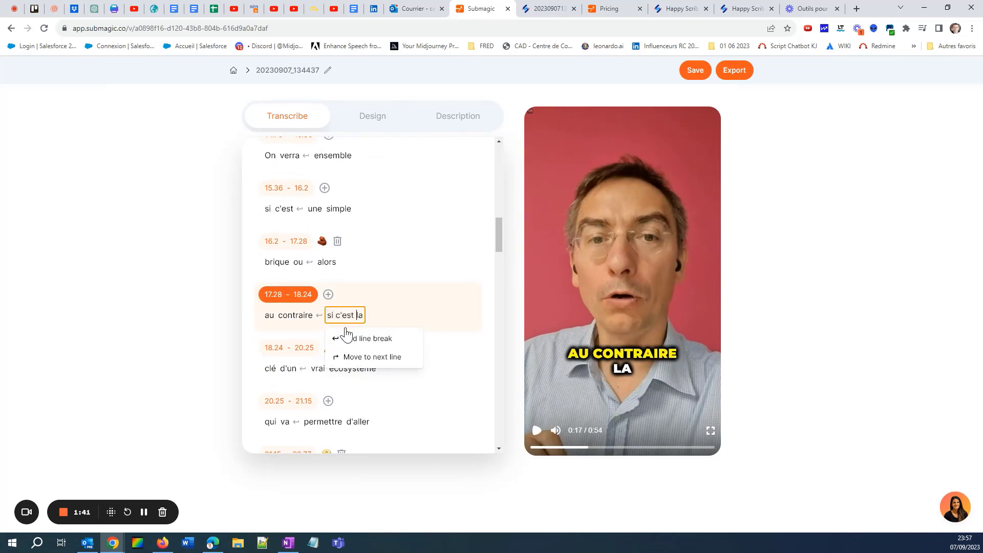
left_click(231, 320)
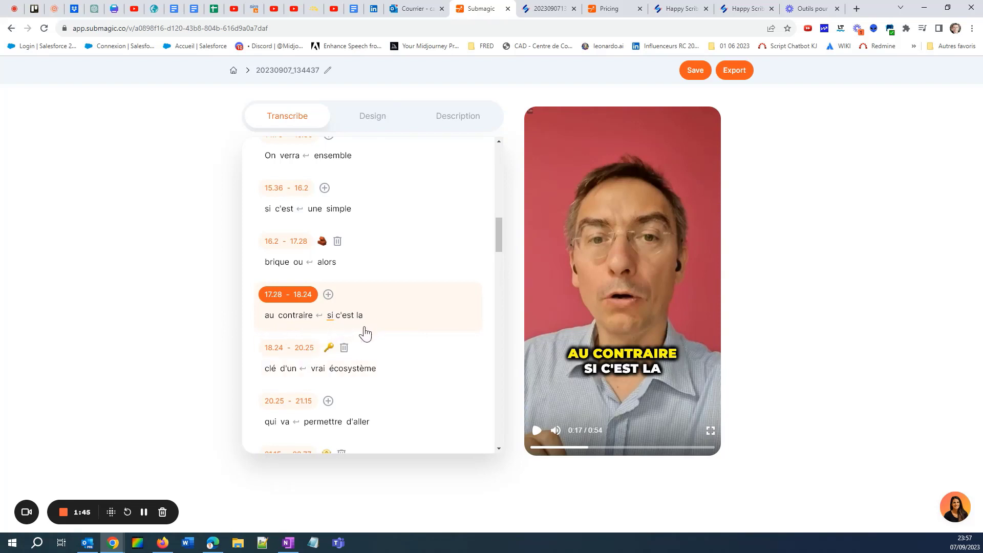
left_click(295, 300)
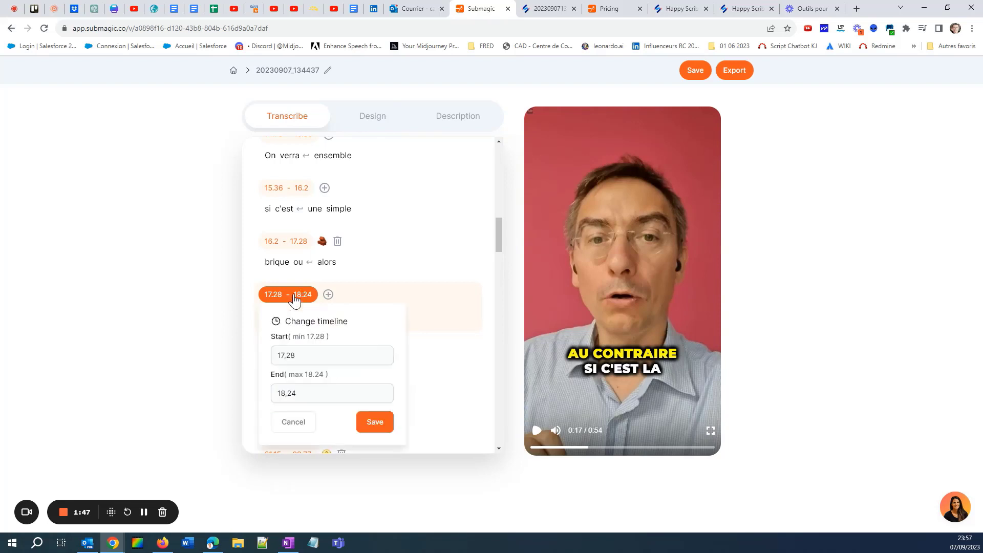
left_click(376, 425)
Replace "Waouh" with "Wow" in the "chercher cet effet" caption
scroll(318, 349, "down", 2)
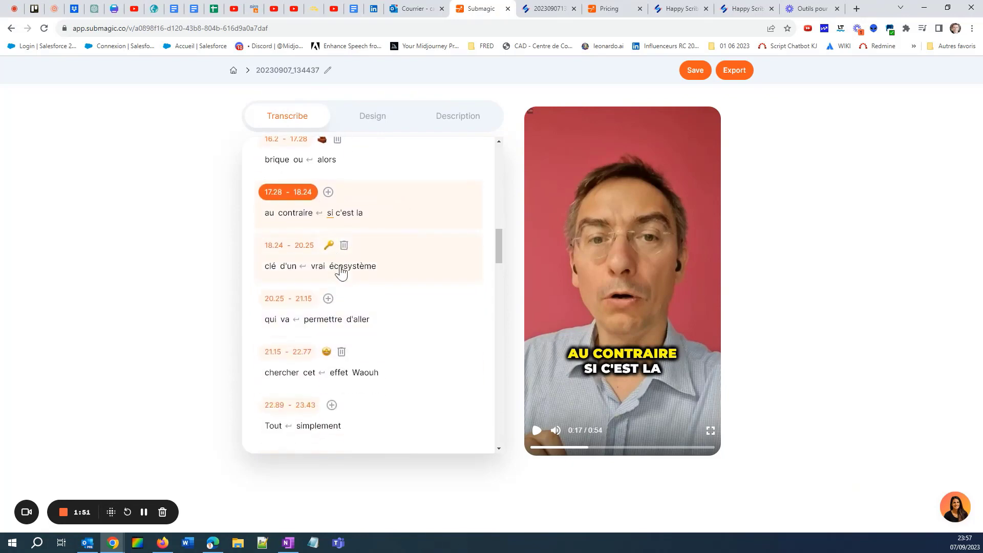
scroll(344, 335, "down", 1)
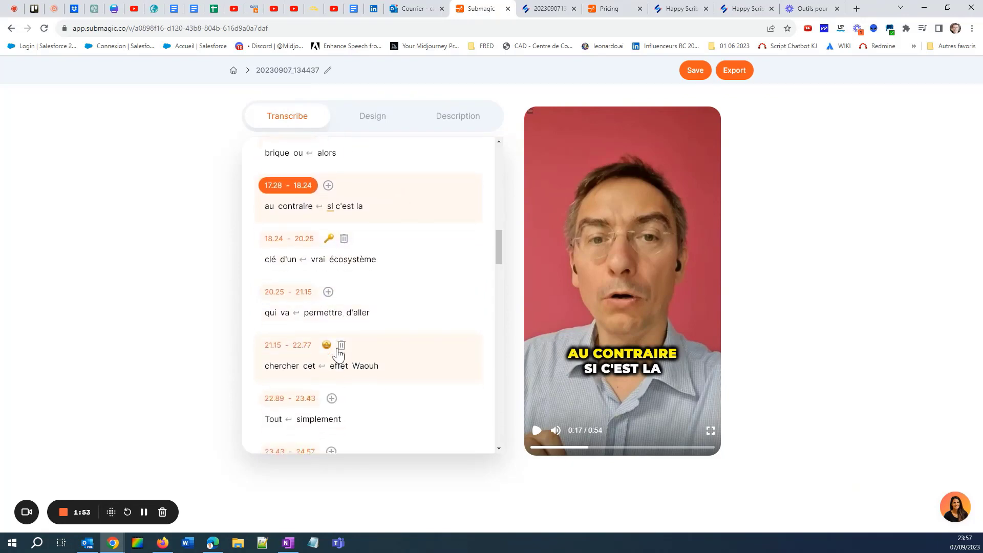
double_click(360, 332)
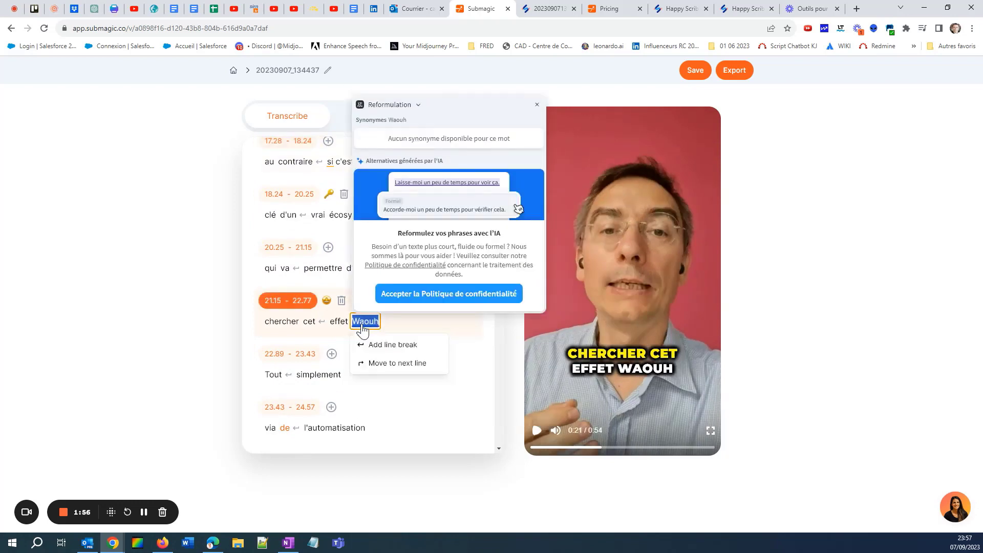
type("Wow")
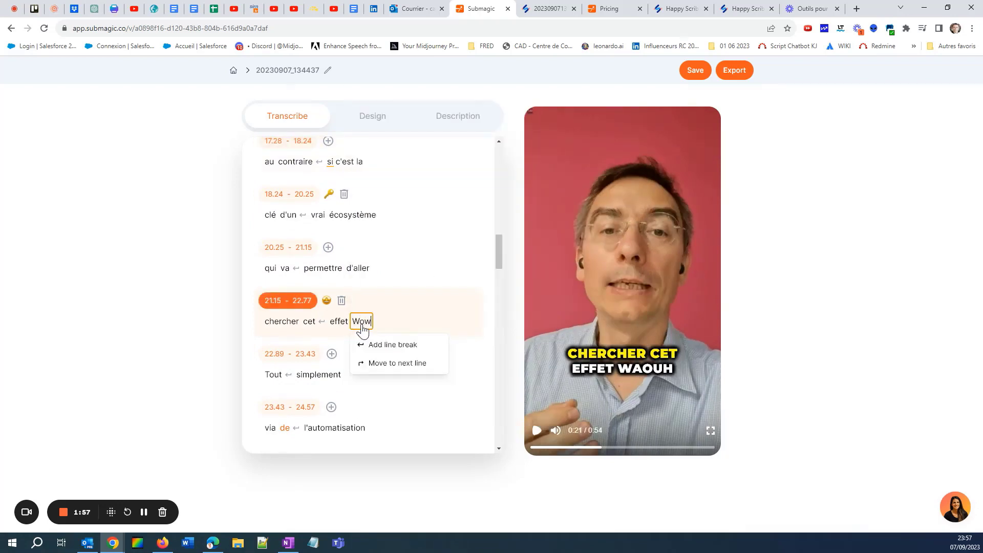
left_click(198, 362)
Add "via" after "simplement" in the 22.89–23.43 caption and delete it from the start of the following caption
scroll(313, 372, "down", 2)
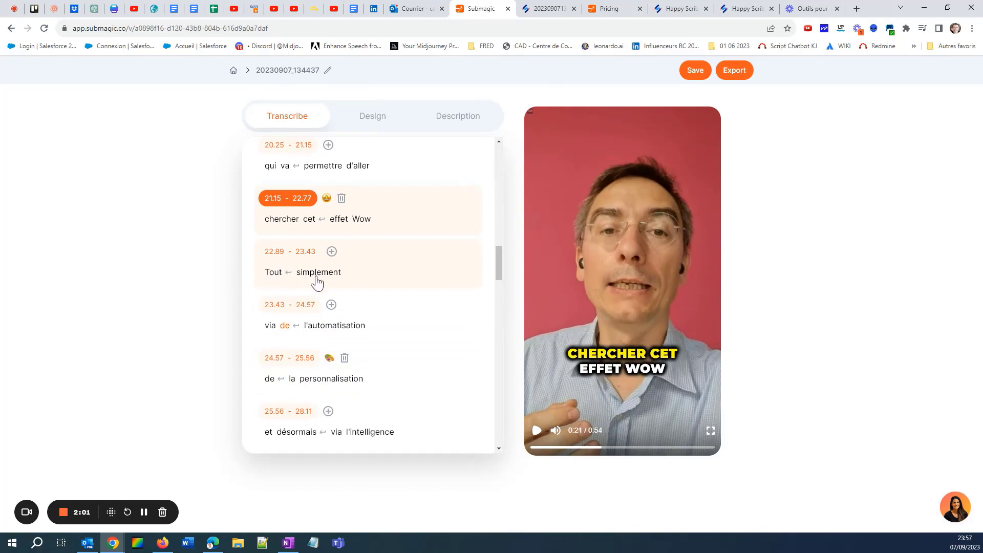
left_click(338, 274)
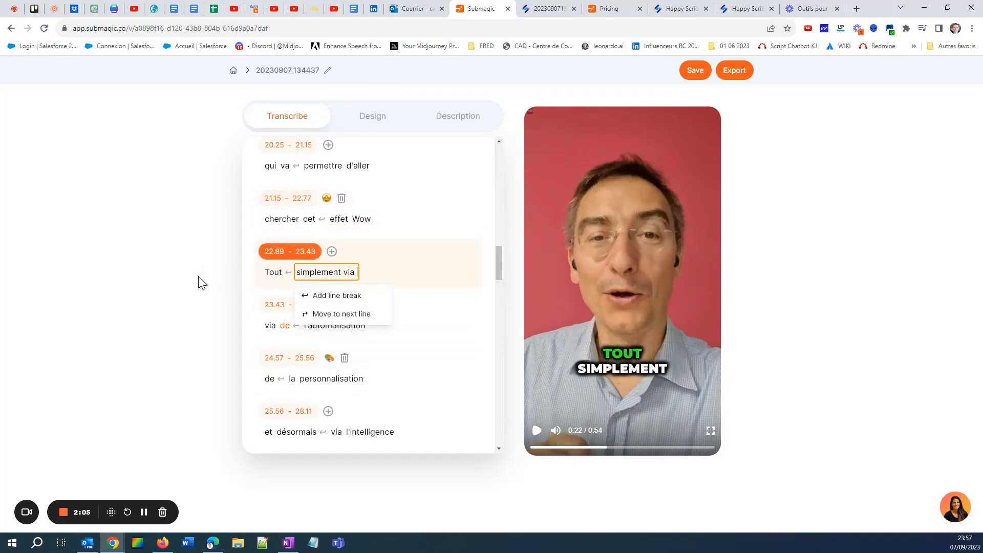
left_click(271, 325)
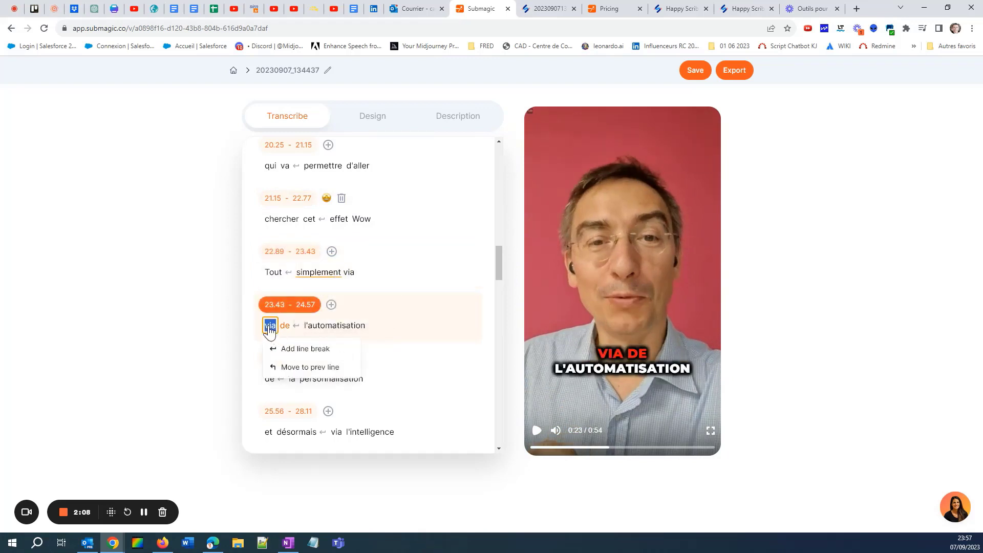
key("BackSpace")
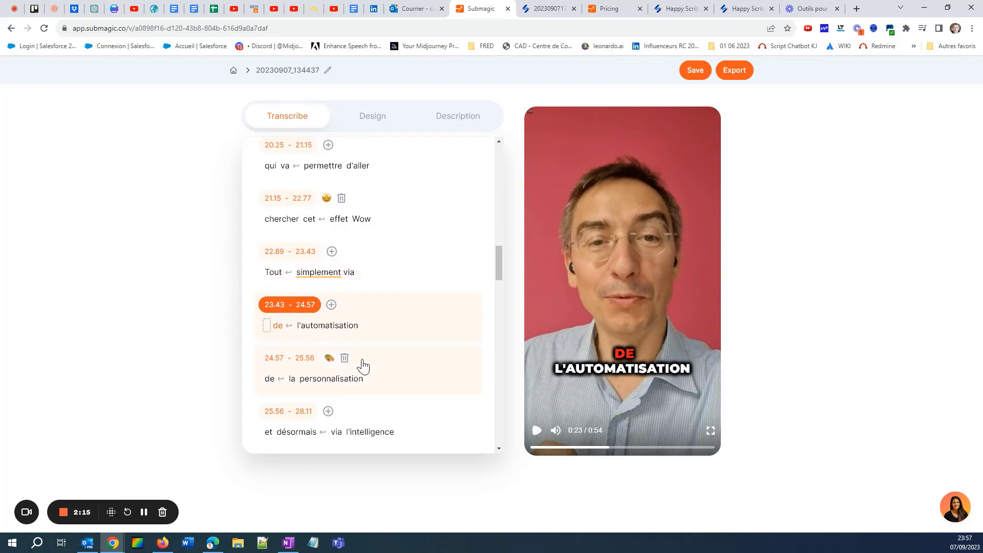
left_click(332, 382)
left_click(345, 330)
Correct the spelling of the speaker's surname in the 30.45–30.9 caption by replacing its "i" with "e"
scroll(401, 404, "down", 2)
scroll(336, 345, "down", 2)
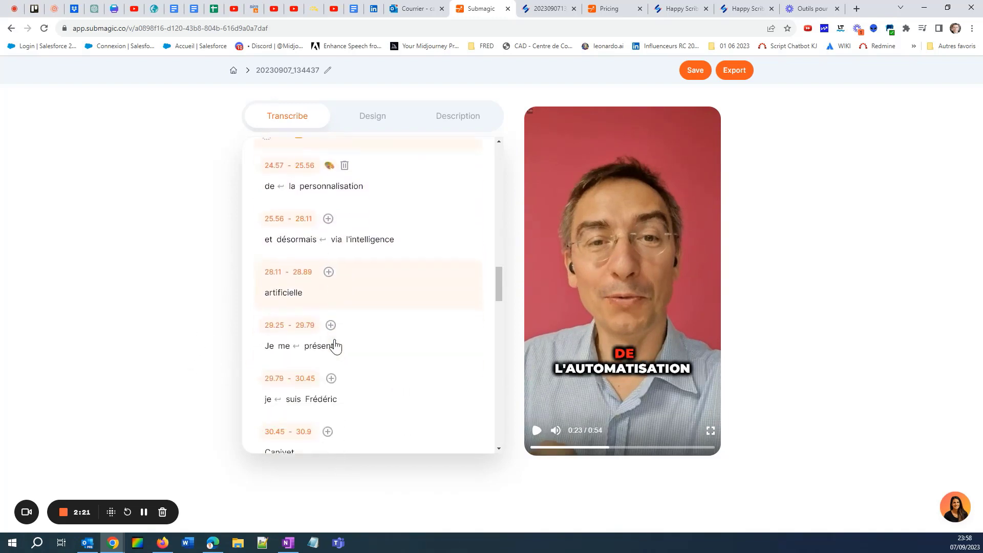
scroll(315, 349, "down", 2)
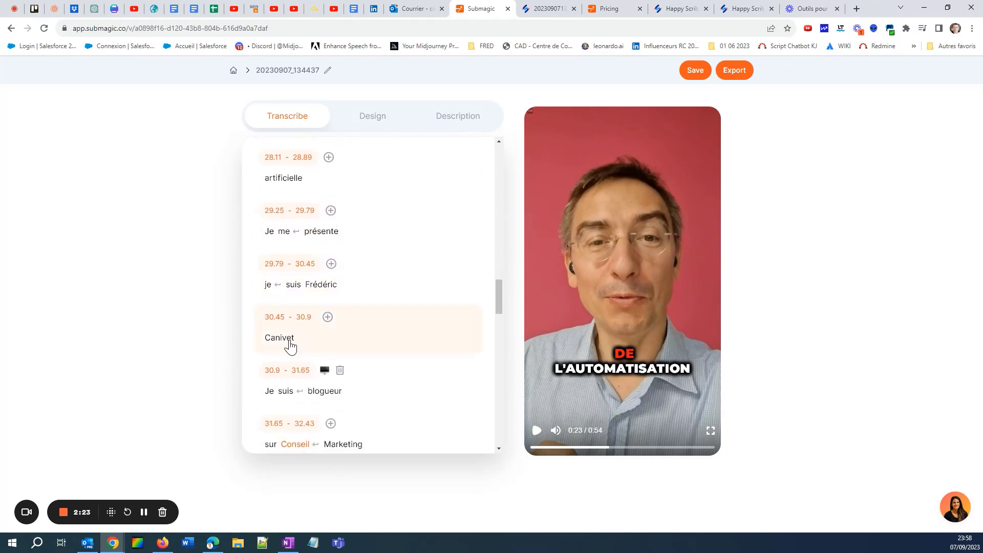
left_click(287, 344)
key("BackSpace")
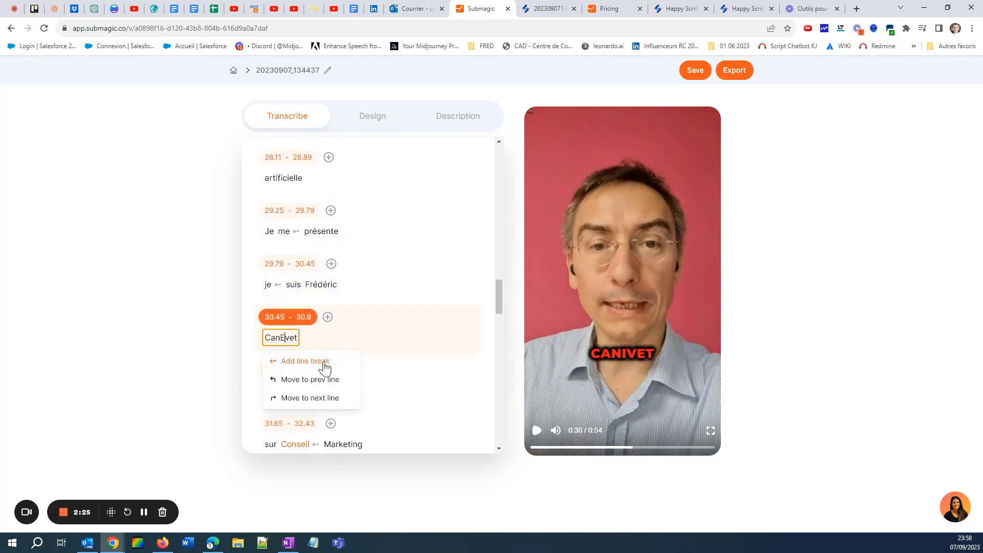
left_click(213, 365)
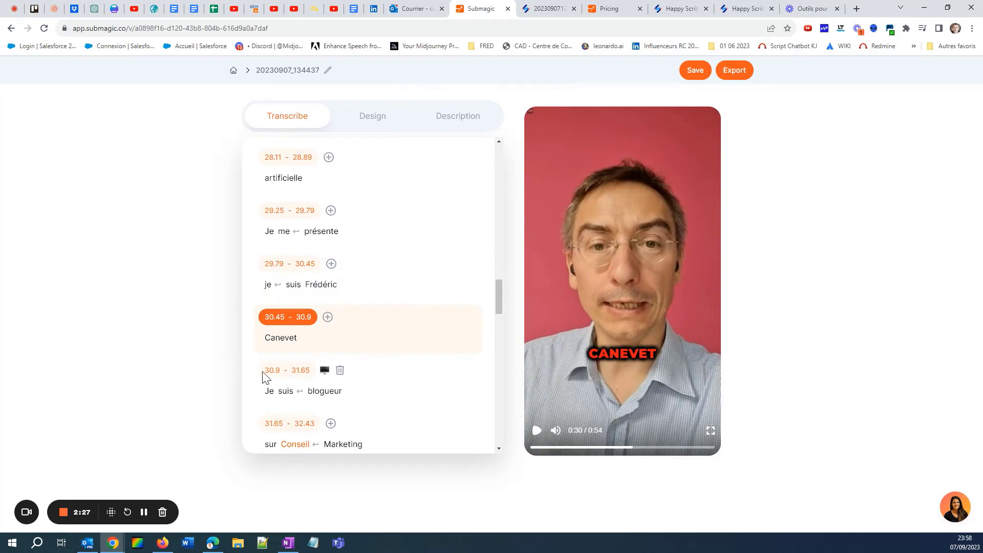
Change "Conseil" to "ConseilsMarketing.com" in the 31.65–32.43 caption and delete the word "Marketing" that follows it
scroll(340, 401, "down", 1)
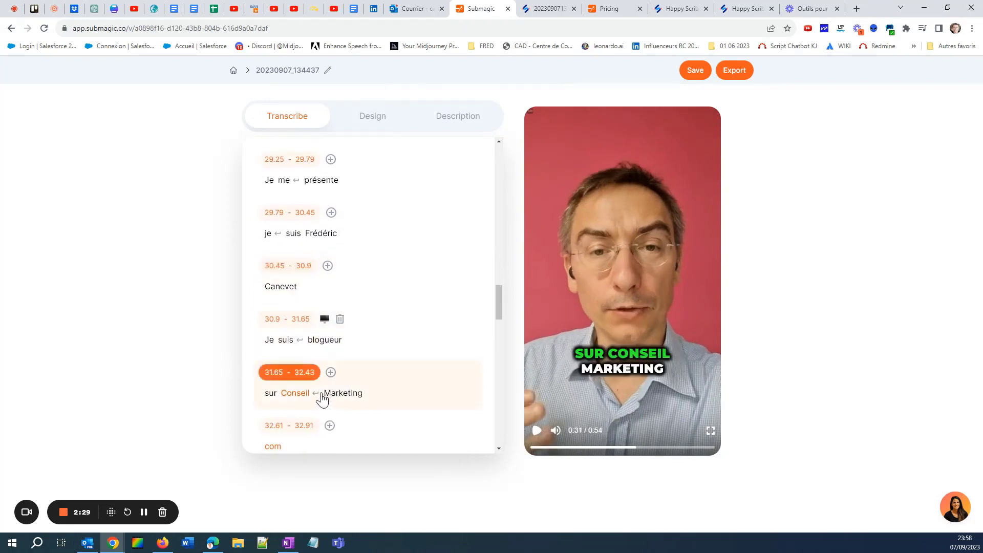
left_click(313, 401)
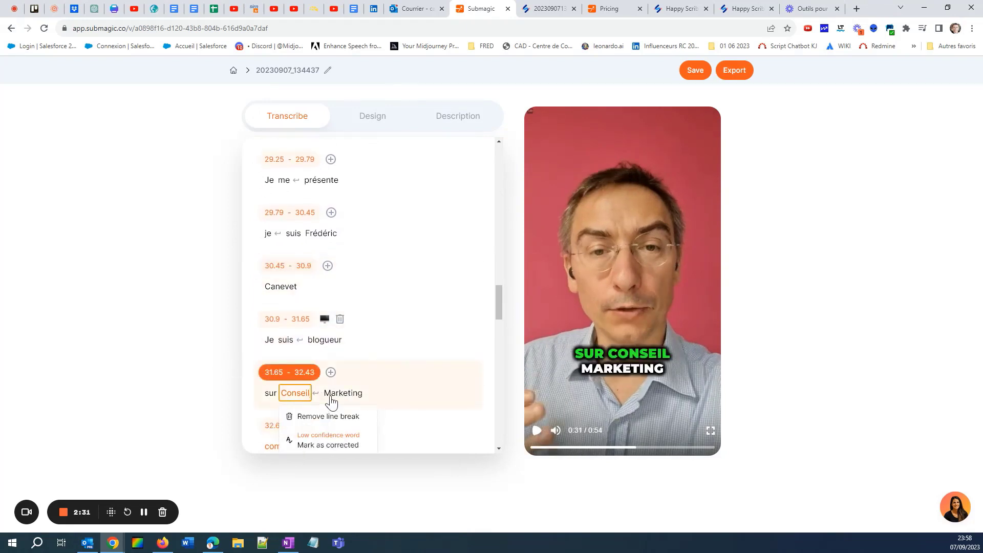
type("sMarketing.com")
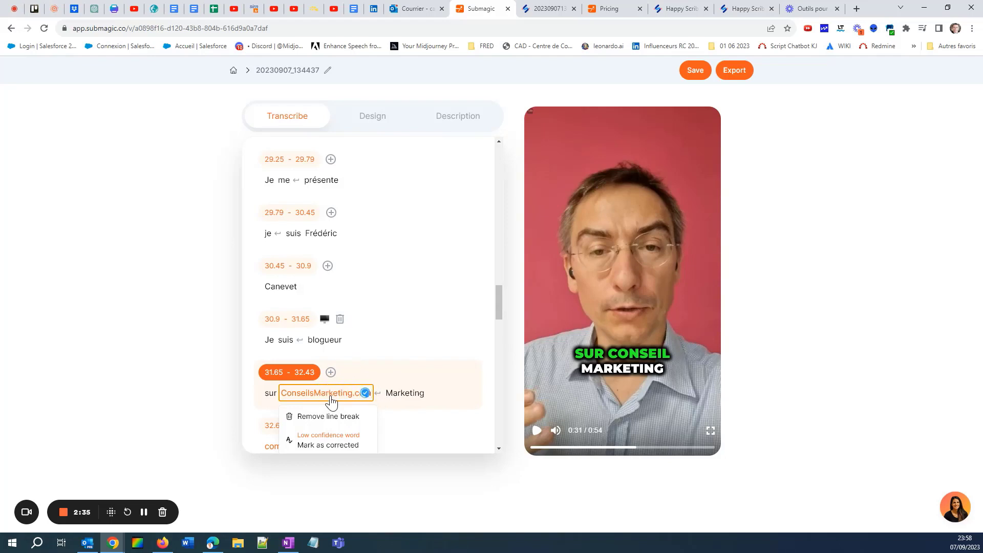
left_click(397, 394)
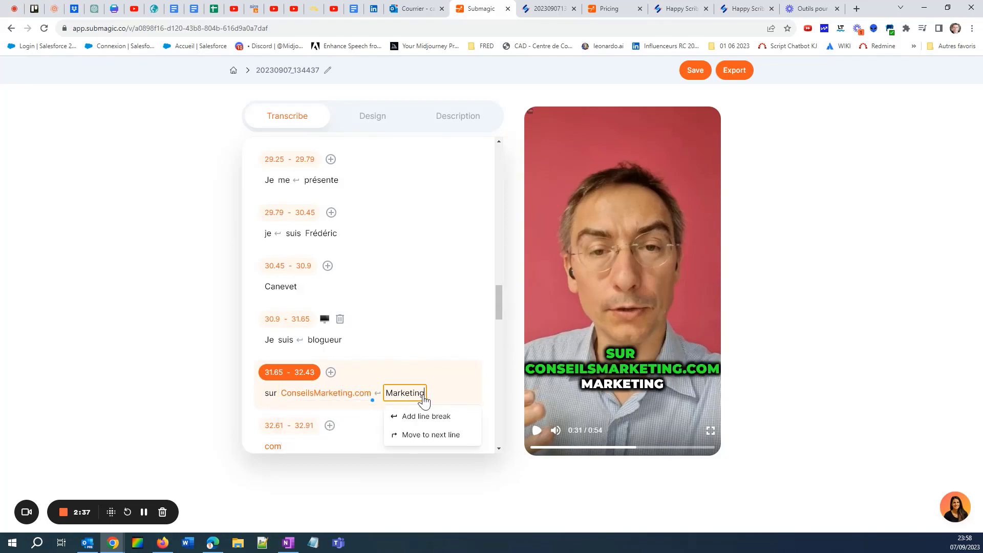
left_click_drag(424, 401, 376, 402)
key("BackSpace")
left_click(166, 398)
left_click(370, 400)
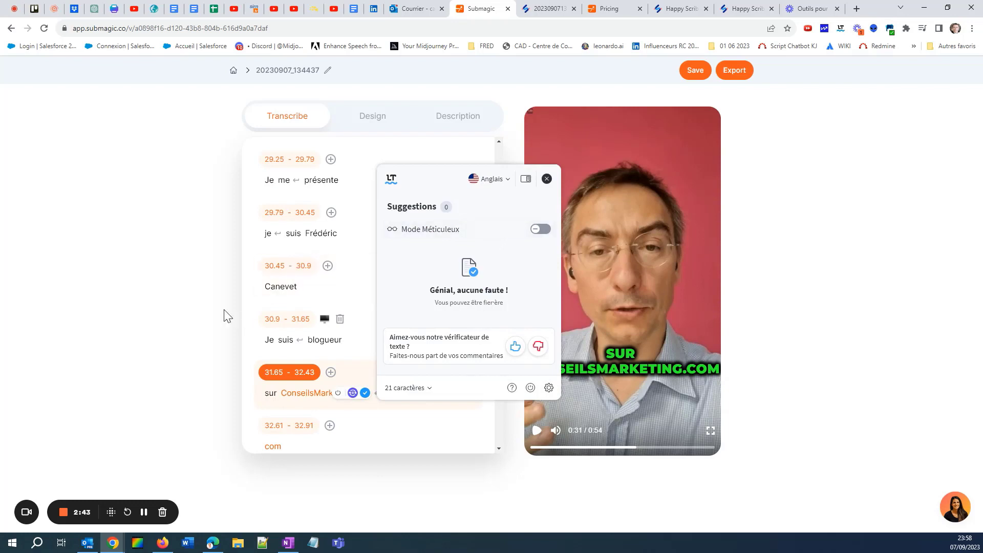
left_click(176, 278)
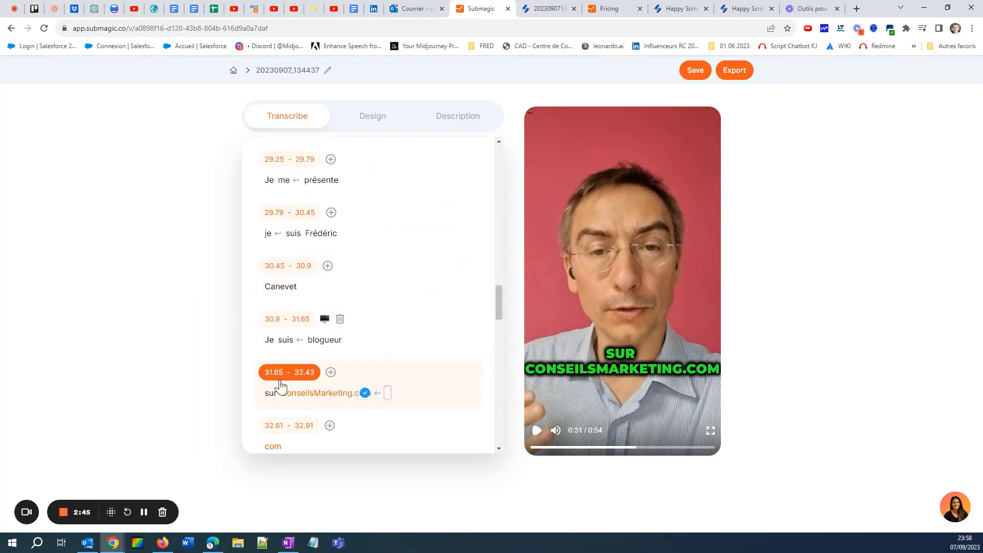
Remove the line break after "ConseilsMarketing.com" in the 31.65–32.43 caption
left_click(314, 398)
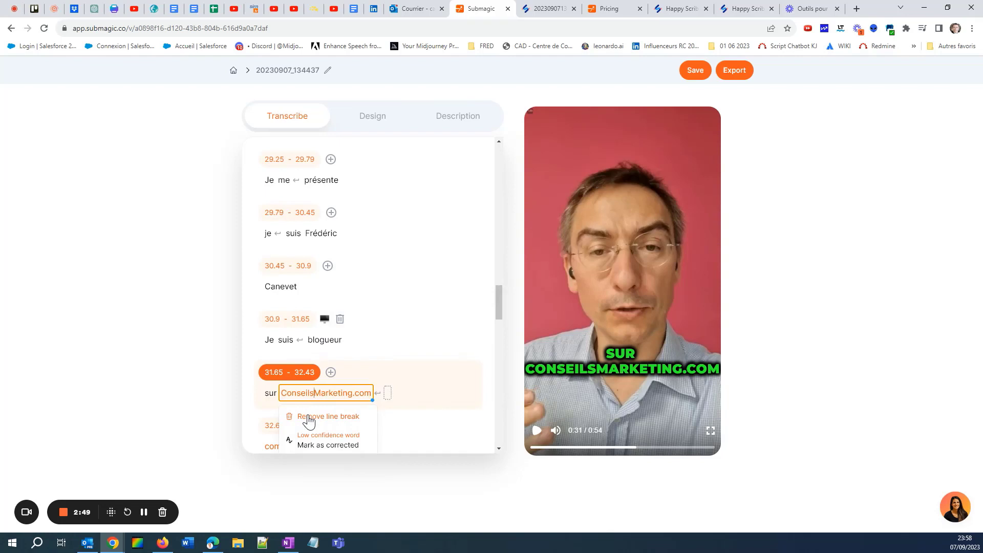
left_click(309, 419)
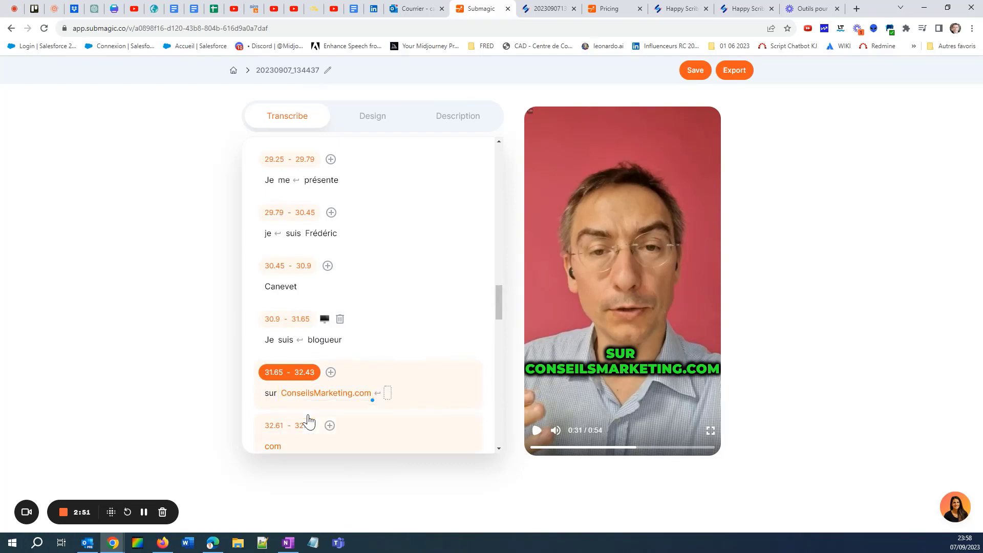
left_click(323, 395)
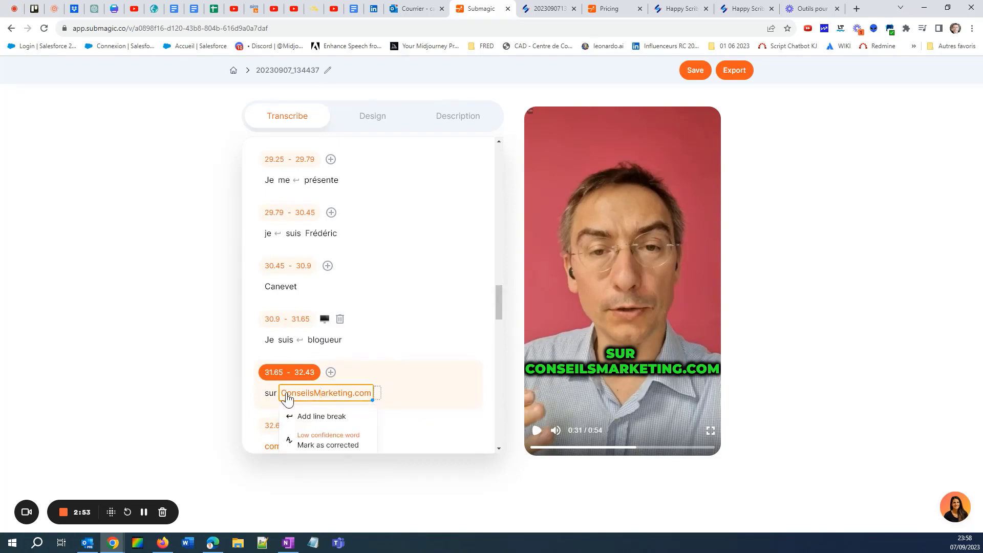
left_click(270, 394)
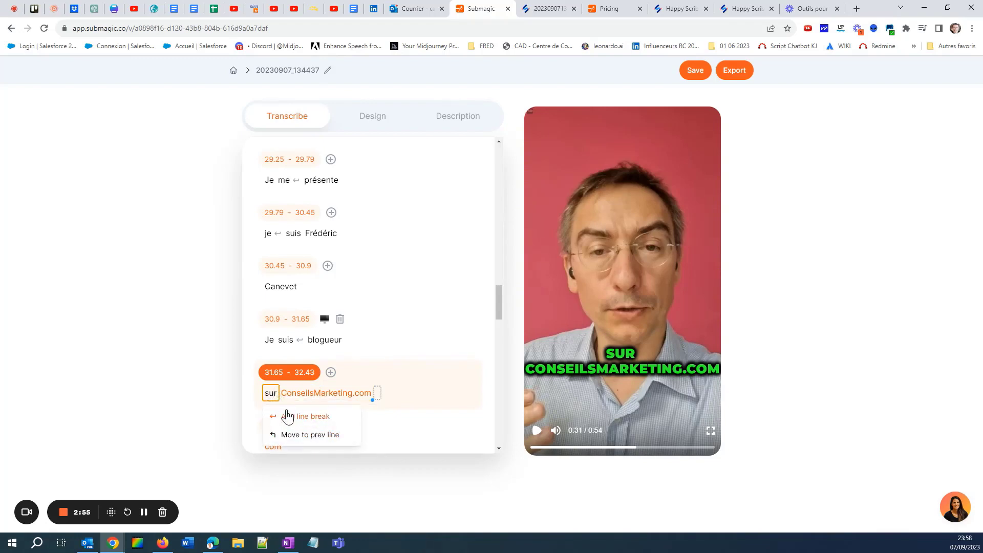
left_click(284, 398)
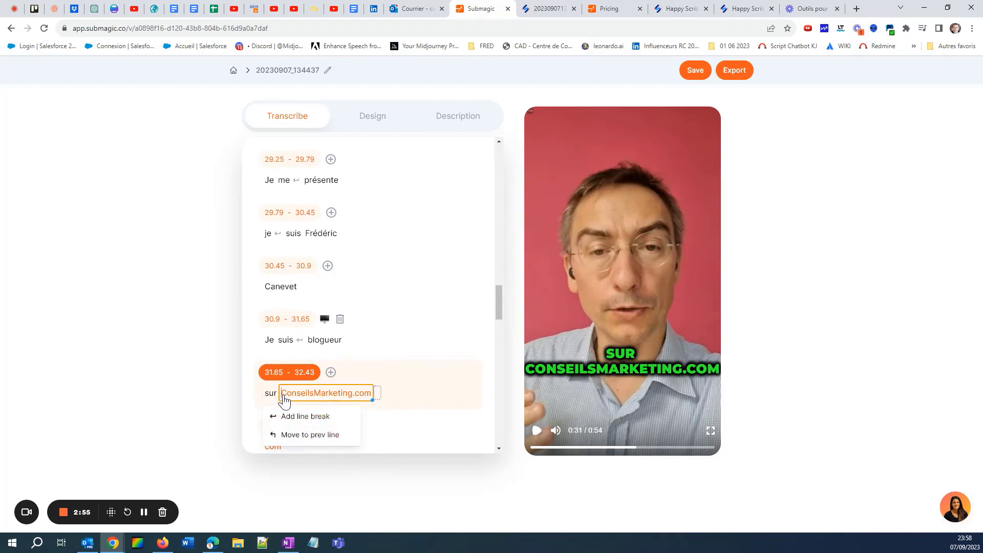
left_click(302, 425)
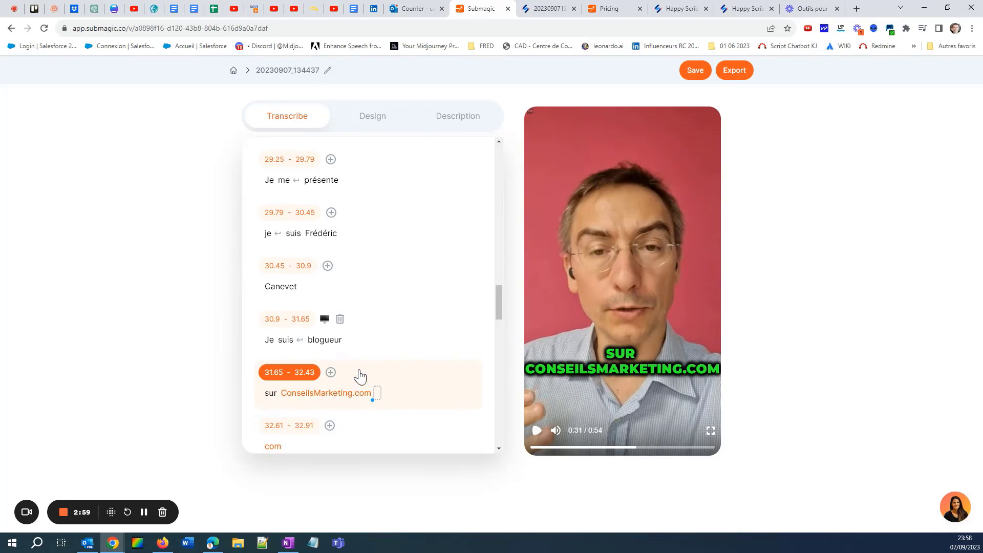
Delete the word "com" from the 32.61–32.91 caption
scroll(314, 381, "down", 2)
left_click(283, 346)
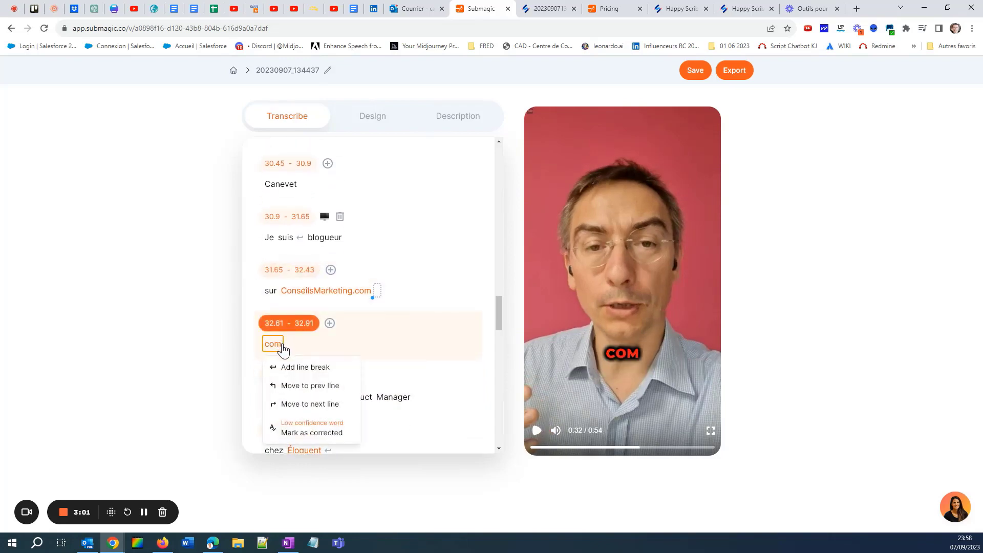
left_click_drag(283, 350, 248, 351)
key("BackSpace")
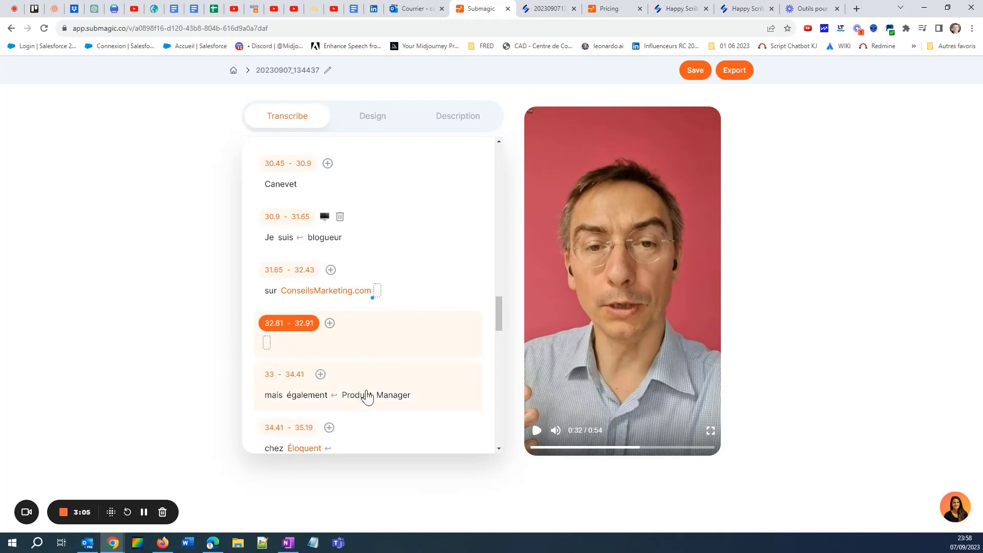
Correct "Éloquent" to "Éloquant" in the 34.41–35.19 caption
scroll(296, 359, "down", 2)
left_click(312, 352)
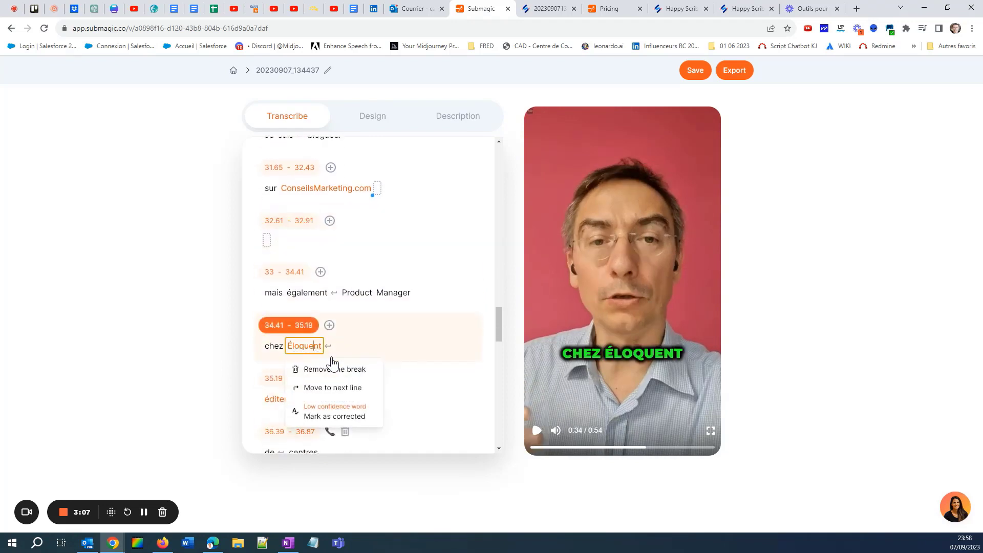
left_click(217, 383)
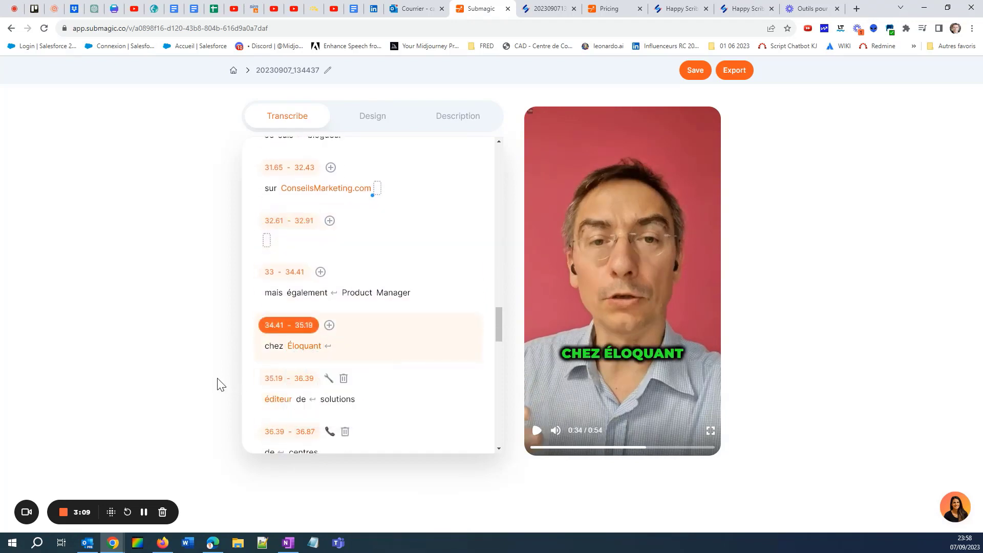
Replace "dans" with "d'enquêtes" in the 36.87–38 caption
scroll(274, 337, "down", 2)
scroll(343, 353, "down", 1)
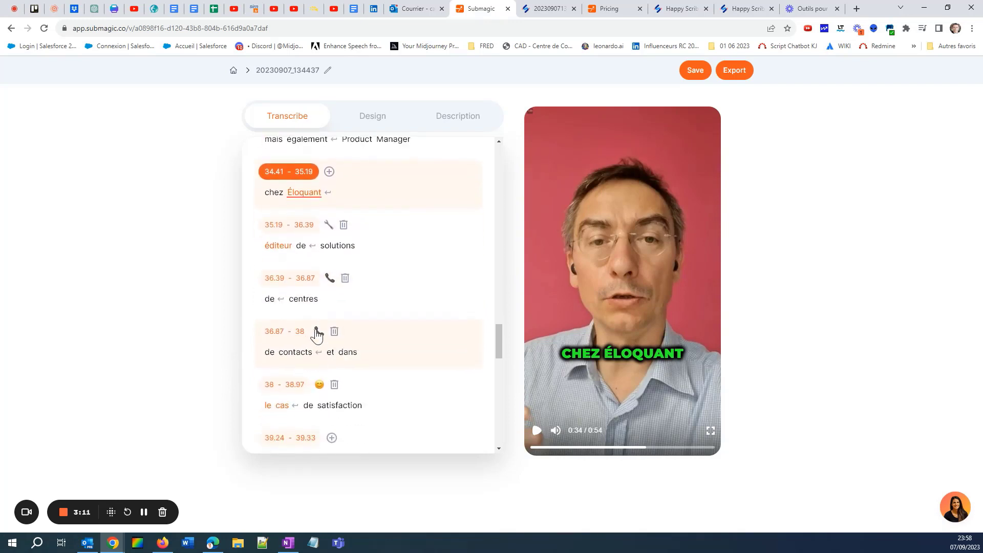
left_click(279, 408)
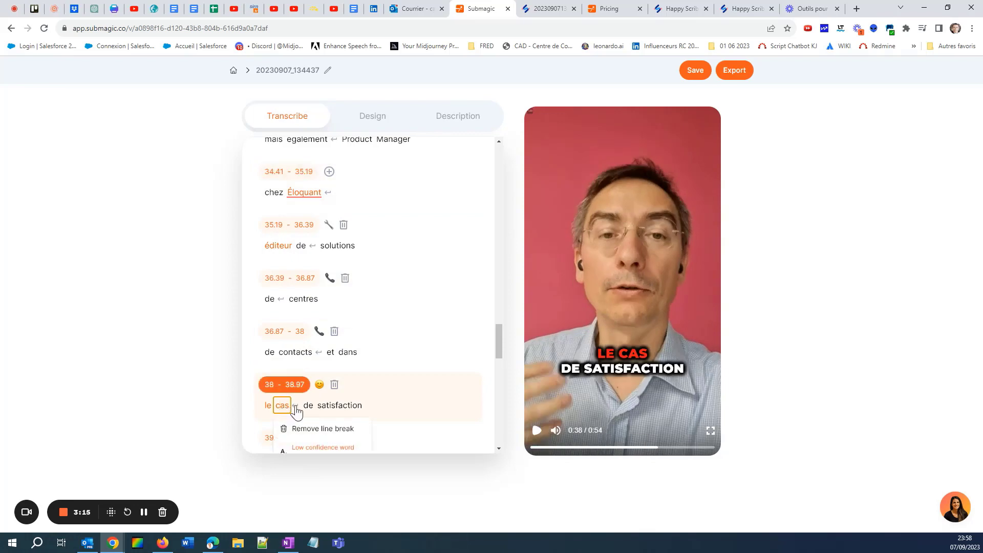
left_click(345, 359)
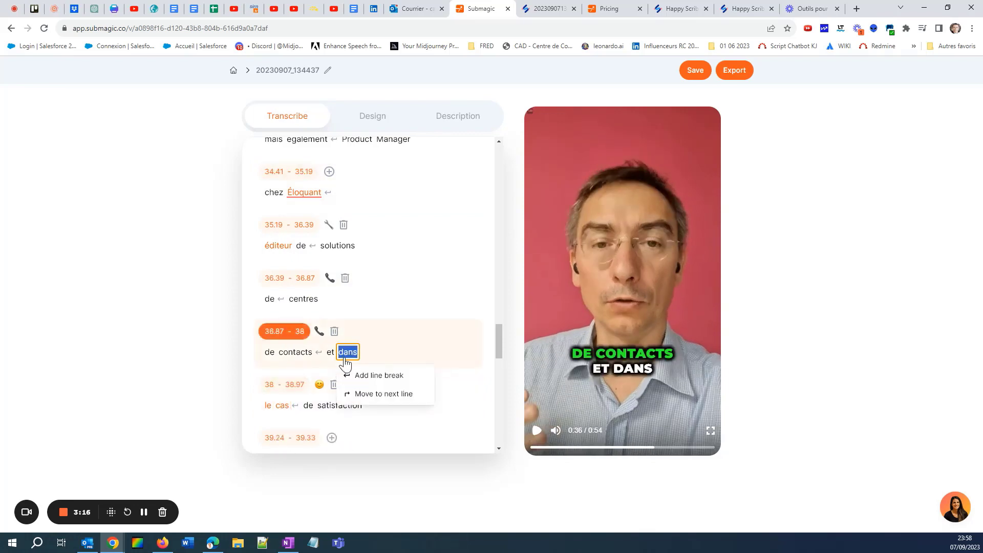
type("d'enquêtes de")
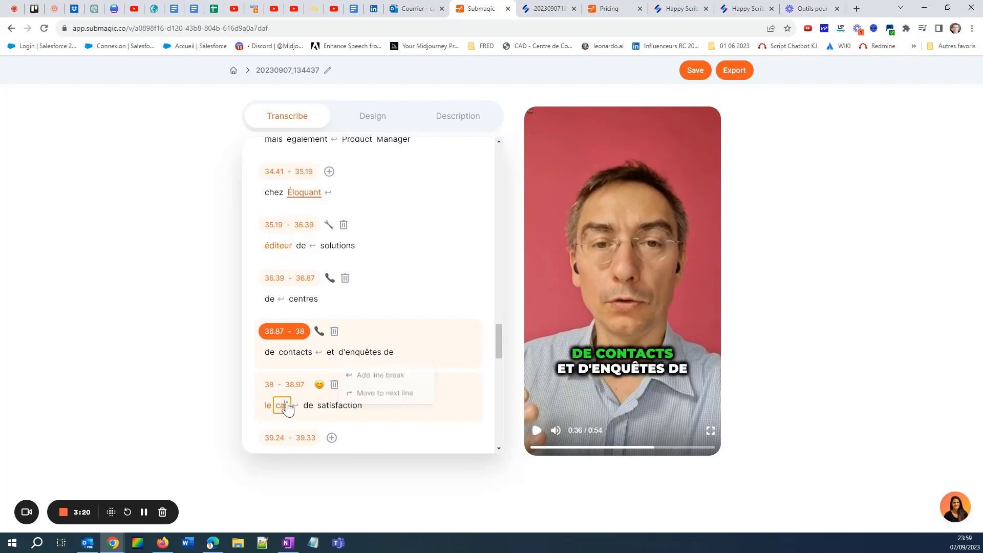
left_click(285, 403)
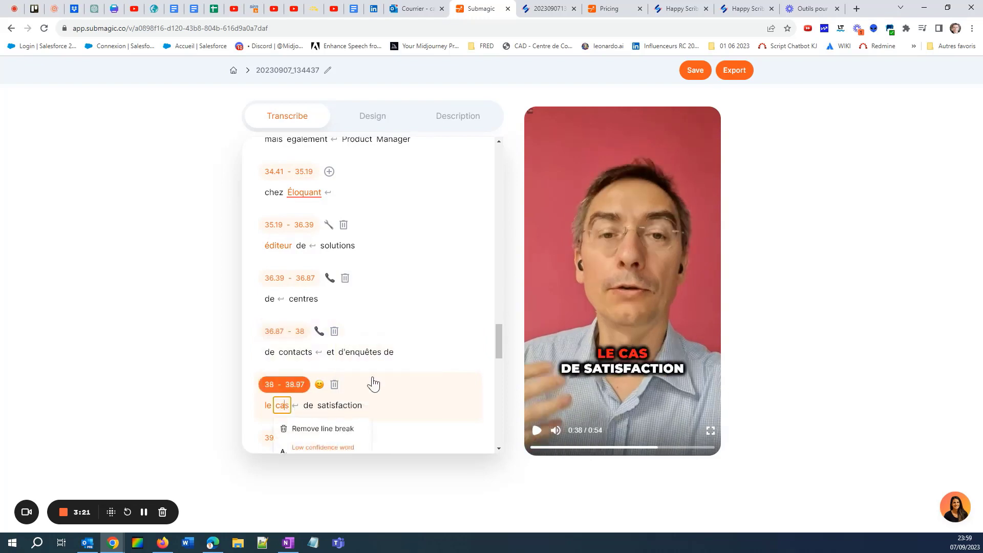
left_click(390, 353)
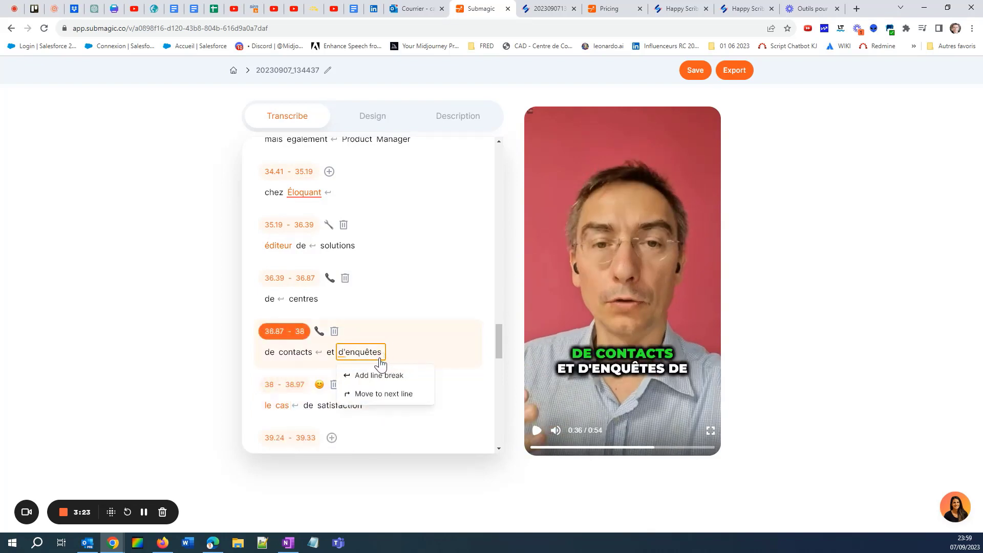
Delete the words "cas" and "le" from the 38–38.97 caption, leaving only "de satisfaction"
left_click(284, 406)
key("BackSpace")
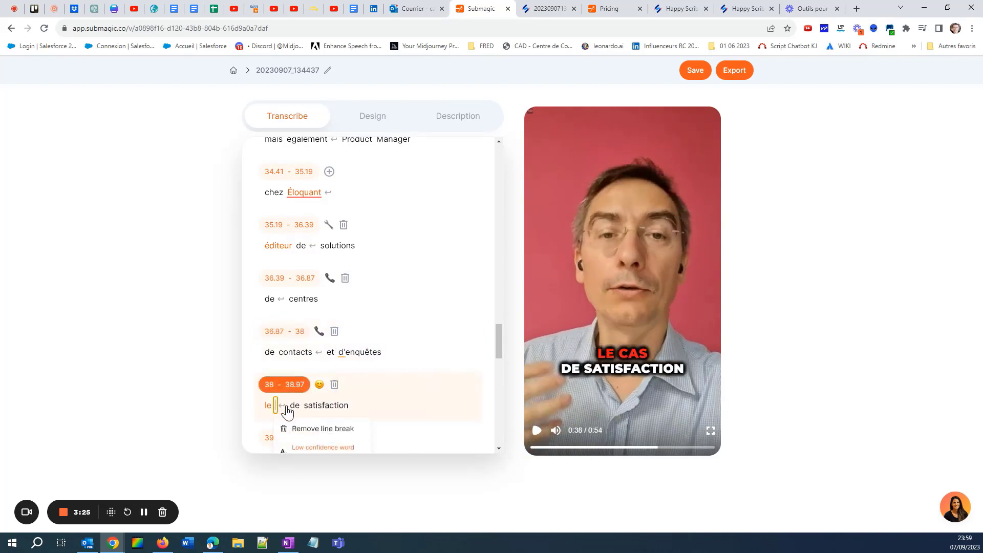
key("Escape")
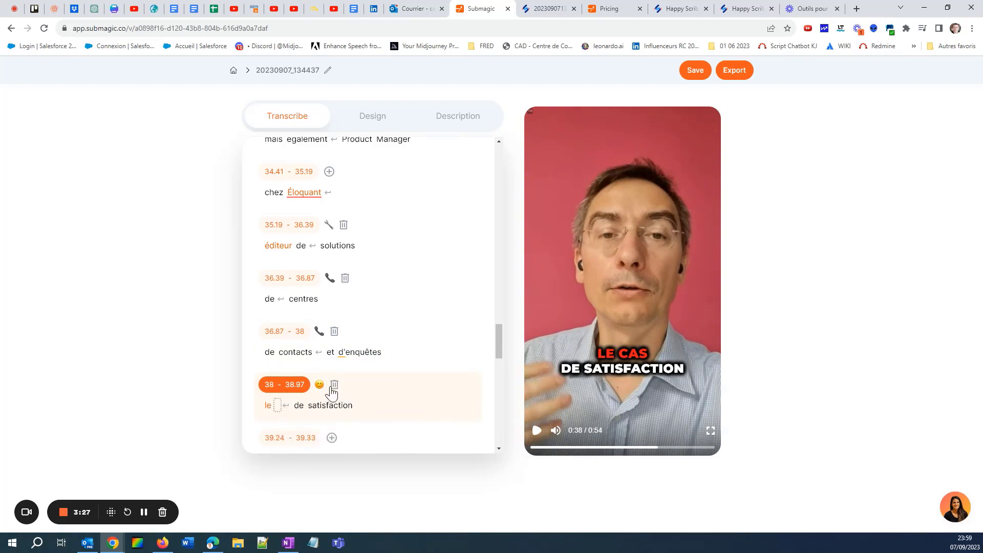
left_click(267, 406)
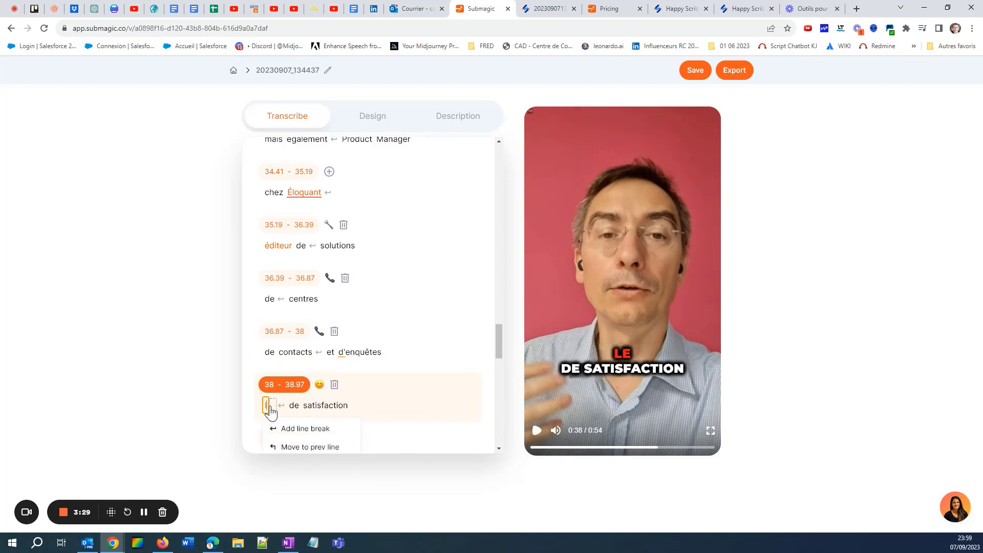
key("BackSpace")
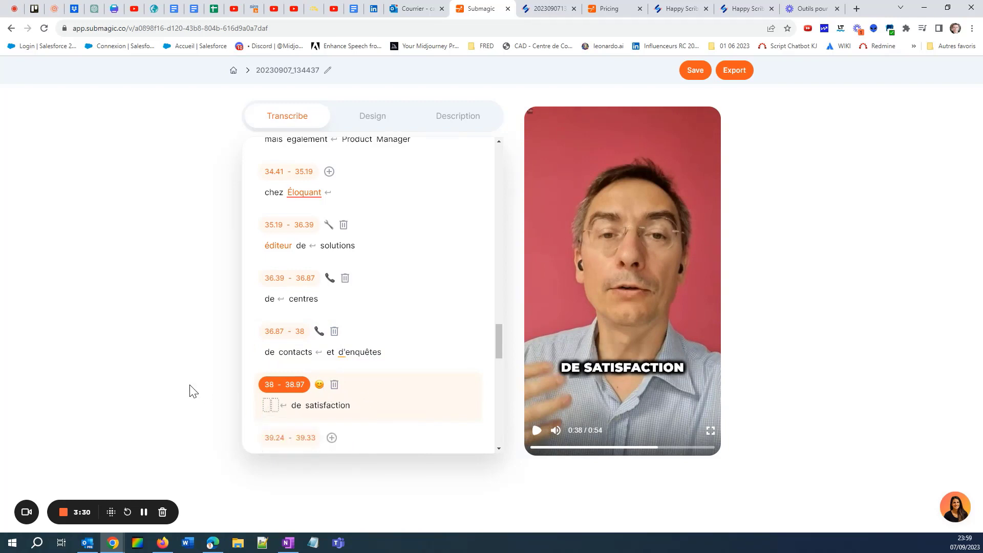
Move "d'enquêtes" from the 36.87–38 caption to the start of the 38–38.97 caption, and save the former's timeline as 36,87 to 38
left_click(361, 353)
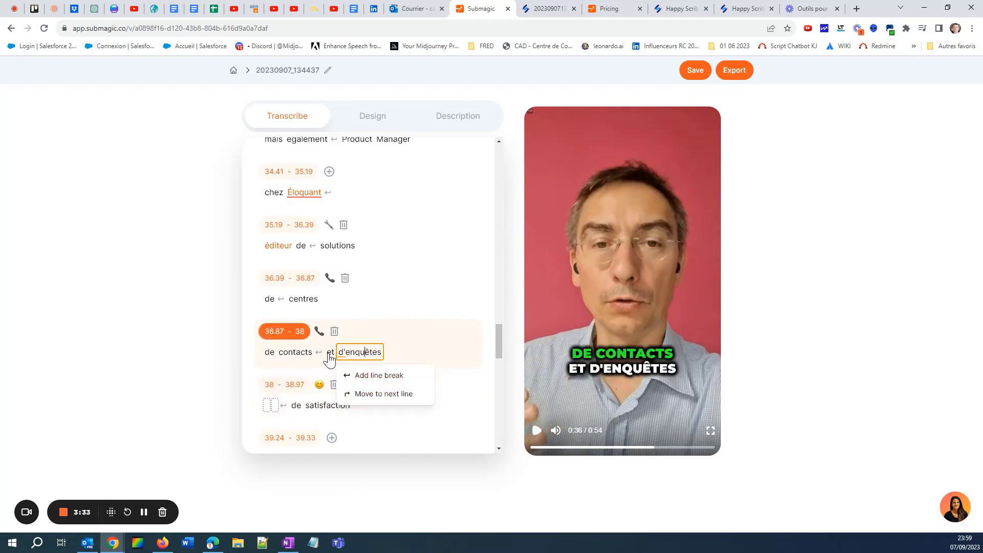
double_click(351, 353)
key("ctrl+c")
key("BackSpace")
left_click(296, 407)
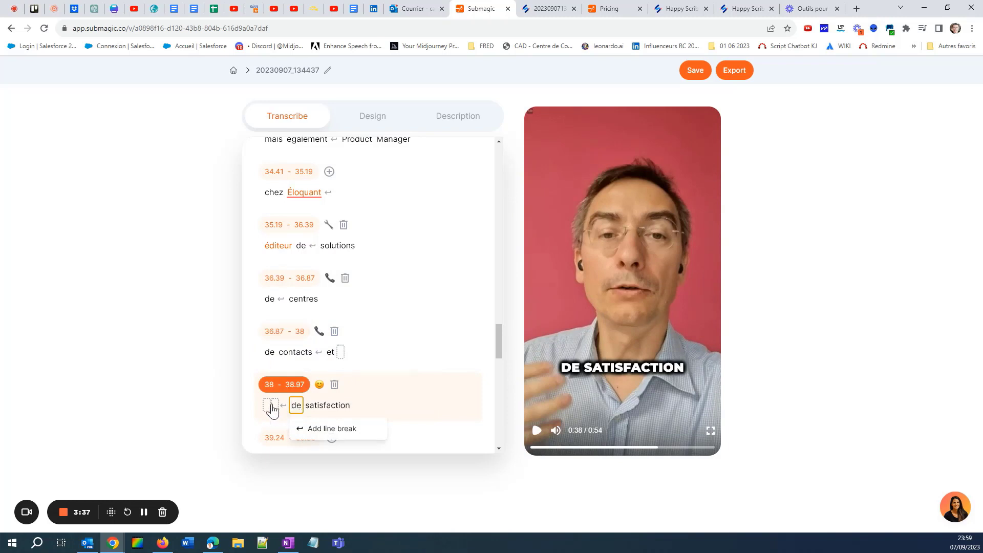
left_click(271, 406)
key("ctrl+v")
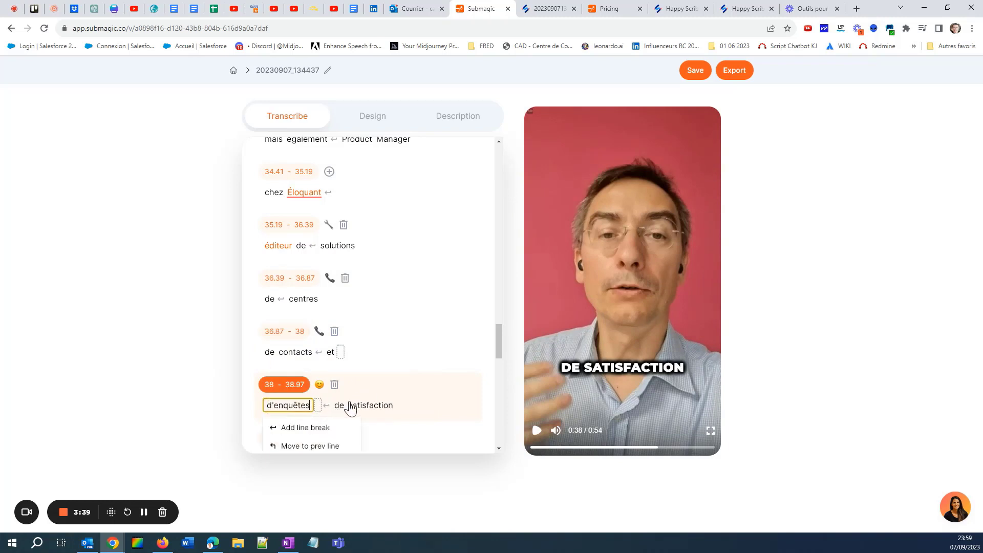
type("d")
key("BackSpace")
left_click(68, 361)
left_click(278, 335)
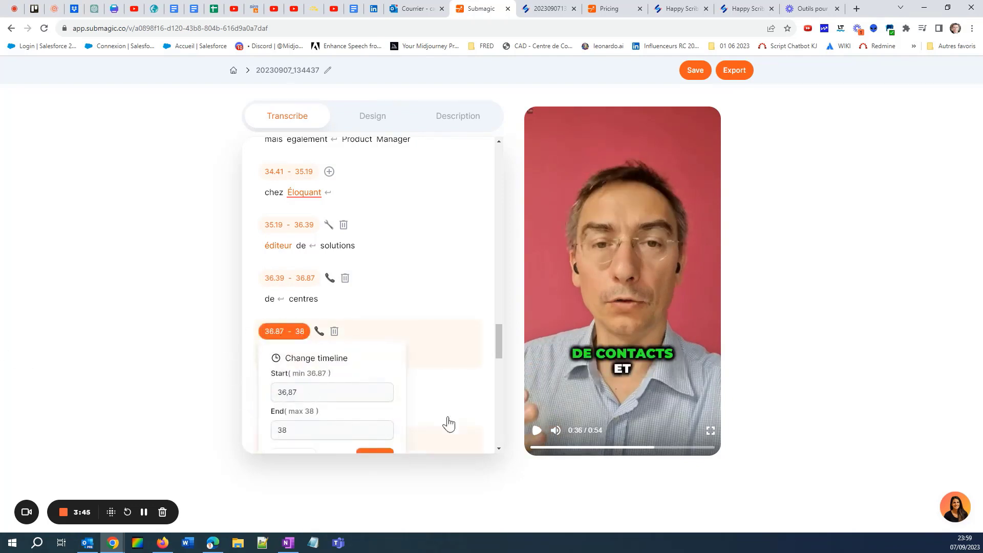
left_click(385, 452)
Review the captions from "donc" at 39.24 through "créer une expérience client" for transcription errors
scroll(410, 363, "down", 3)
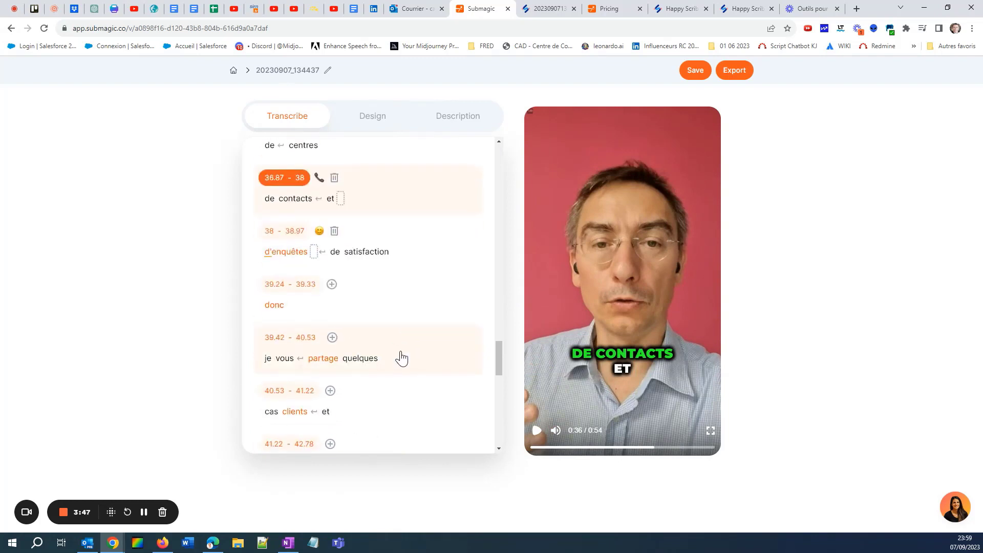
left_click(324, 303)
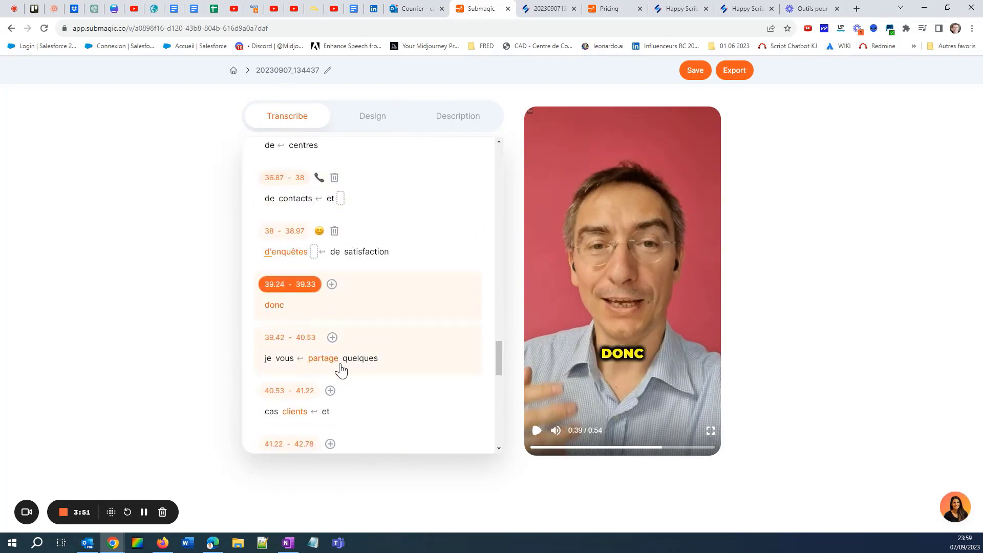
scroll(333, 365, "down", 1)
left_click(301, 361)
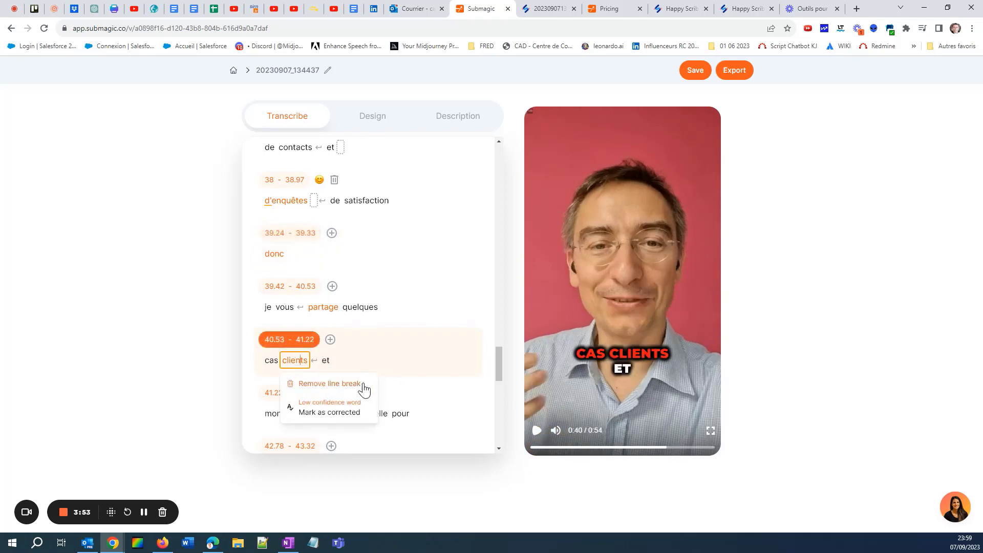
left_click(185, 366)
scroll(346, 373, "down", 4)
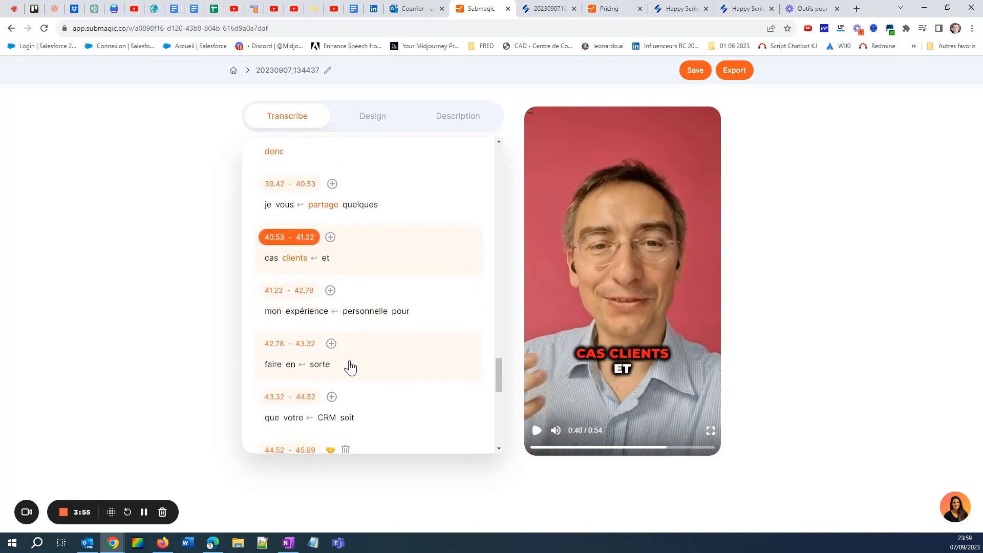
scroll(363, 370, "down", 2)
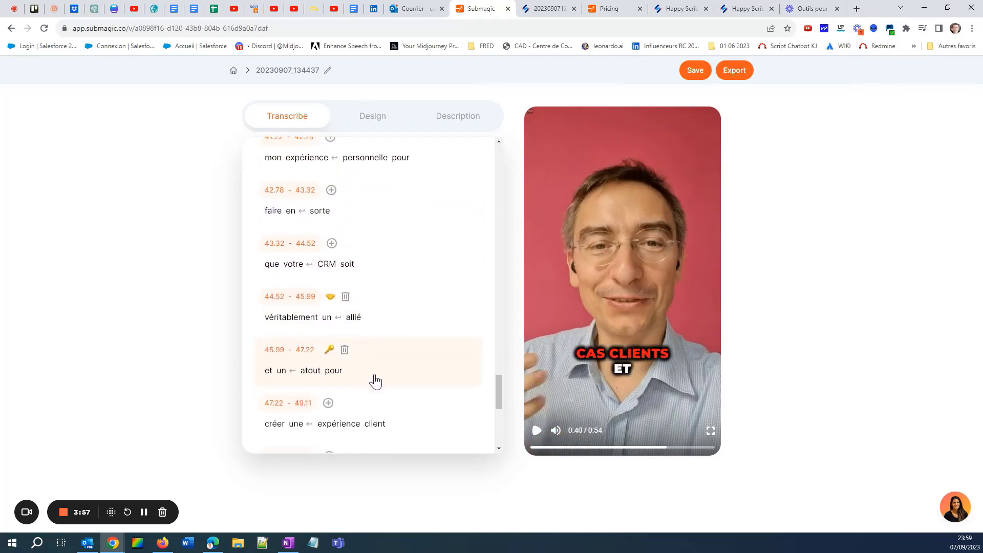
Move "30" from the start of the 52.16–53.45 caption to the end of the 51.6–52.16 caption, making it "à 9 h 30"
scroll(379, 382, "down", 4)
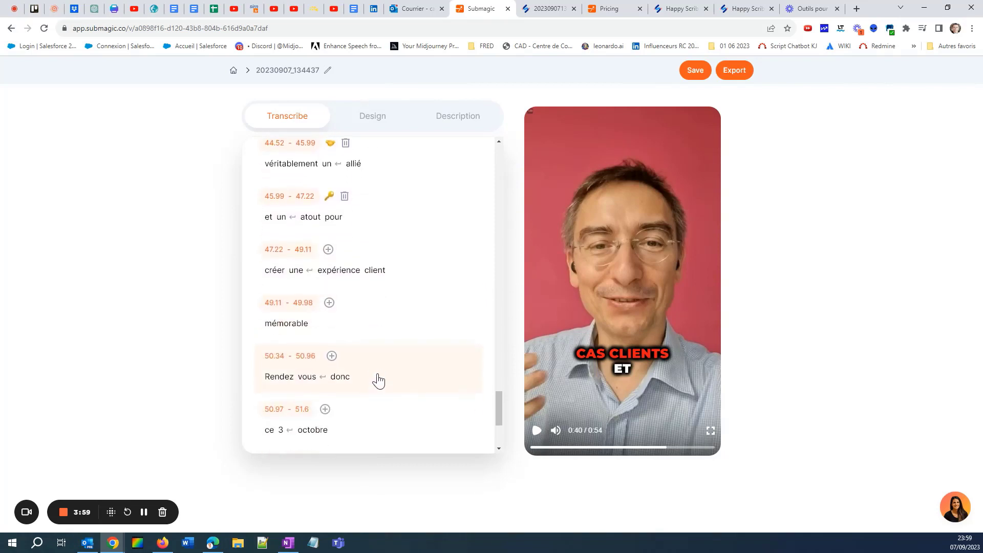
scroll(378, 382, "down", 1)
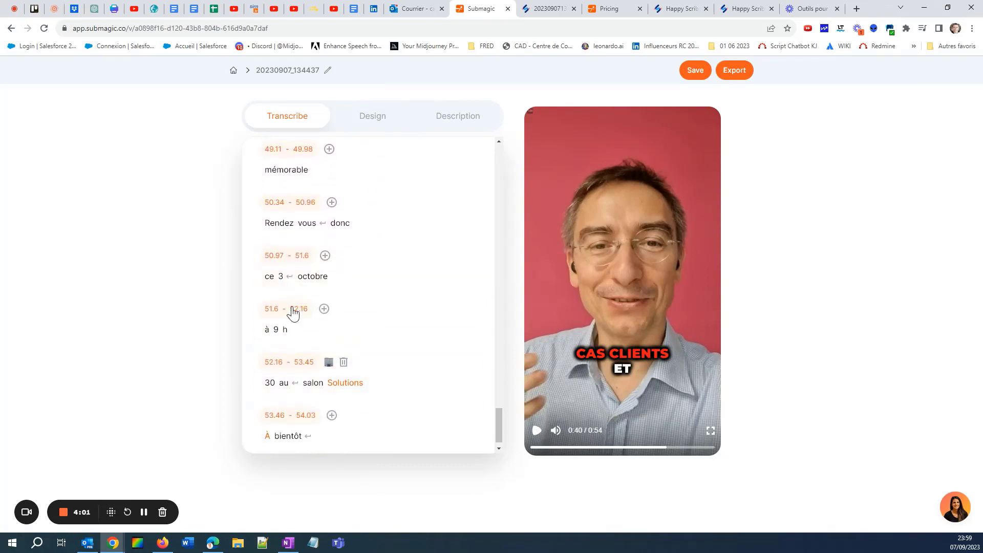
left_click(285, 330)
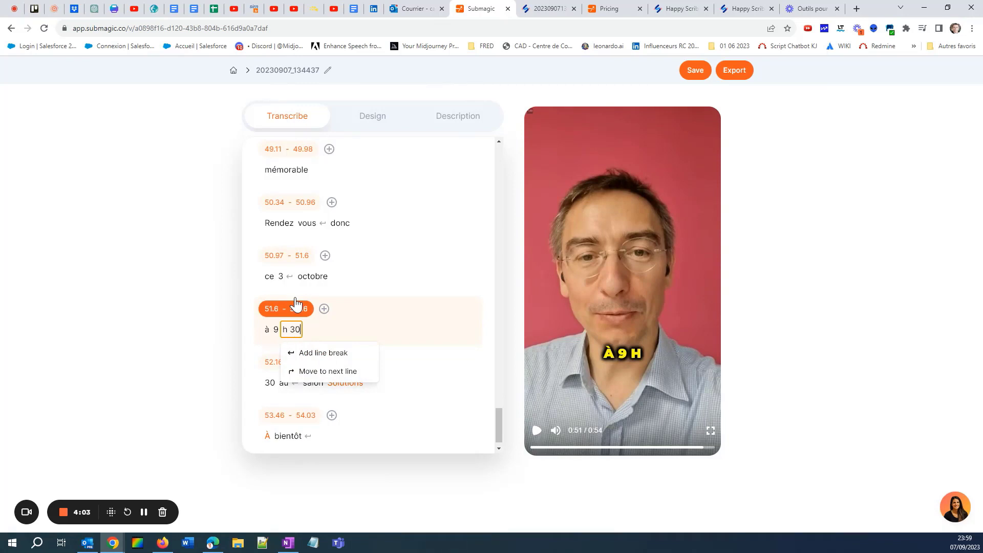
left_click(269, 383)
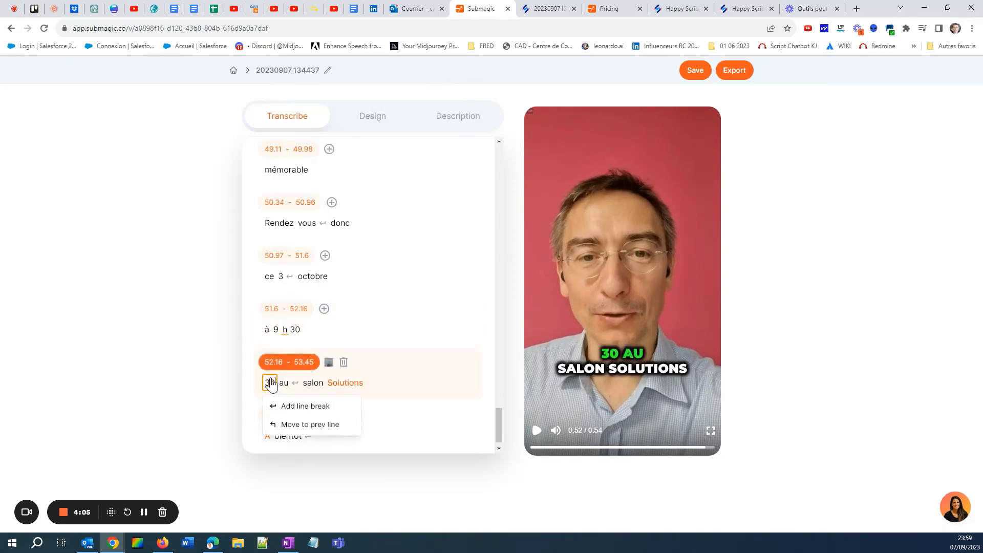
key("BackSpace")
key("BackSpace")
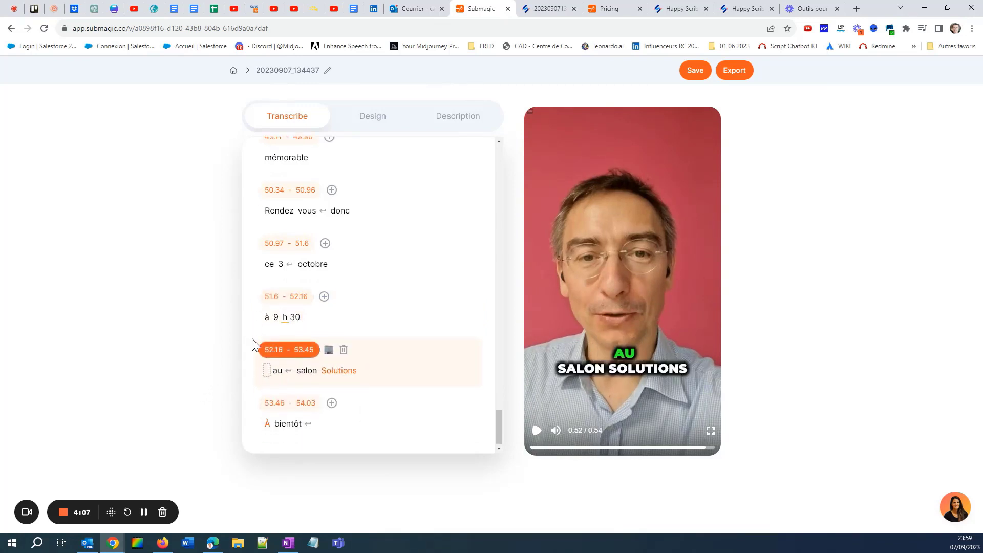
Mark "Solutions" as corrected in the 52.16–53.45 caption and replace that caption's building emoji with a clock face
left_click(337, 369)
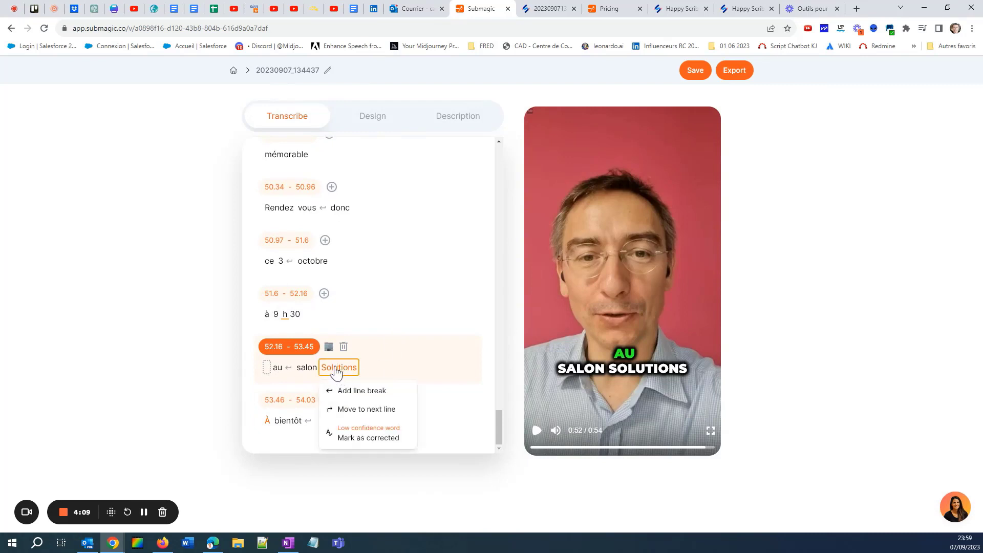
left_click(372, 438)
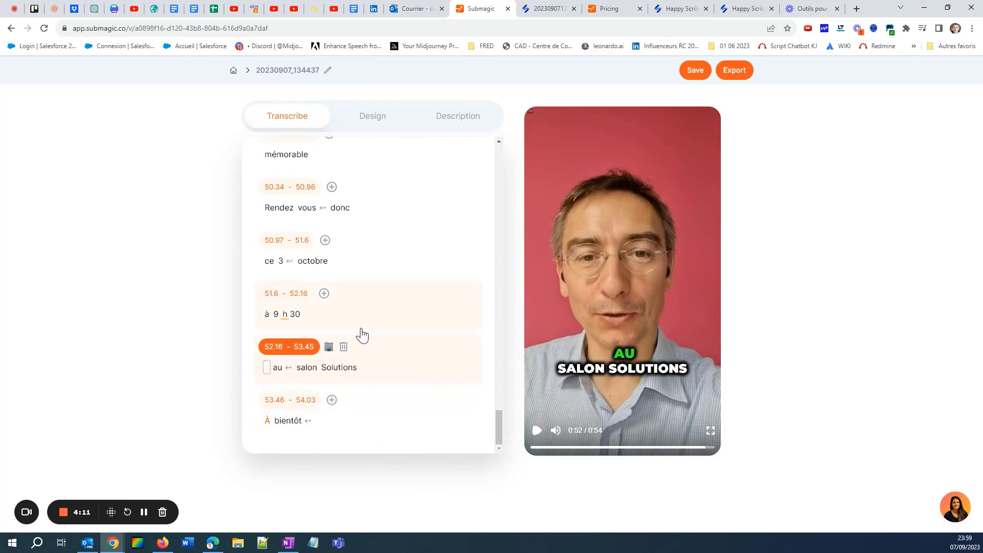
left_click(329, 347)
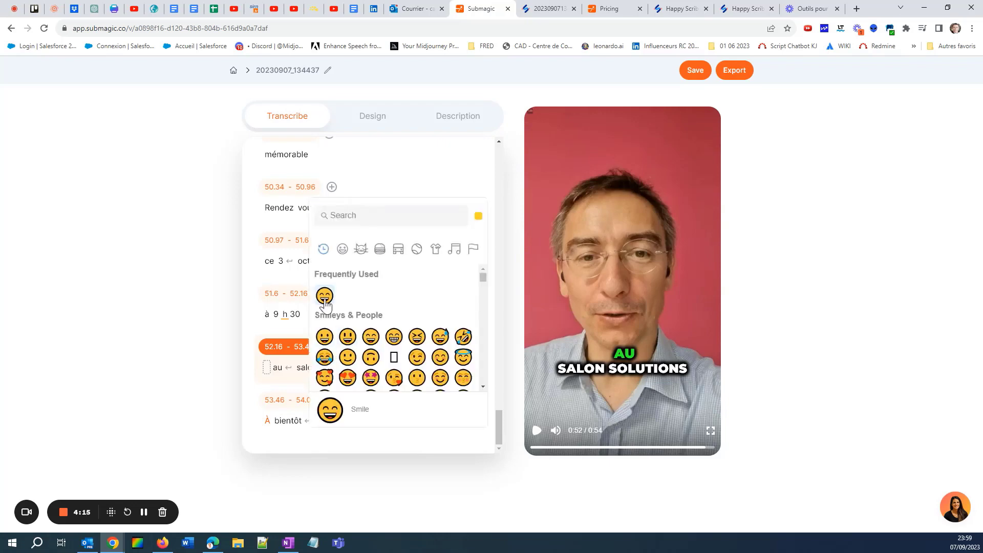
left_click_drag(485, 279, 476, 325)
scroll(405, 335, "down", 4)
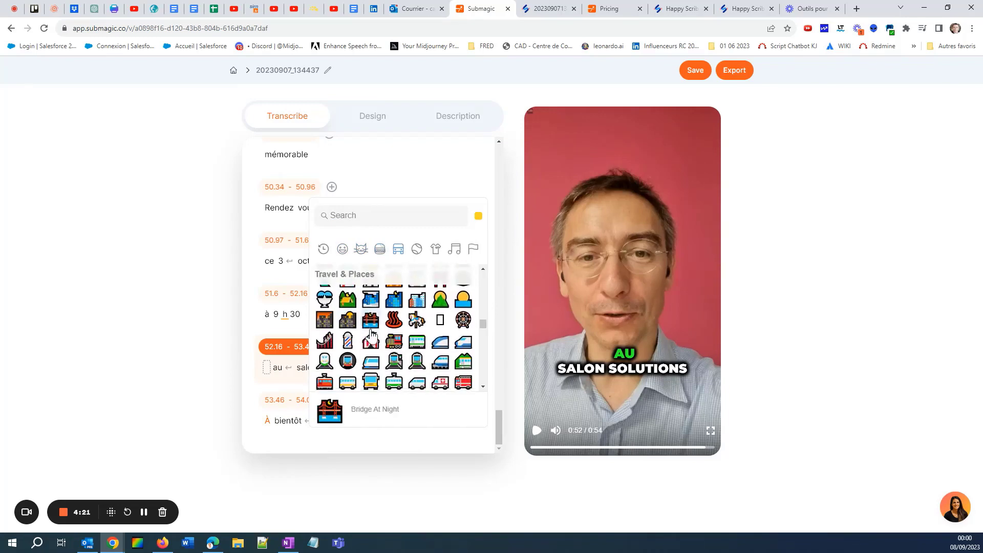
scroll(405, 335, "down", 2)
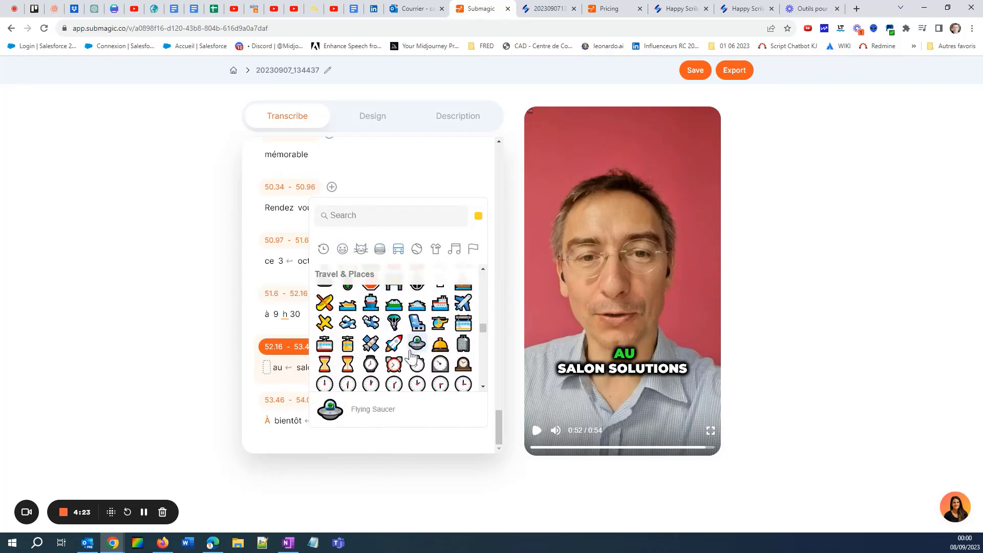
scroll(417, 353, "down", 2)
left_click(418, 352)
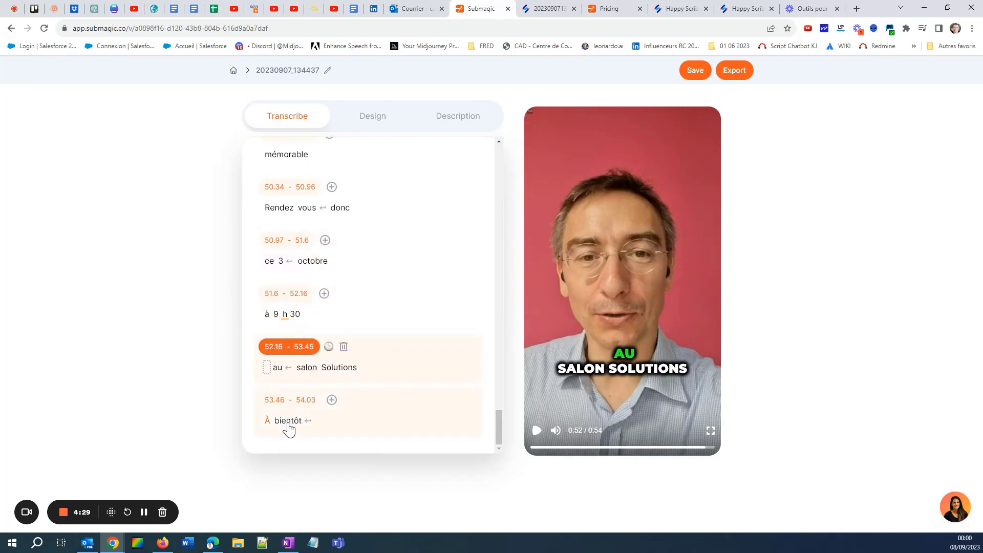
Add a smiling face emoji to the "À bientôt" caption and play the video from the "au salon Solutions" caption
left_click(332, 400)
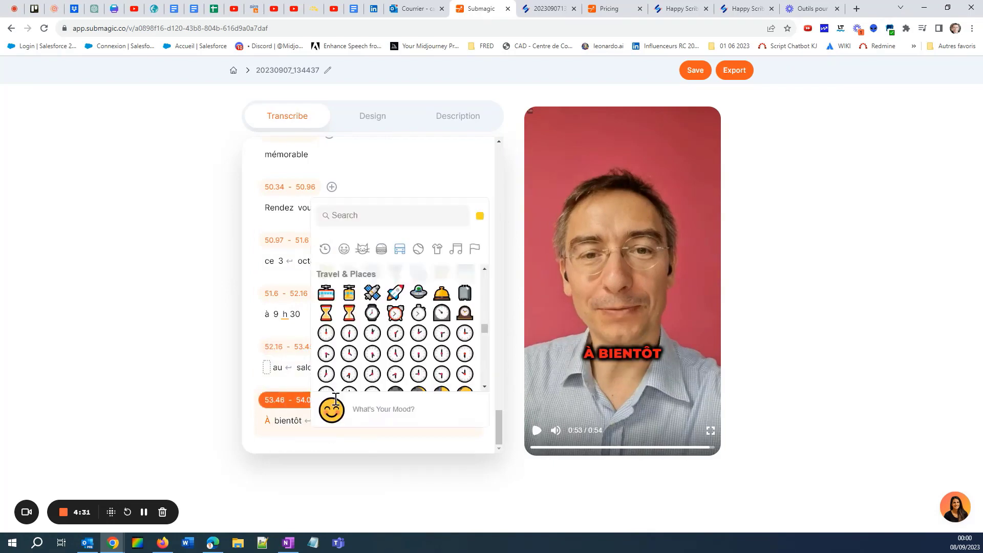
scroll(415, 282, "up", 7)
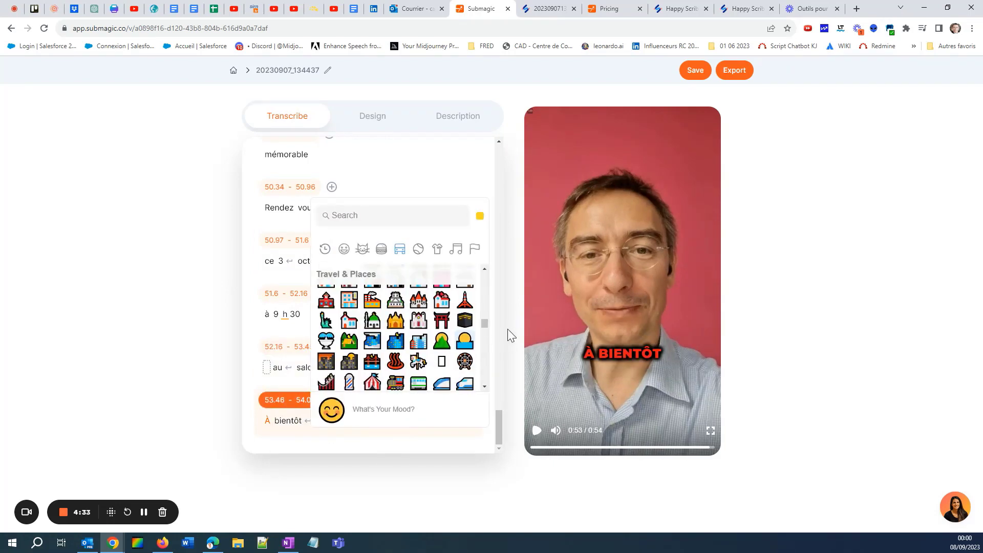
left_click_drag(484, 324, 487, 266)
left_click(326, 345)
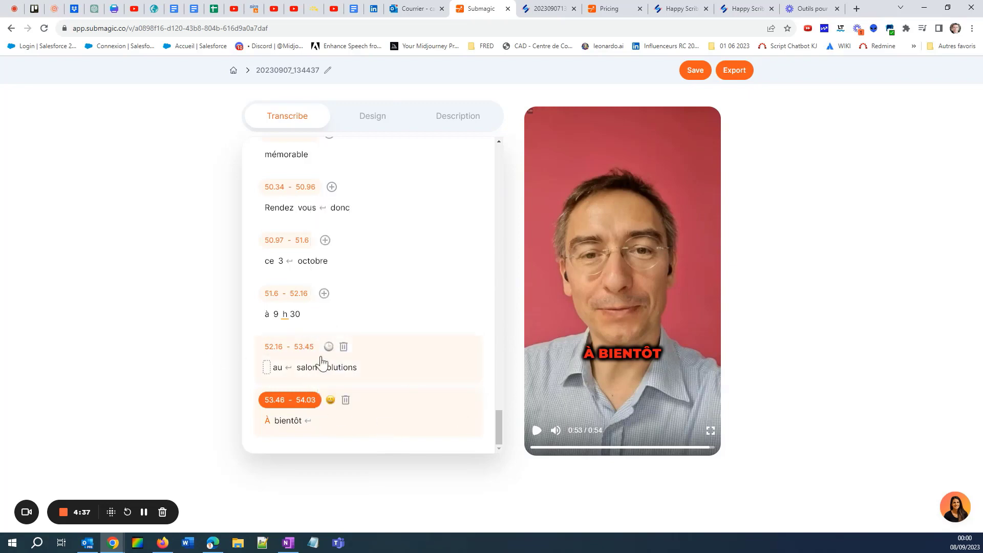
left_click(321, 365)
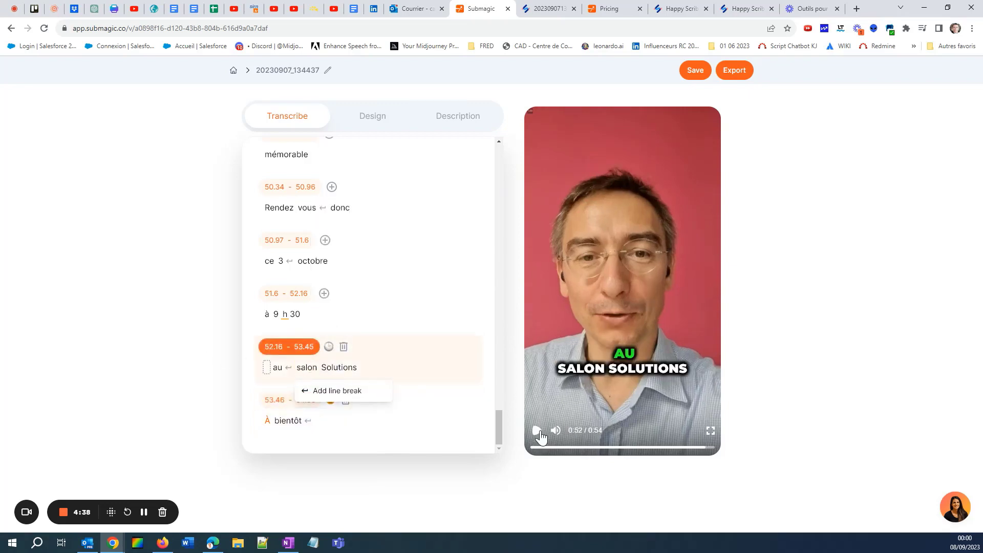
left_click(540, 436)
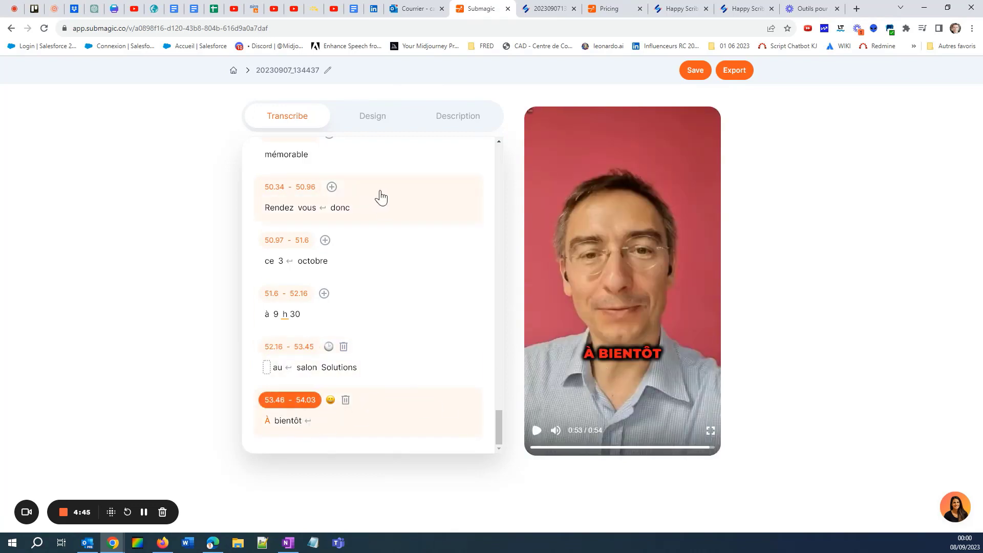
Set the captions' vertical position to 538 px in the design settings and view the text colour options
left_click(369, 123)
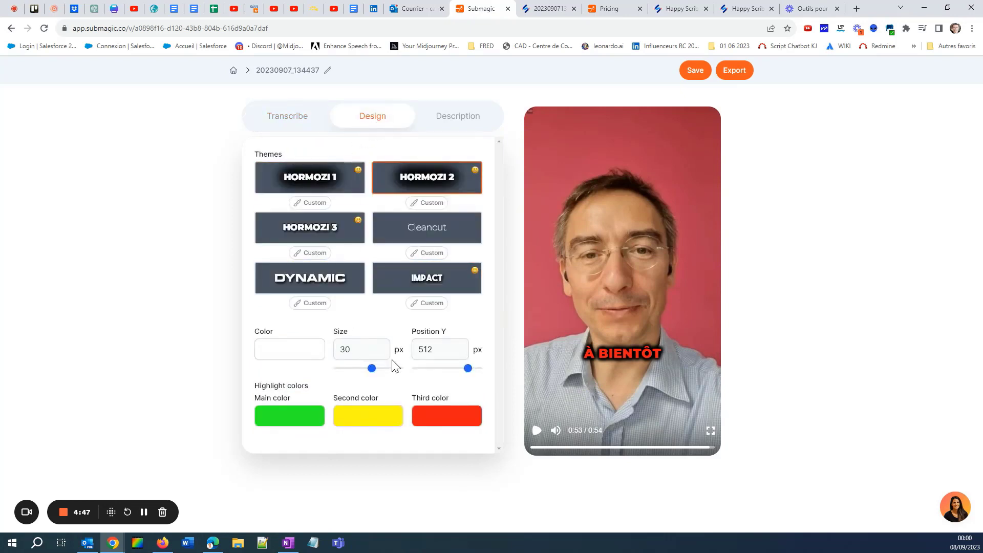
left_click_drag(468, 370, 472, 378)
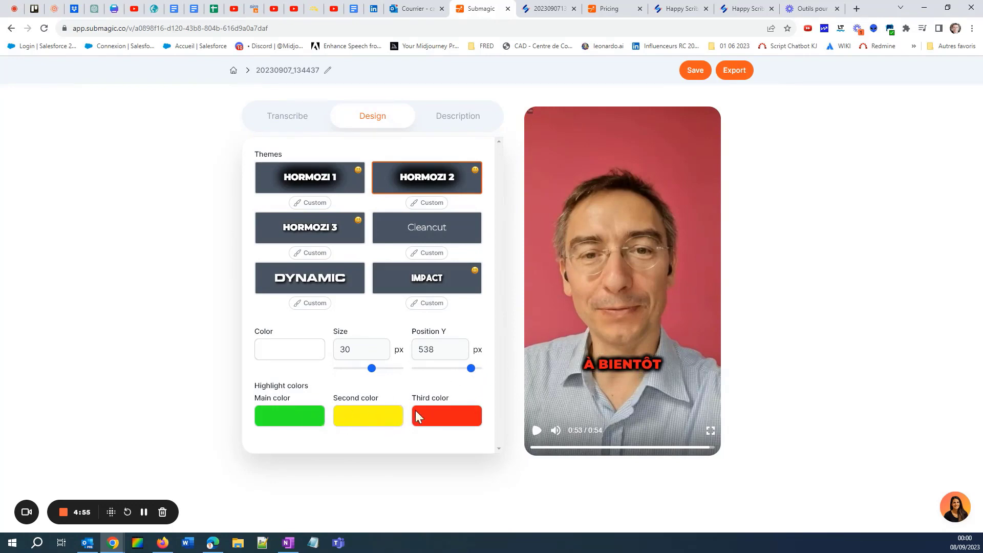
left_click(285, 356)
left_click(205, 255)
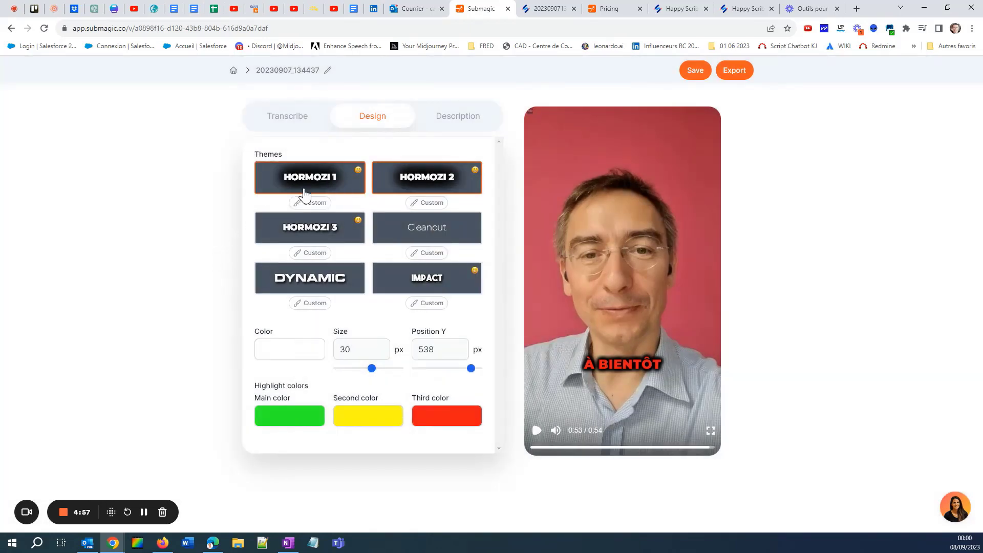
Preview the captions in the Hormozi 1, Hormozi 3, Cleancut, Impact and Dynamic themes, and return to Hormozi 2
left_click(333, 192)
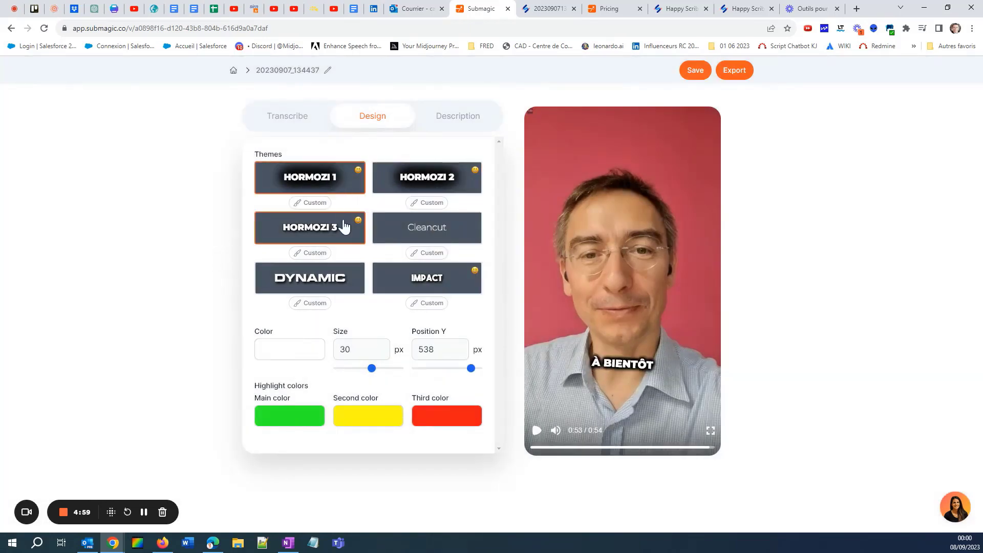
left_click(343, 226)
left_click(401, 240)
left_click(417, 277)
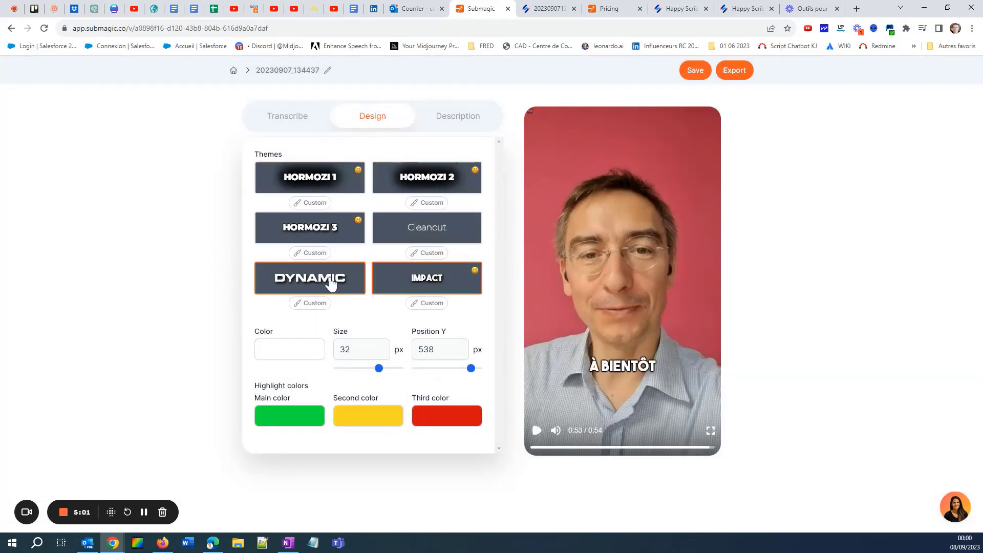
left_click(330, 279)
left_click(332, 177)
left_click(416, 184)
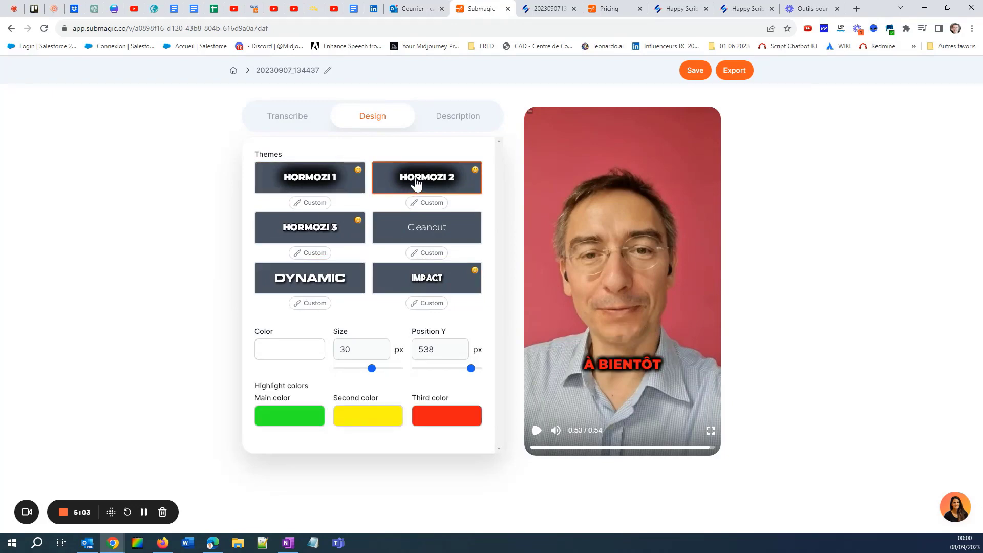
left_click(348, 186)
left_click(402, 185)
Read the AI-generated description and hashtags, and play the opening of the video from the "Bonjour" caption to check the subtitles
left_click(457, 131)
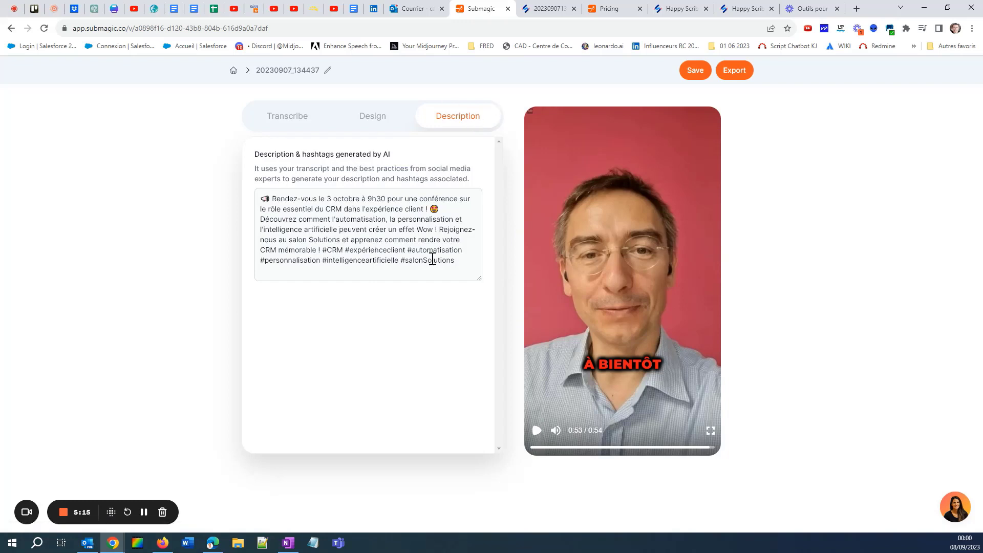
left_click(302, 117)
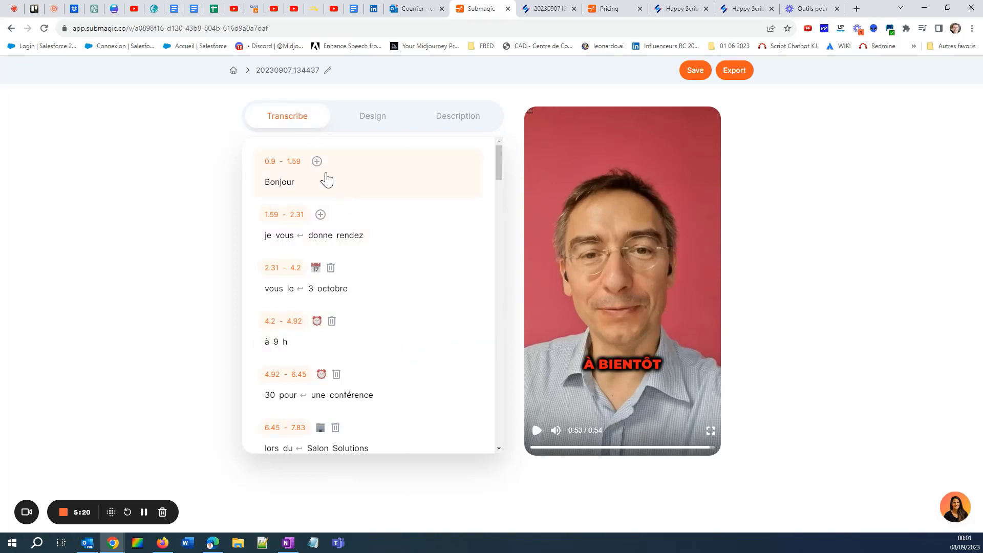
left_click(292, 163)
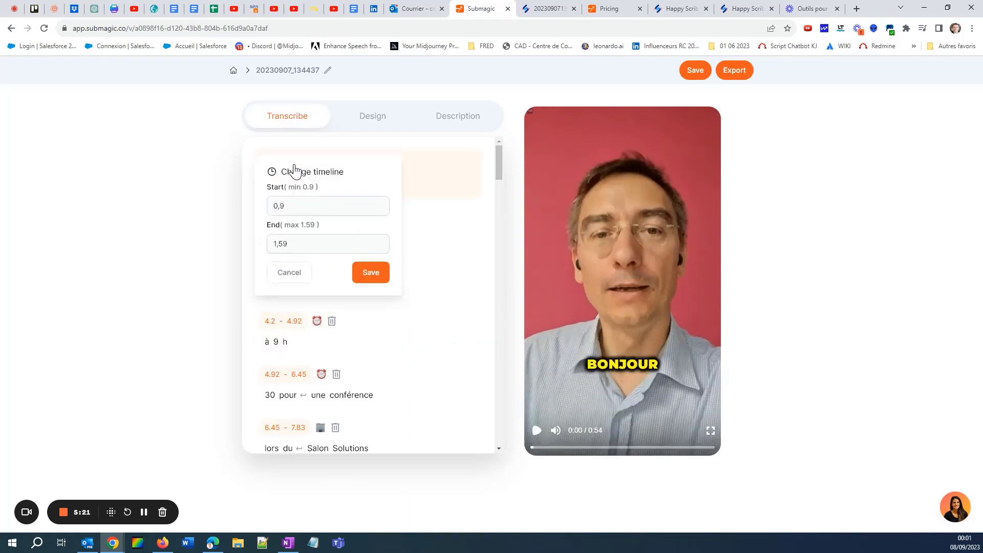
left_click(430, 165)
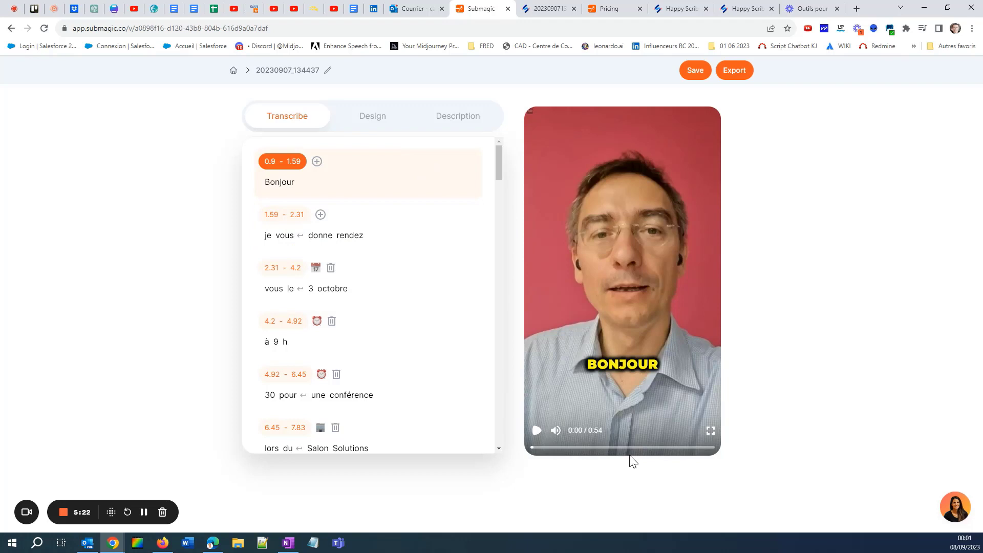
left_click(538, 432)
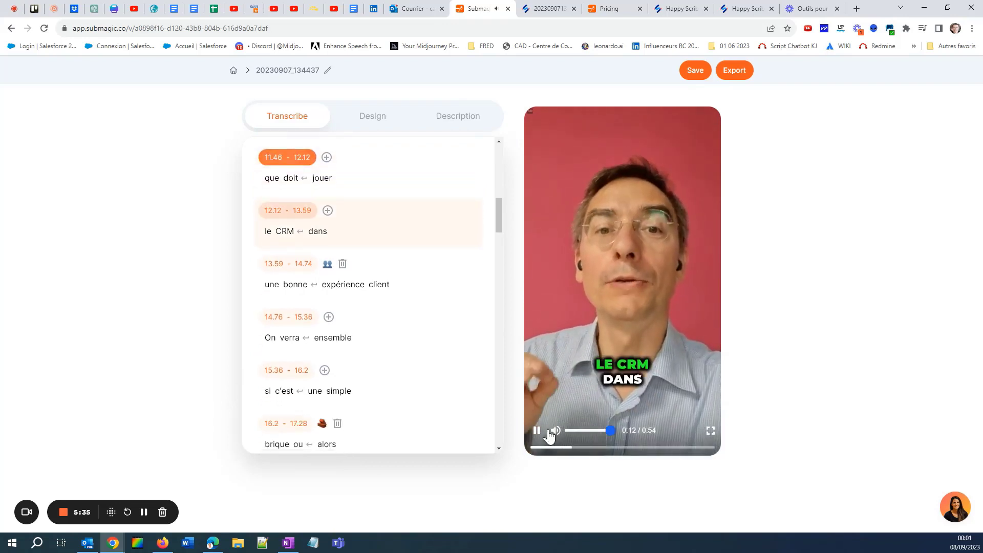
left_click(536, 434)
Save the Submagic project and start exporting the captioned video
left_click(693, 69)
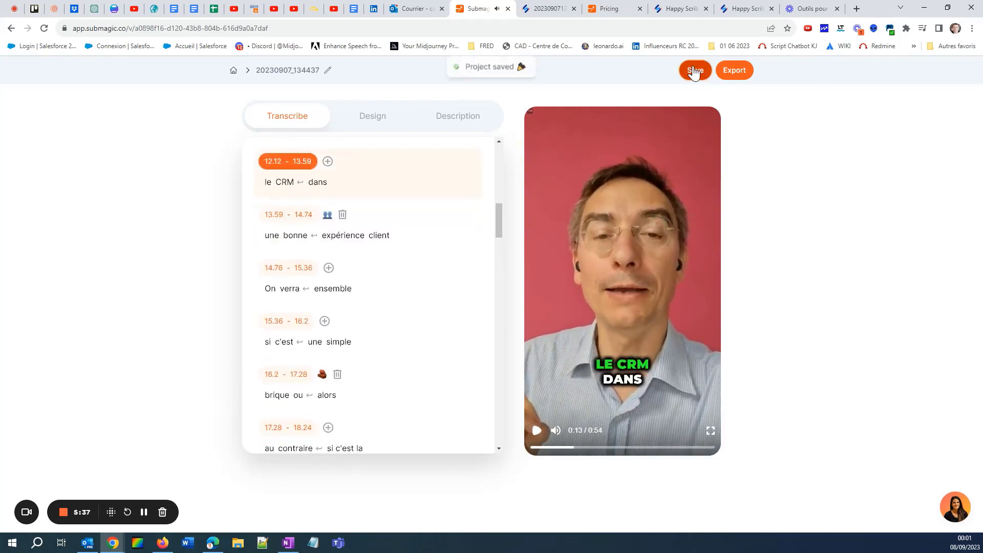
left_click(735, 72)
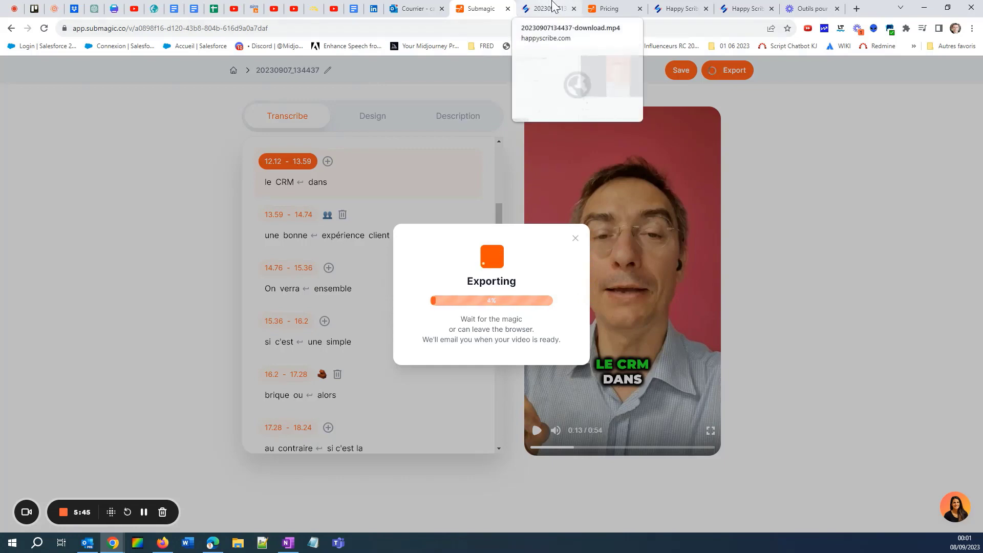
Switch to the video's subtitle file in Happy Scribe and rename it as "Treaser Salon Solutions"
left_click(550, 9)
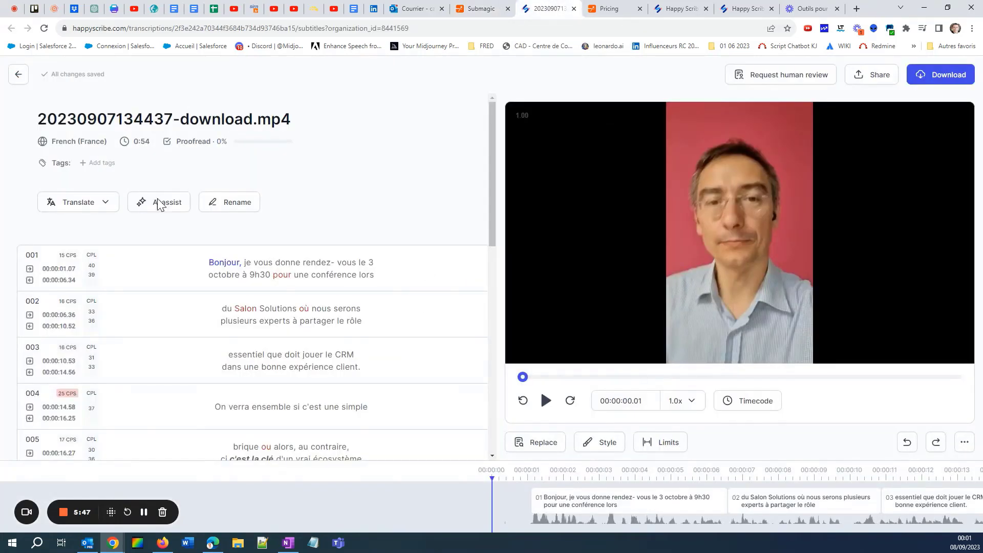
left_click(232, 205)
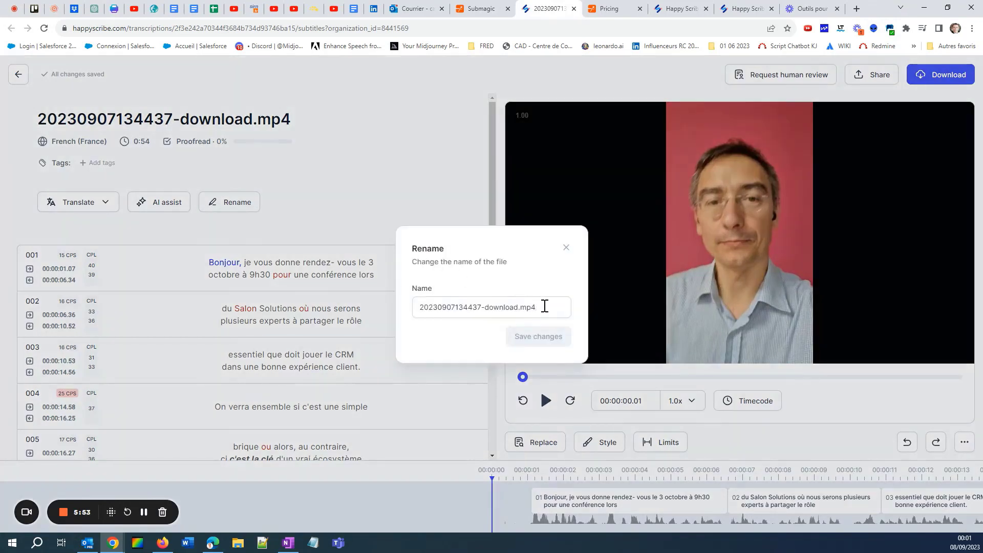
left_click_drag(542, 308, 342, 278)
type("Treaser")
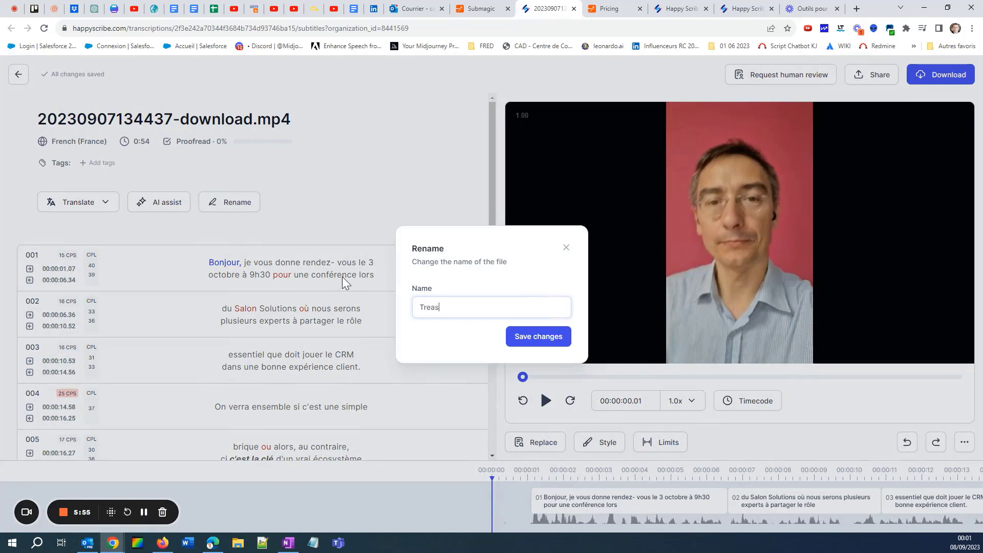
key("BackSpace")
key("BackSpace")
key("BackSpace")
type("ser Salon Sal")
key("BackSpace")
key("BackSpace")
type("olutions")
left_click(554, 339)
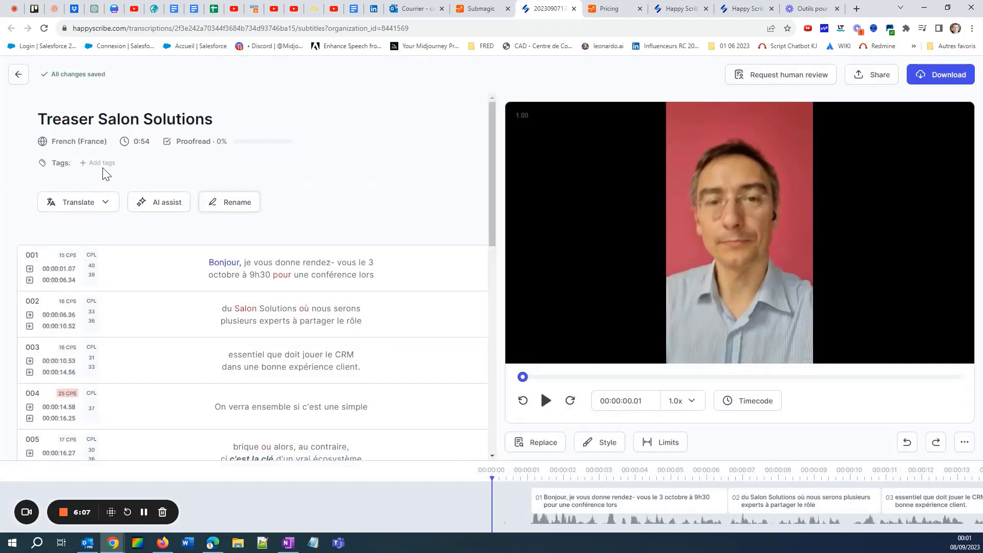
Examine the file translation options and their language choices, and leave them without translating
left_click(105, 203)
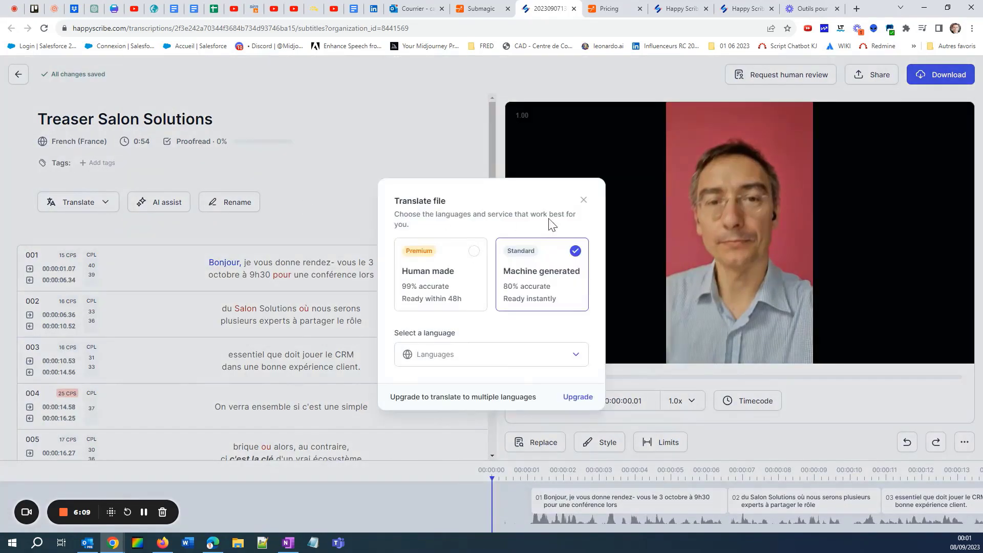
left_click(576, 357)
left_click(583, 200)
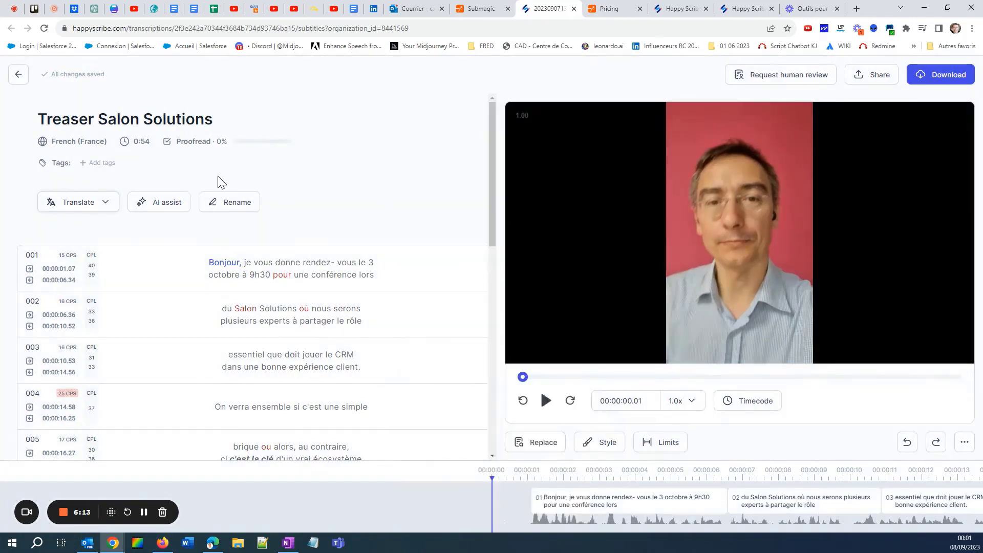
Replace "lors" with "au" at the end of subtitle 001 and delete the leading "du" from subtitle 002
left_click(256, 268)
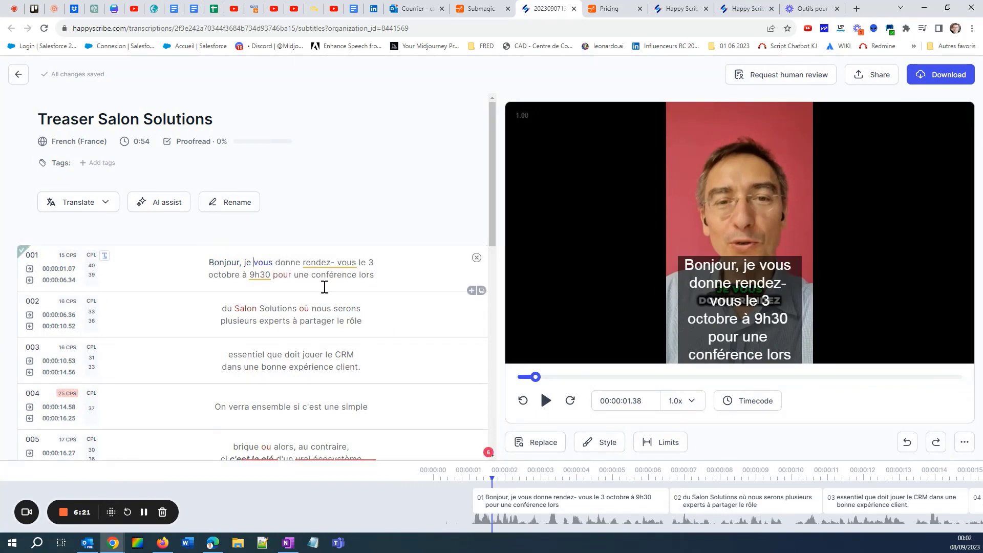
double_click(368, 276)
type("au")
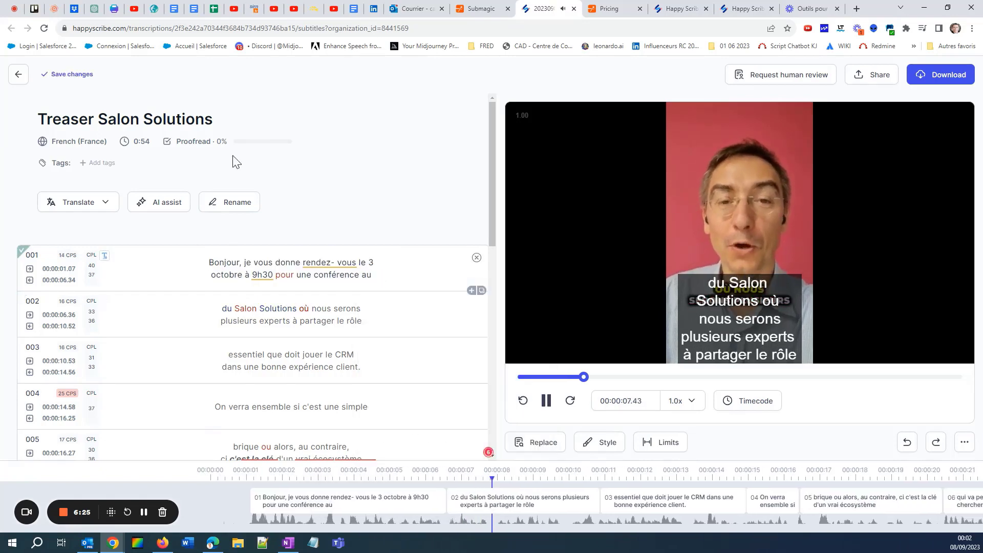
double_click(226, 309)
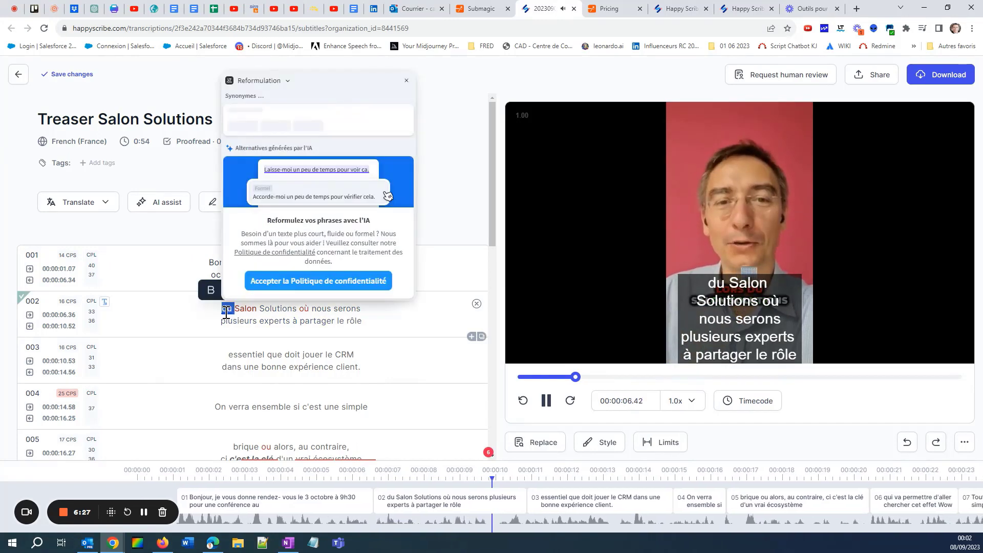
key("BackSpace")
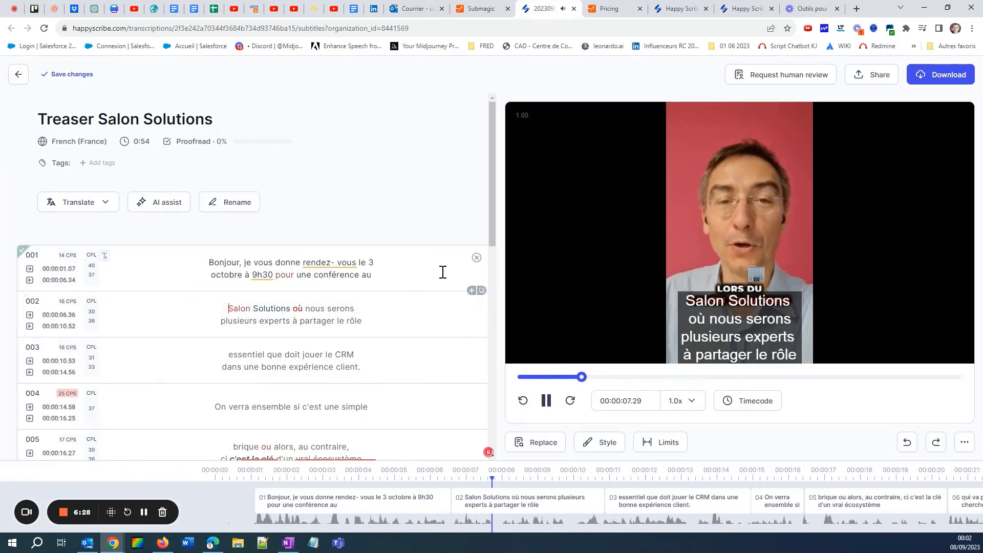
left_click(547, 401)
Proofread subtitles 003 to 008 and correct the spelling of the speaker's surname in subtitle 009
scroll(336, 304, "down", 2)
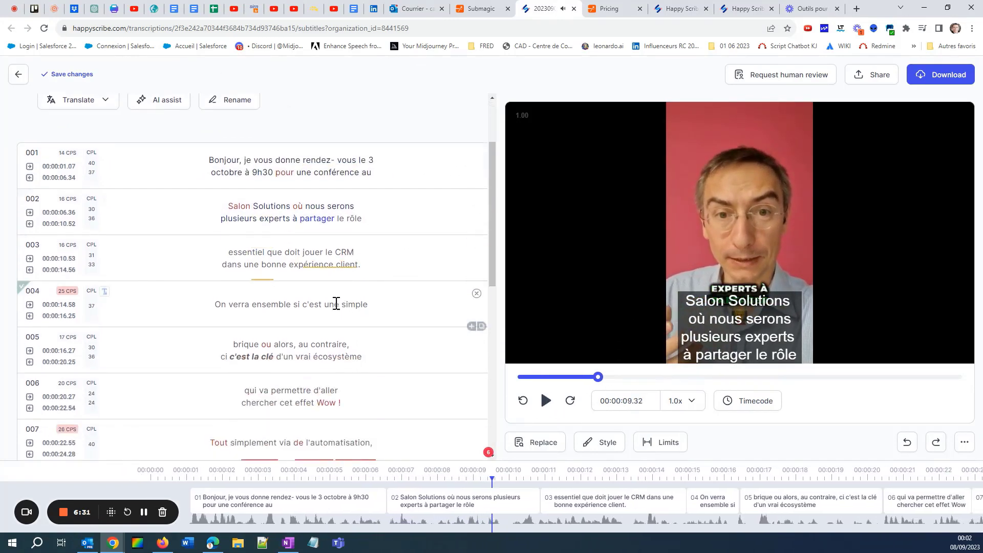
scroll(279, 259, "down", 1)
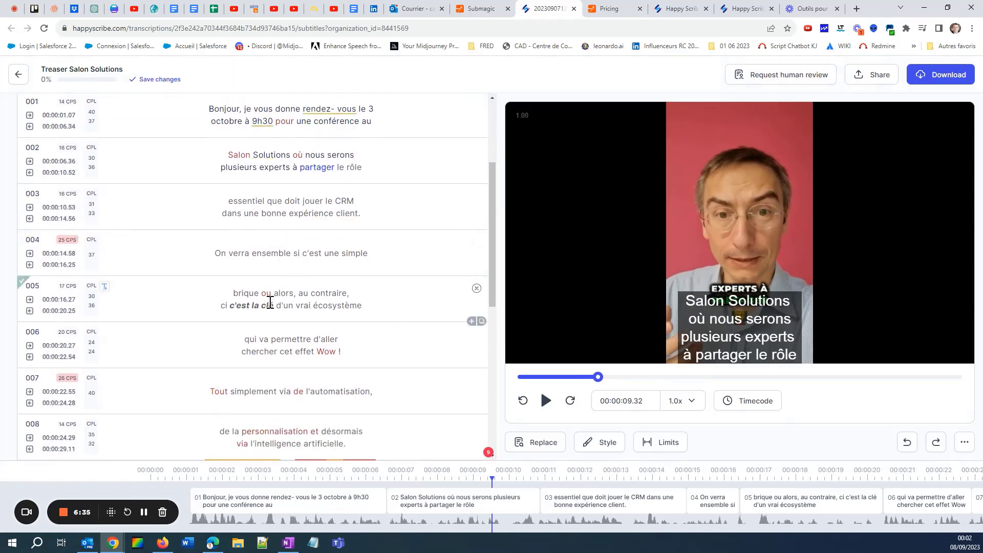
scroll(276, 297, "down", 1)
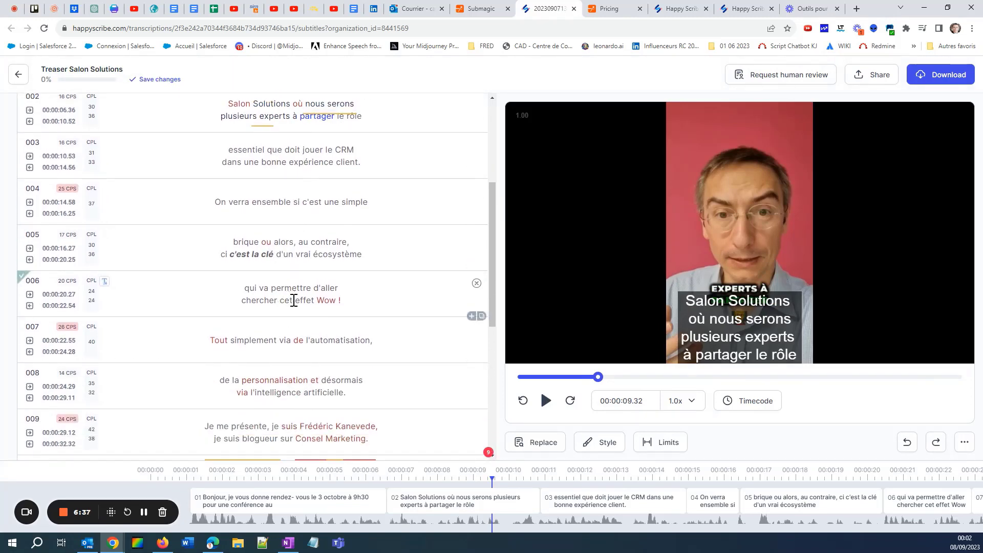
scroll(295, 297, "down", 1)
left_click(322, 249)
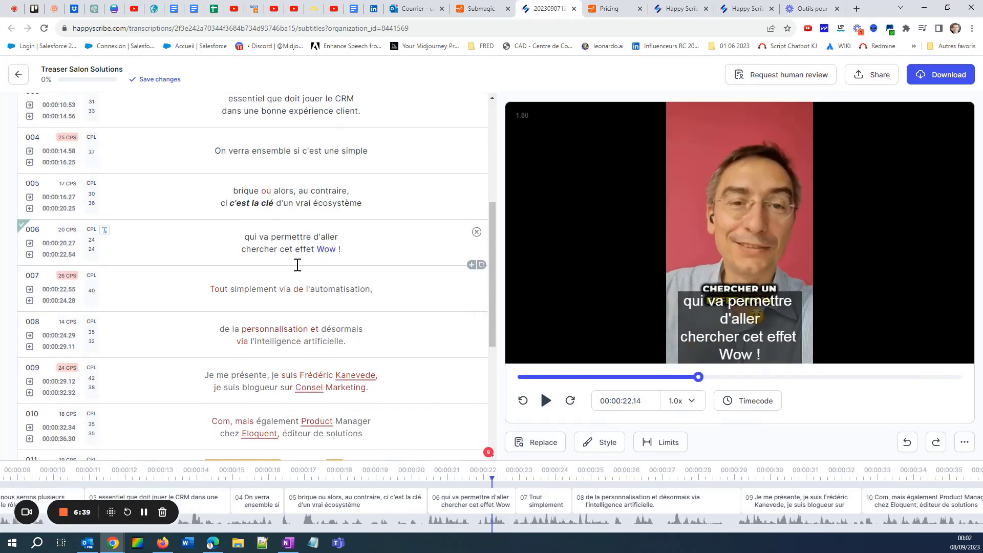
scroll(244, 280, "down", 1)
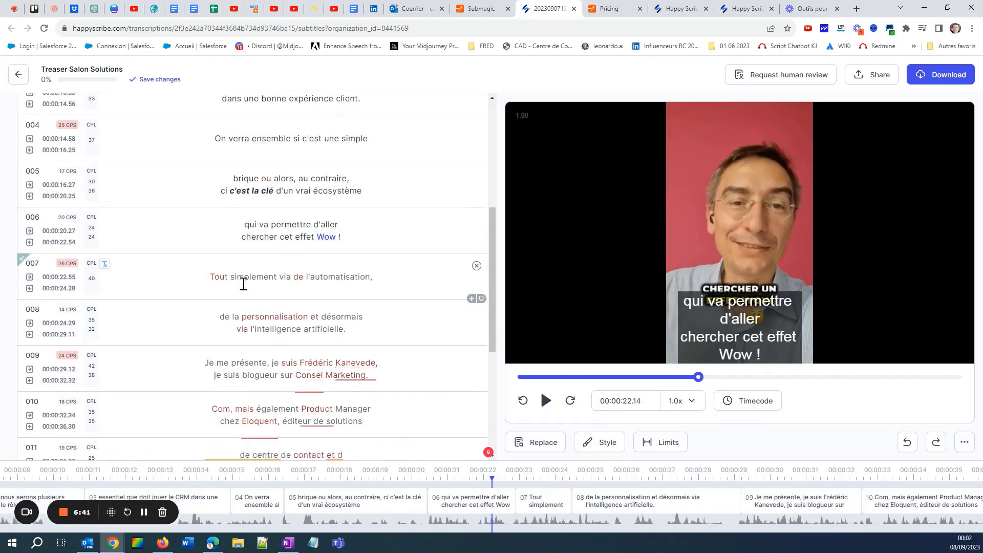
scroll(244, 281, "down", 1)
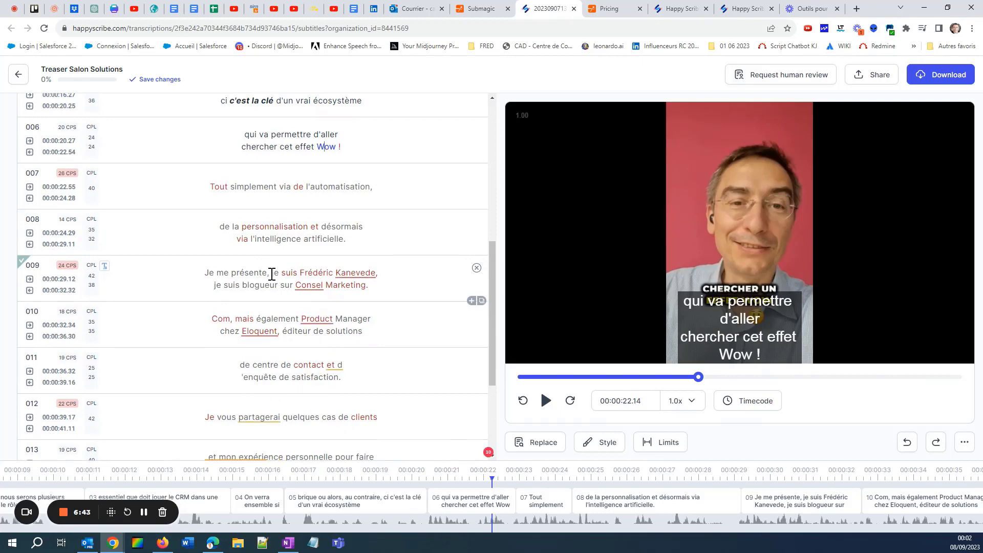
double_click(364, 275)
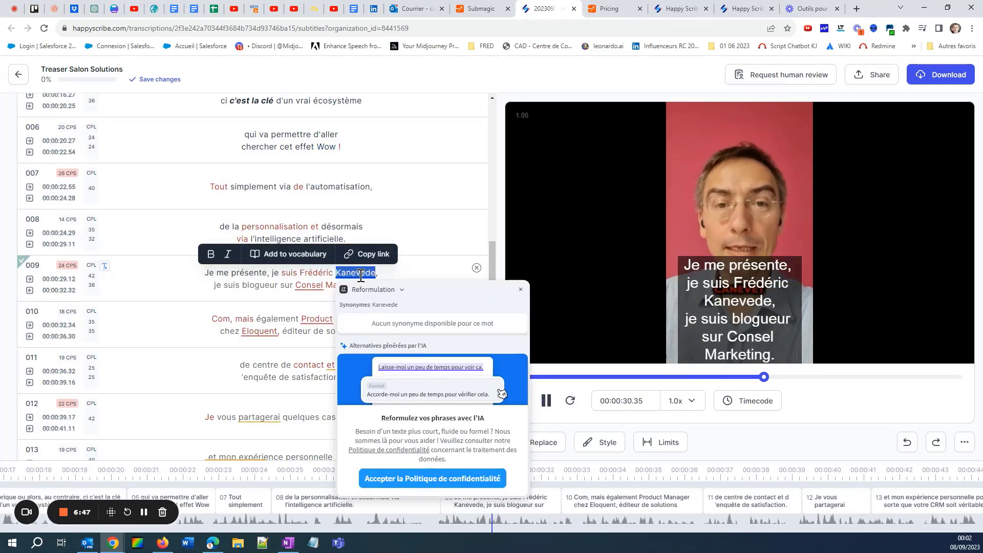
type("Canevet")
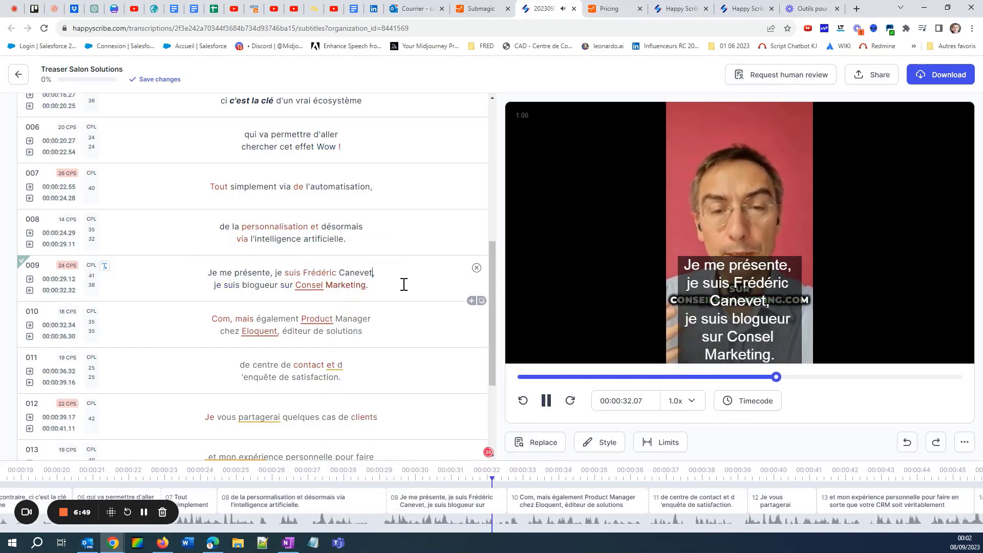
Rewrite the blog name in subtitle 009 as "ConseilsMarketing.com" and delete the leading "Com," from subtitle 010
left_click(327, 285)
key("BackSpace")
type("ils")
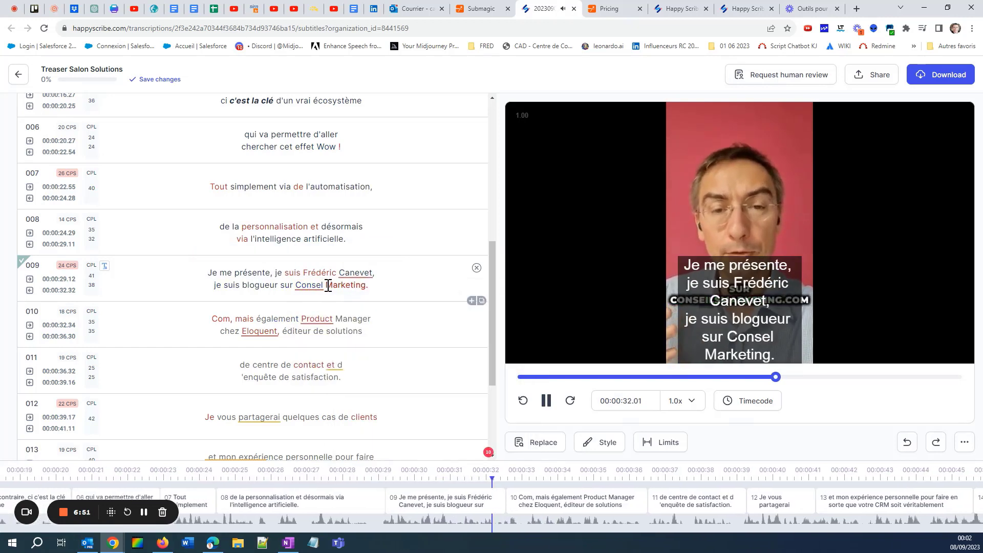
key("Delete")
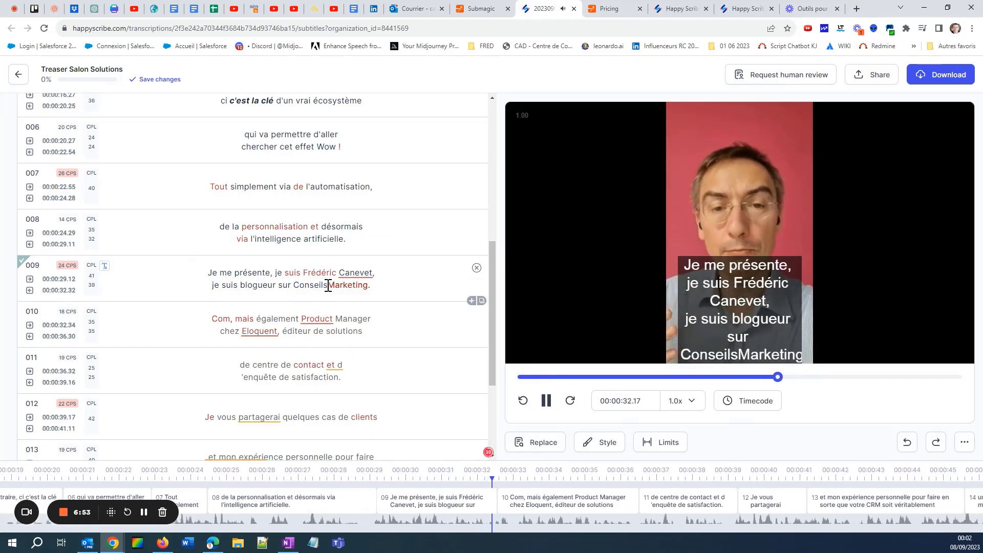
left_click(544, 402)
left_click(369, 285)
type(".com")
left_click(224, 319)
key("Delete")
key("Delete")
key("Delete")
key("Delete")
key("Delete")
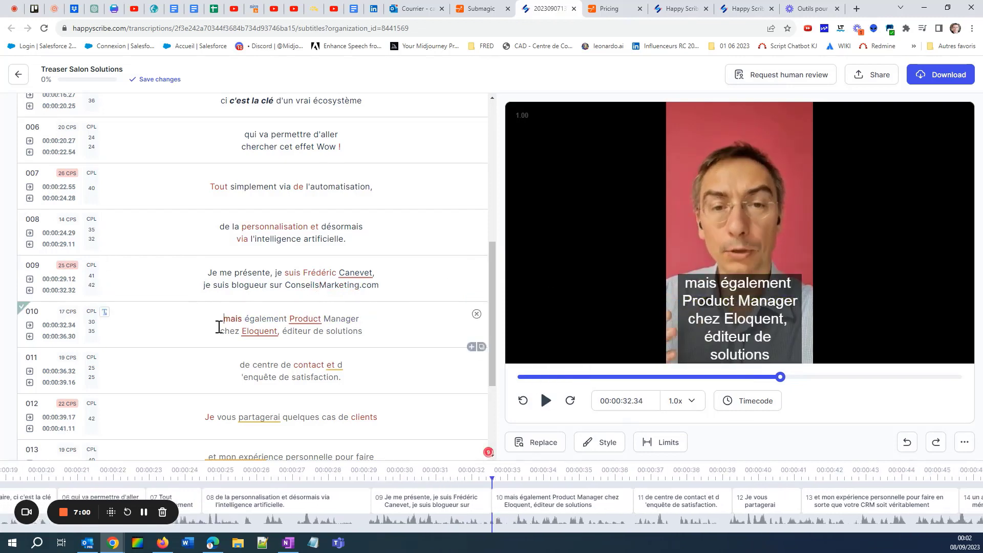
Correct the company name to "Eloquant" in subtitle 010 and rejoin the split word as "d'enquête" on the second line of subtitle 011
double_click(259, 332)
type("Eloquant")
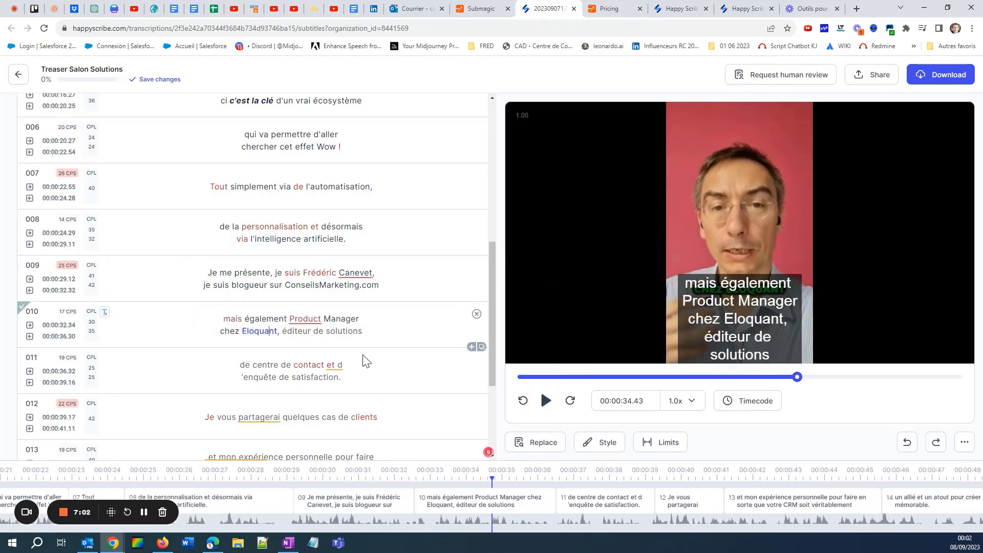
left_click(357, 363)
key("BackSpace")
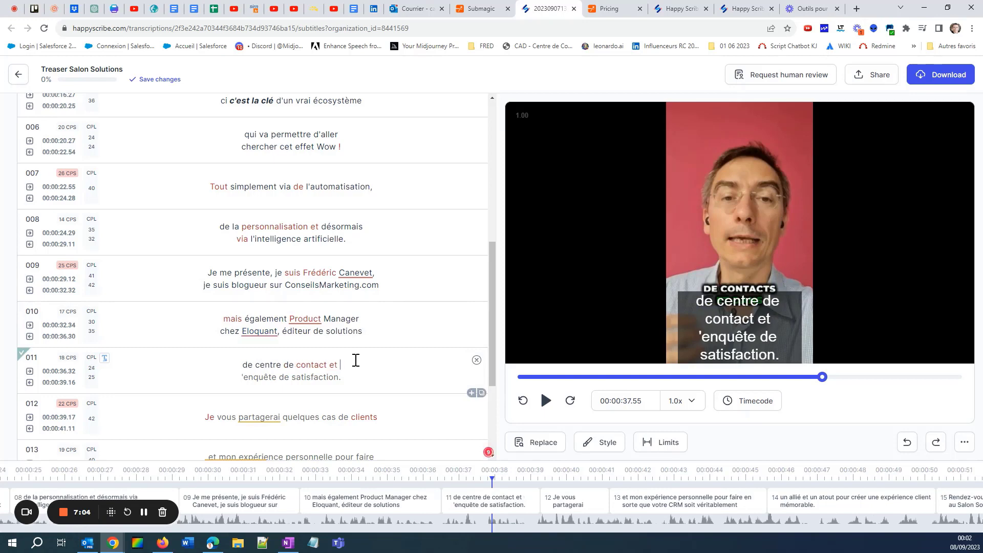
type("de")
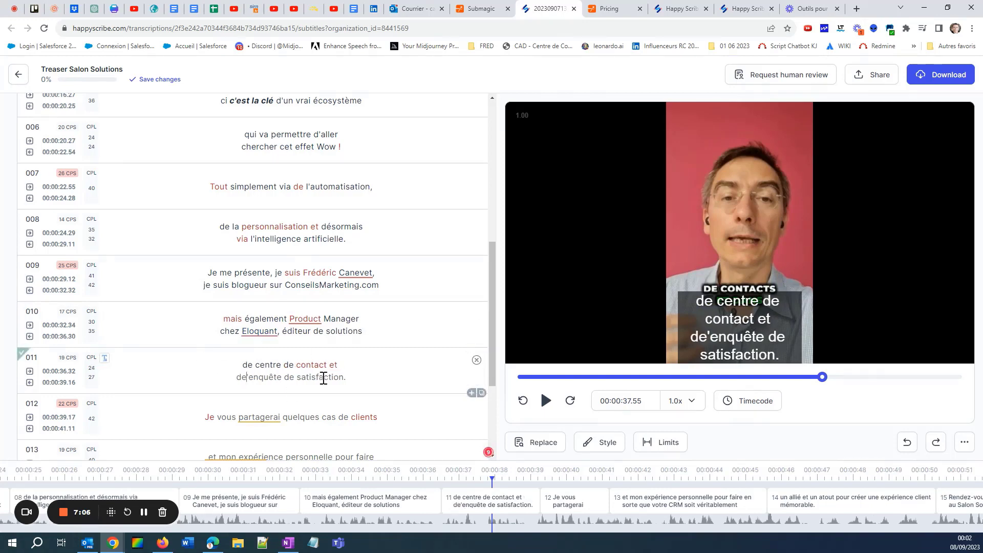
key("BackSpace")
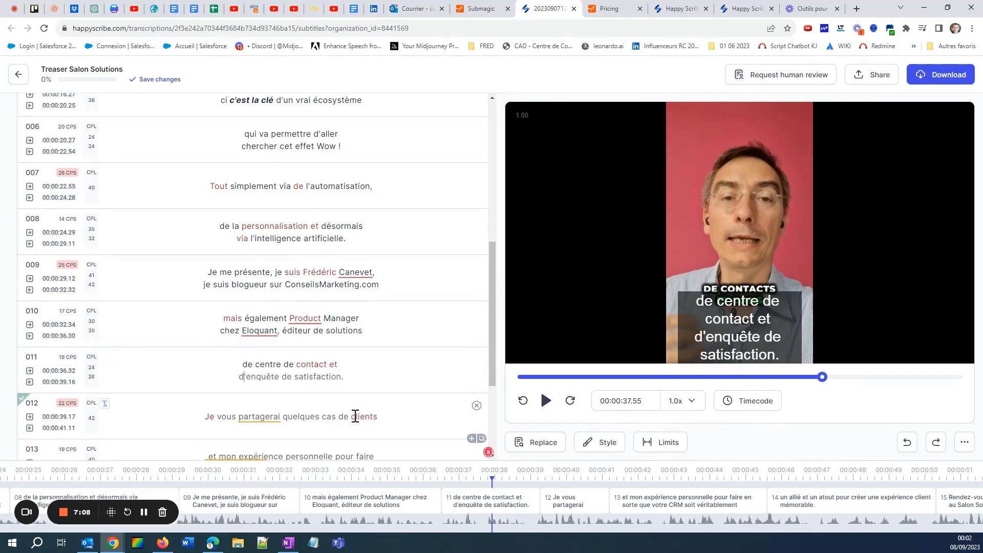
Set the playback speed to 1.8x and play a passage from the "brique ou alors, au contraire" subtitle
left_click_drag(494, 354, 479, 422)
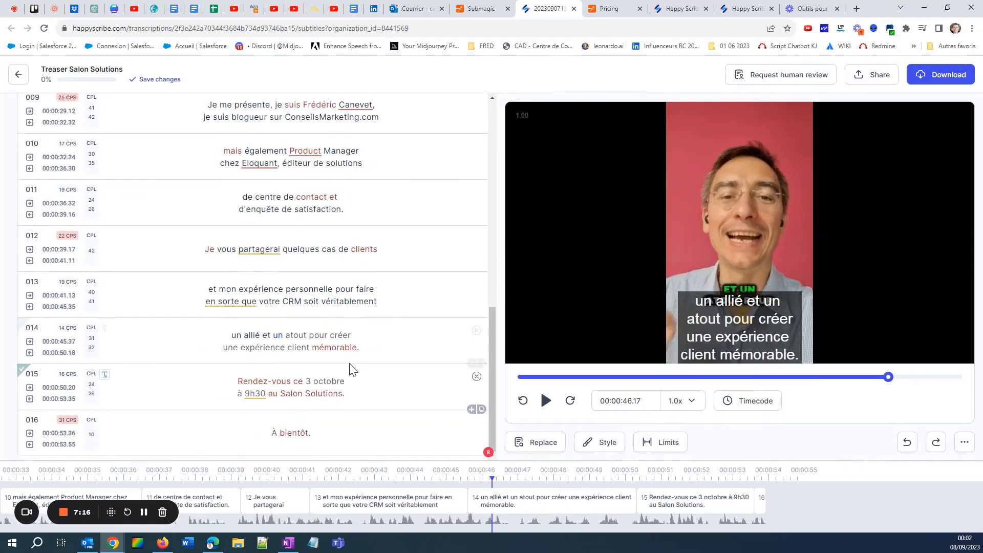
scroll(351, 363, "up", 5)
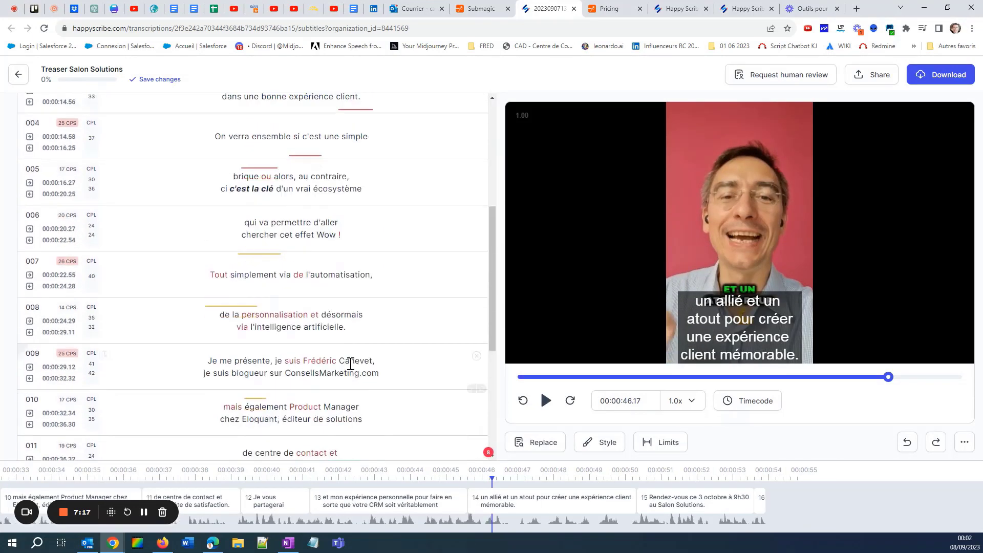
scroll(351, 363, "up", 5)
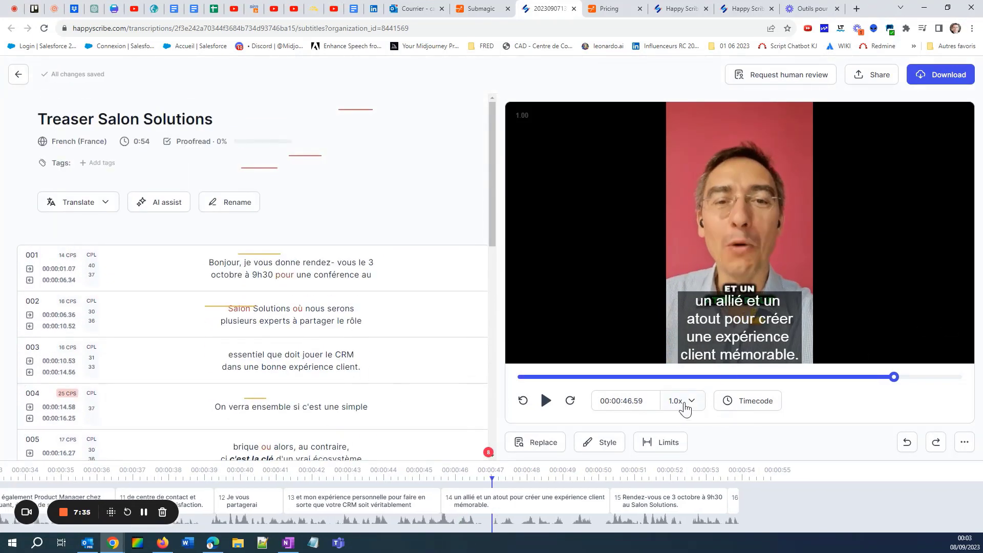
left_click(686, 405)
left_click(671, 320)
left_click(547, 401)
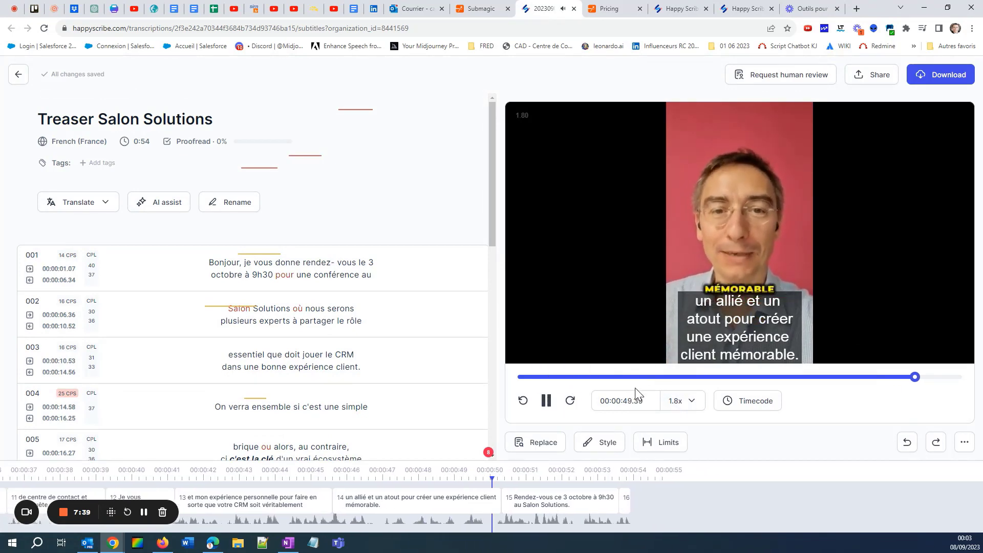
left_click(645, 377)
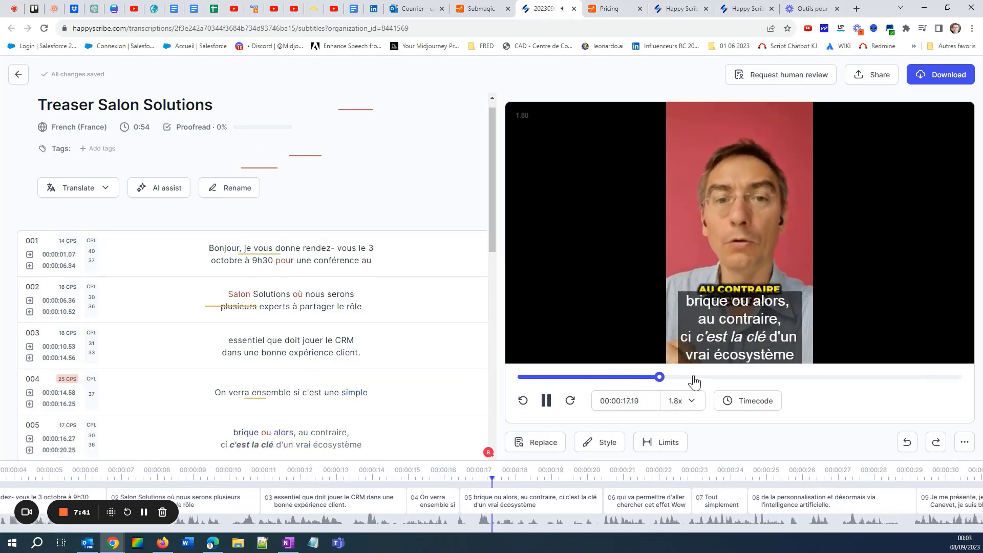
left_click(547, 401)
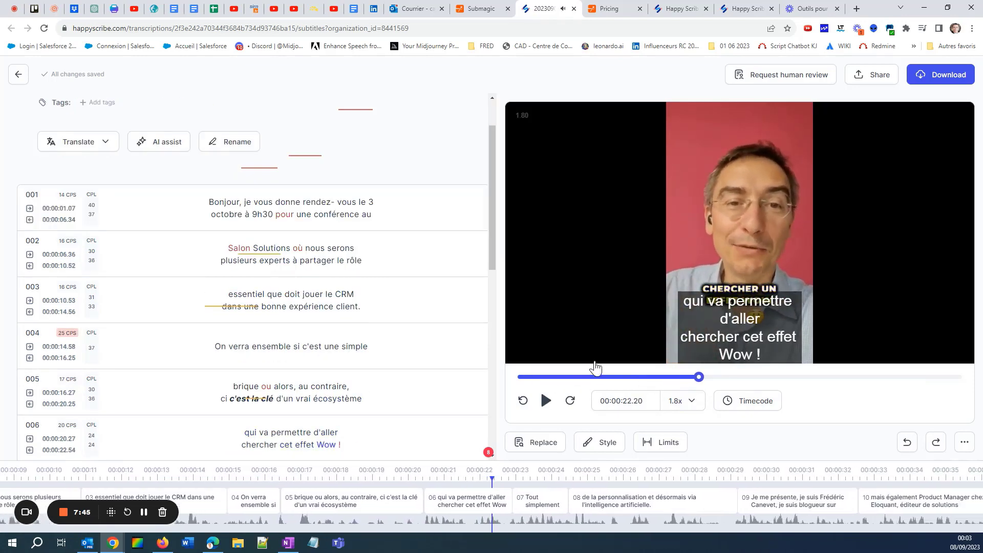
Examine the file's sharing options for collaborators and link access, and leave them without inviting anyone
left_click(859, 77)
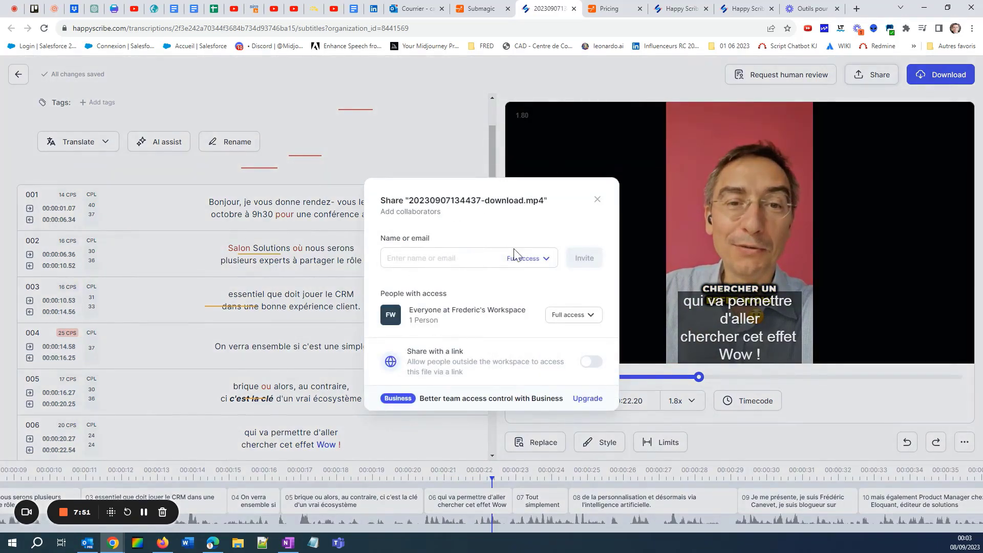
left_click(597, 201)
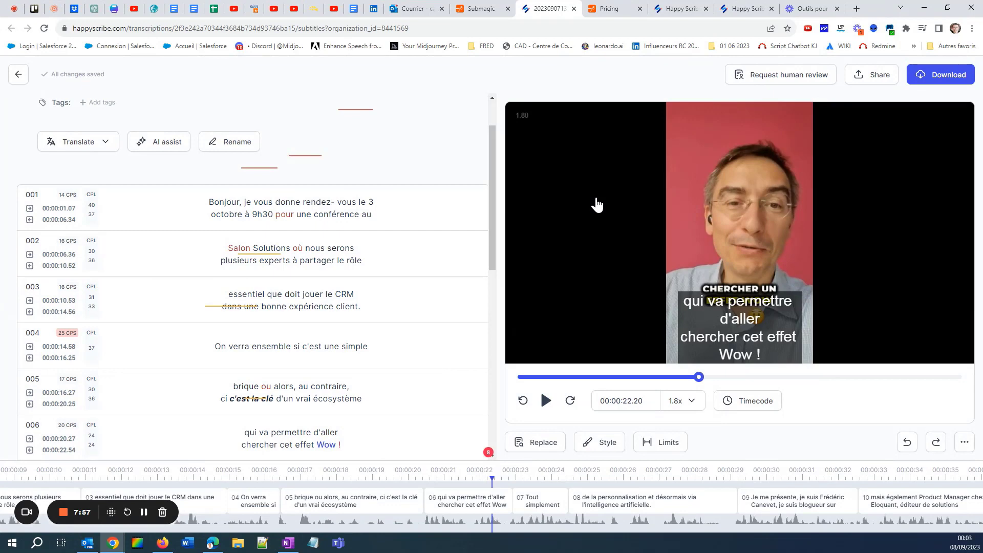
Find "solutions" in the subtitles with only full-word matching enabled and capitalization preservation off, and jump to the first match
left_click(534, 443)
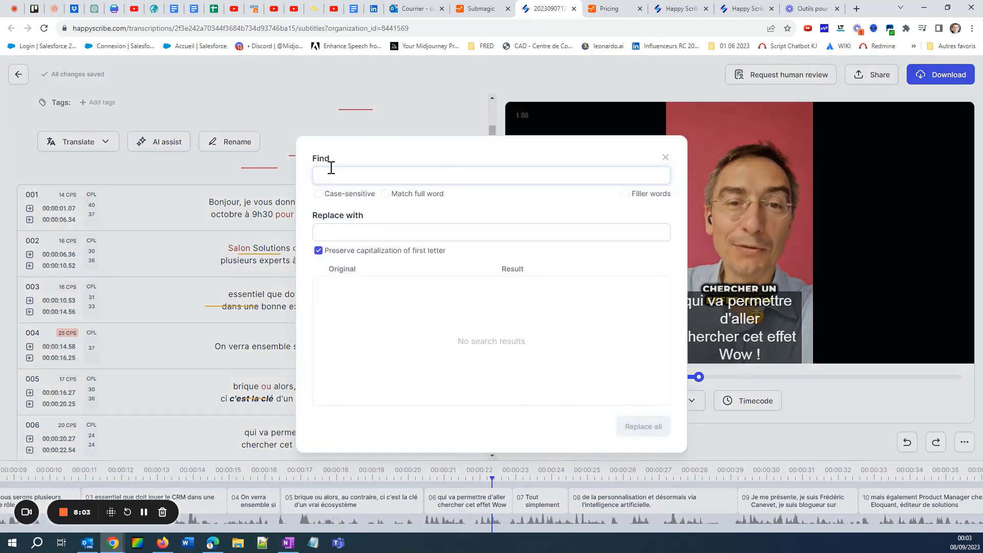
left_click(318, 193)
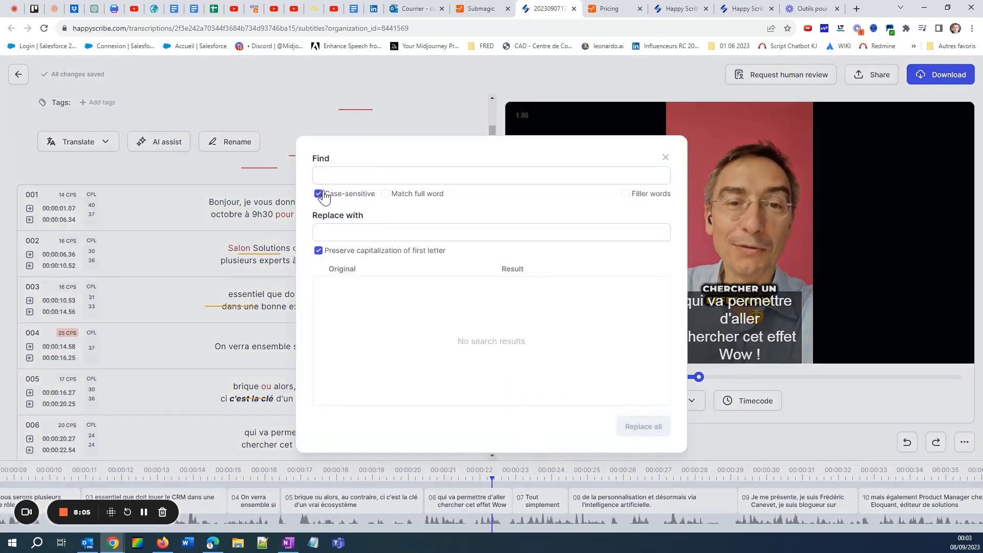
left_click(385, 194)
left_click(340, 174)
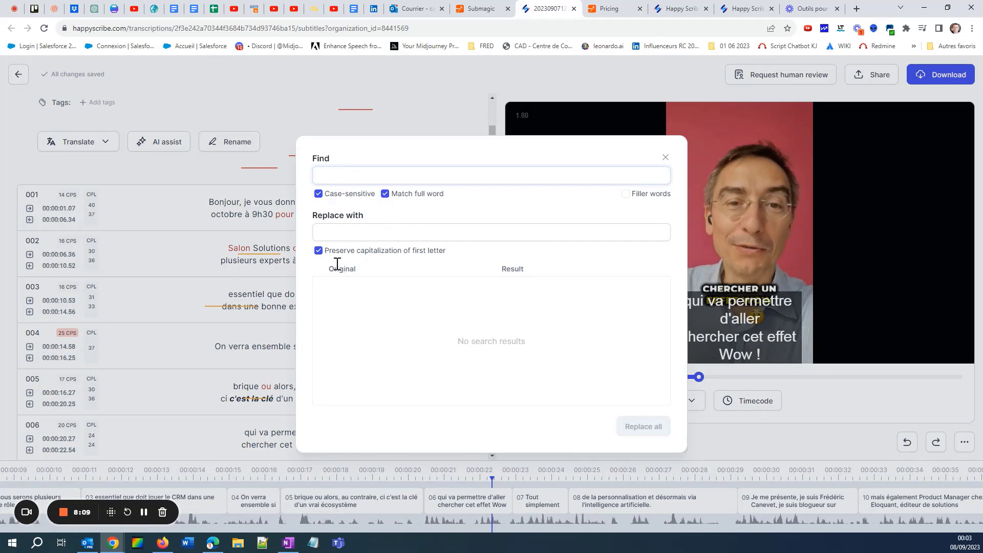
left_click(318, 250)
left_click(318, 193)
left_click(335, 177)
type("ons")
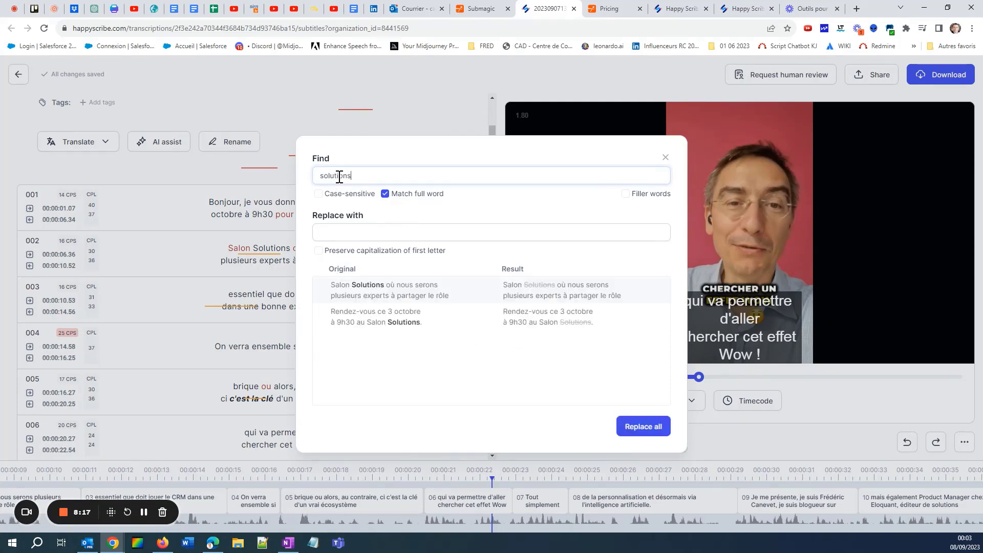
left_click(397, 287)
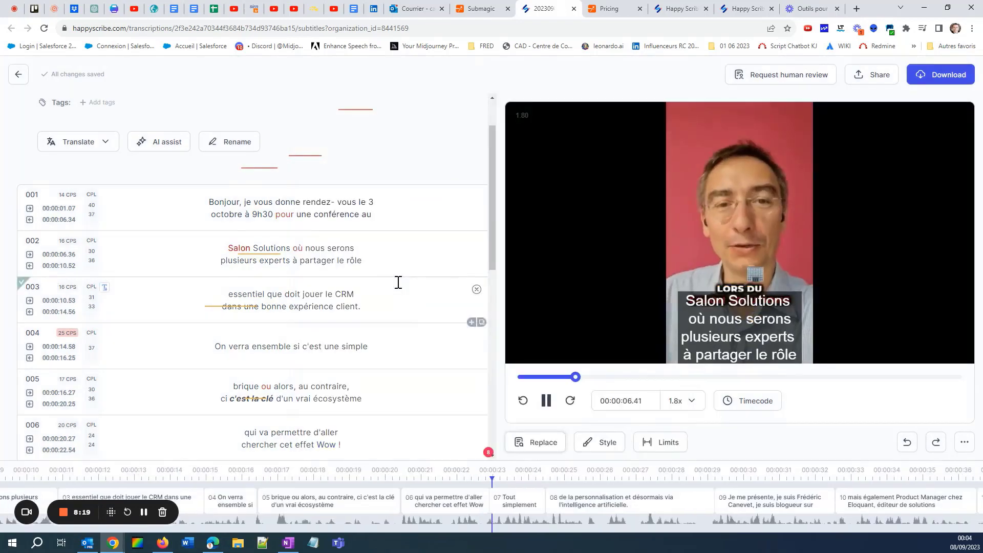
Replace every full-word match of "solutions" in the subtitles with the capitalized "Solutions"
left_click(536, 442)
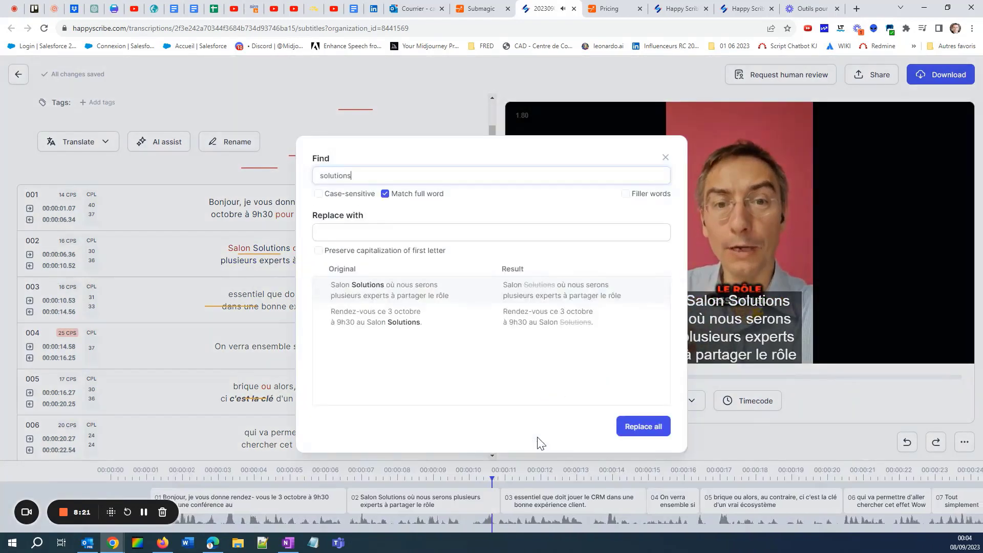
left_click(377, 231)
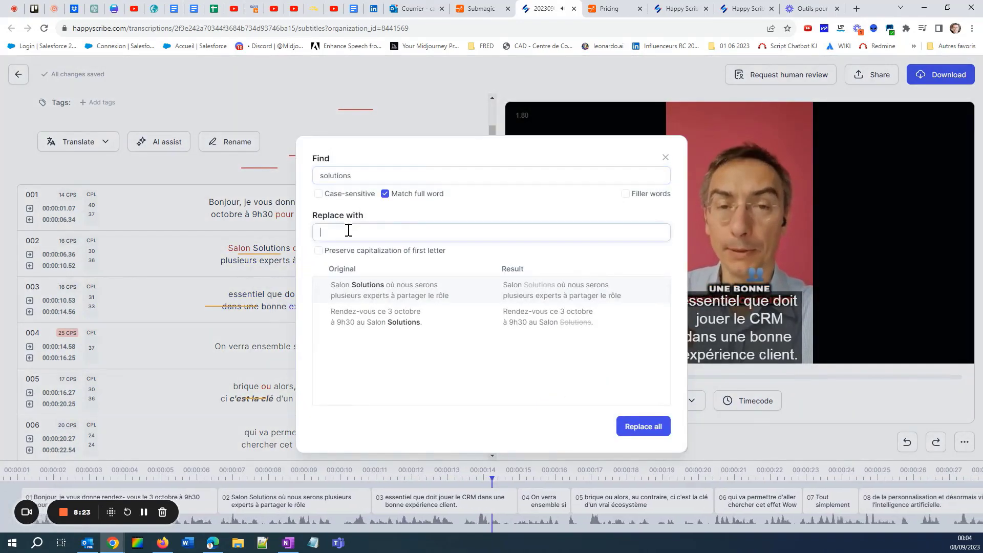
left_click_drag(352, 175, 307, 175)
key("ctrl+c")
left_click(373, 229)
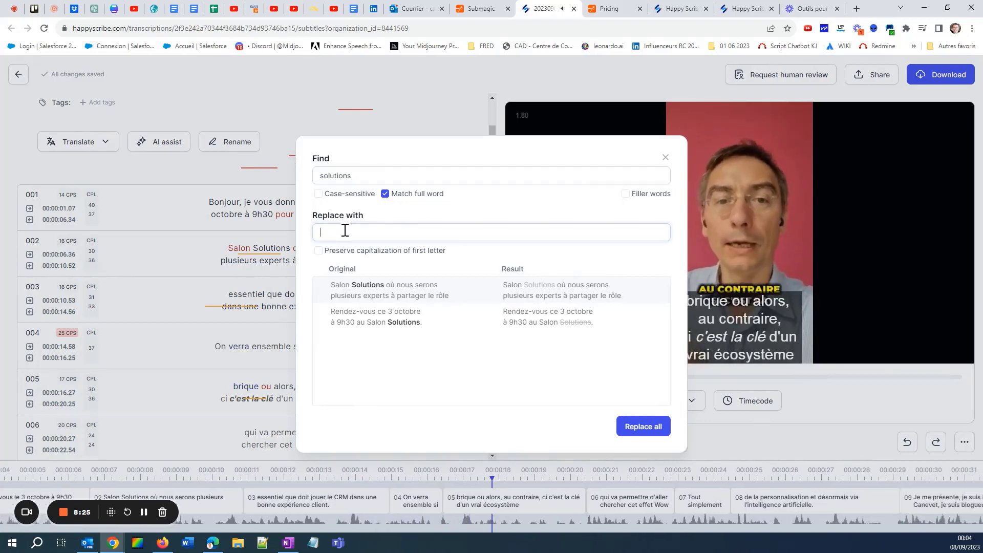
key("ctrl+v")
left_click(324, 232)
key("BackSpace")
type("S")
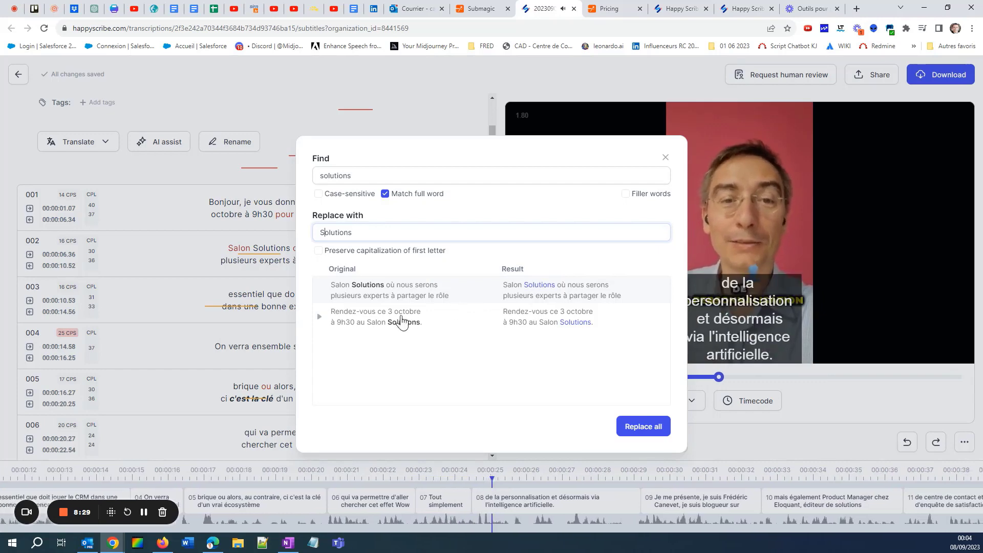
left_click(643, 427)
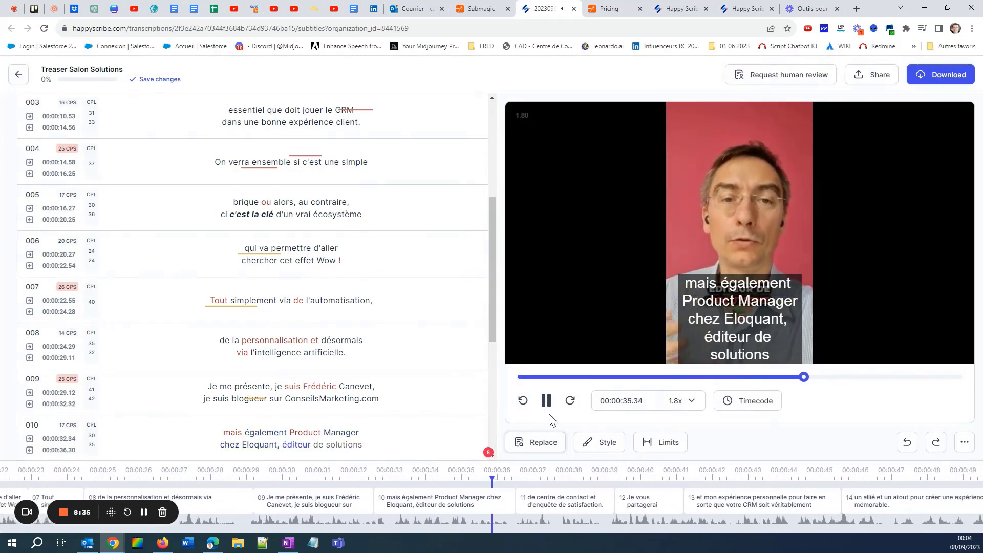
Pause the playback, examine the additional preferences and history options, and review the subtitle list through to its end
left_click(546, 400)
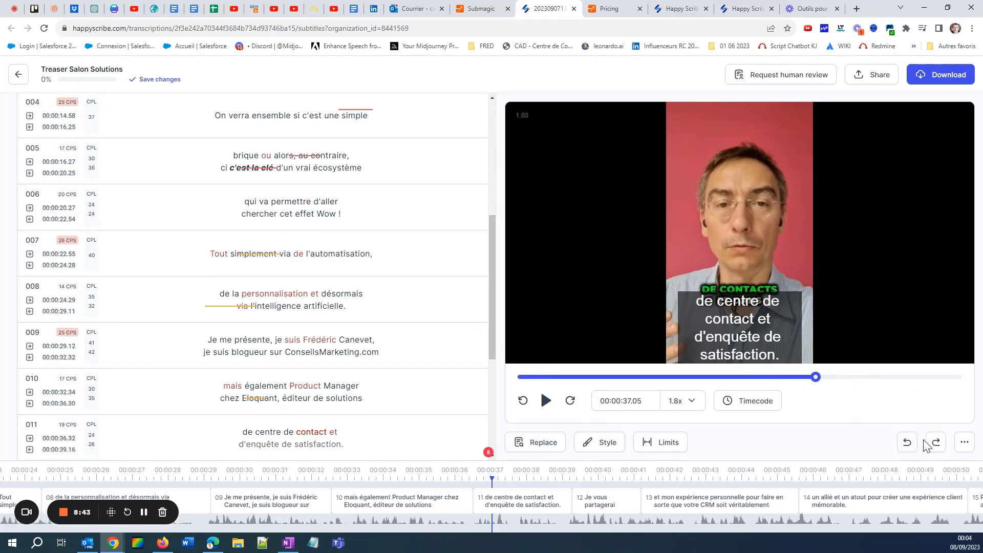
left_click(965, 444)
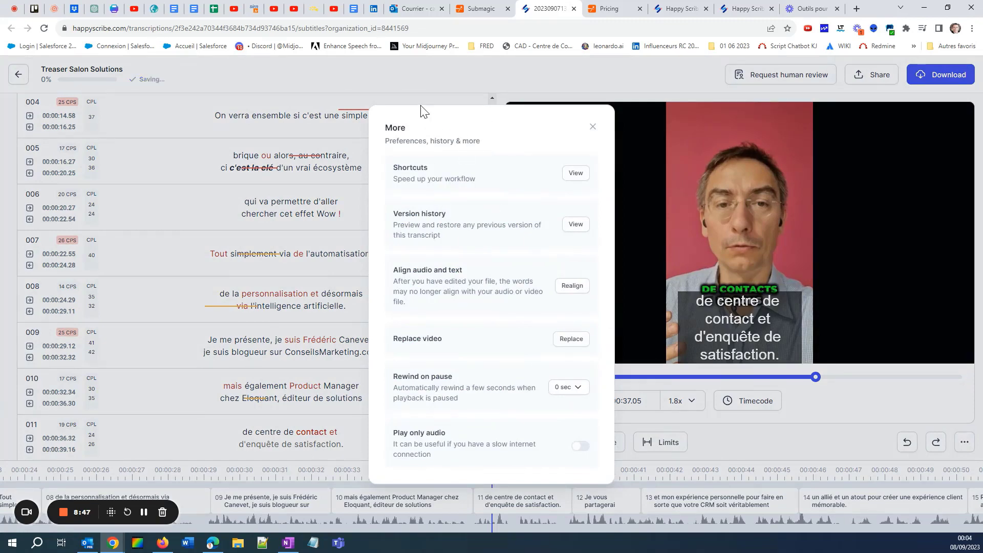
left_click(593, 128)
scroll(483, 342, "down", 3)
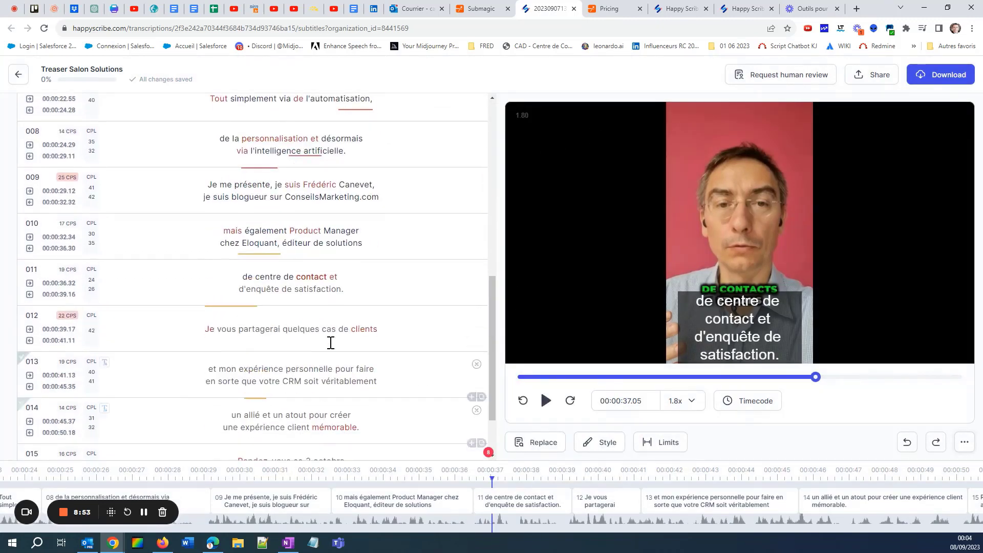
scroll(331, 342, "down", 2)
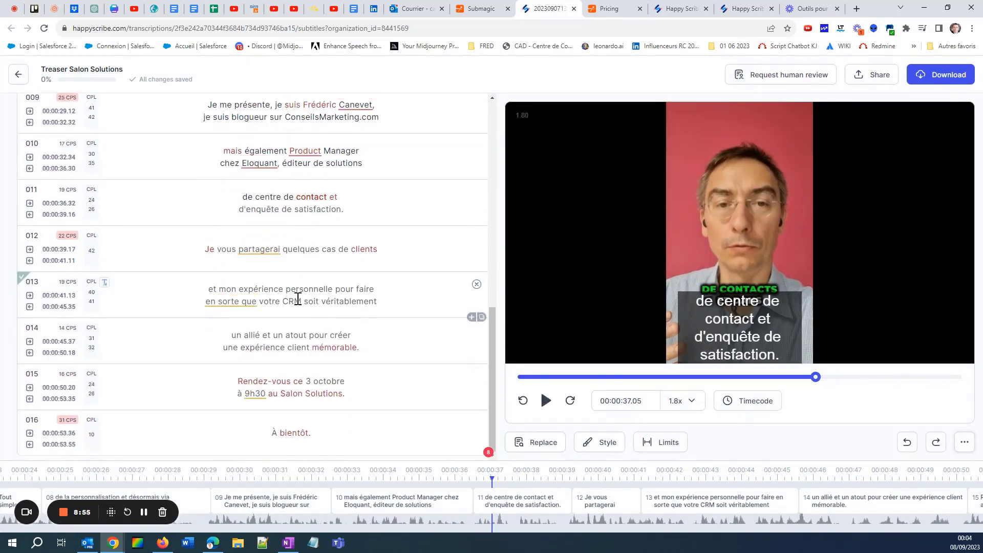
scroll(297, 299, "up", 12)
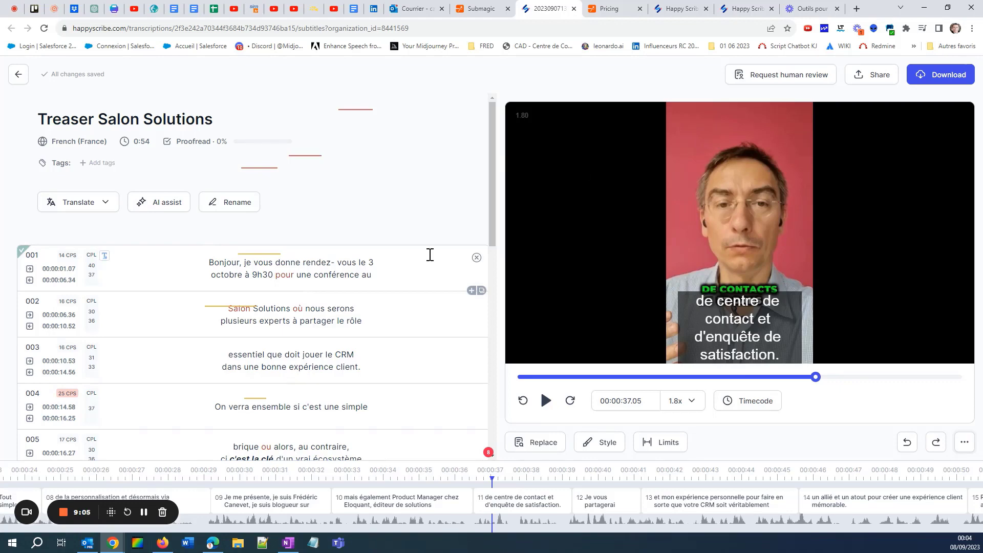
Switch to Submagic, download the exported video, and dismiss the export dialog
left_click(479, 8)
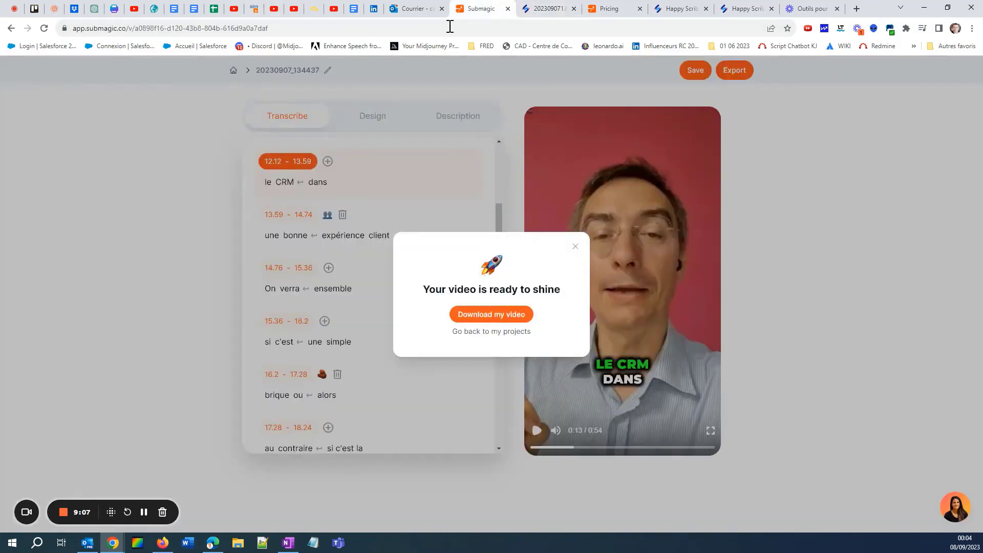
left_click(499, 314)
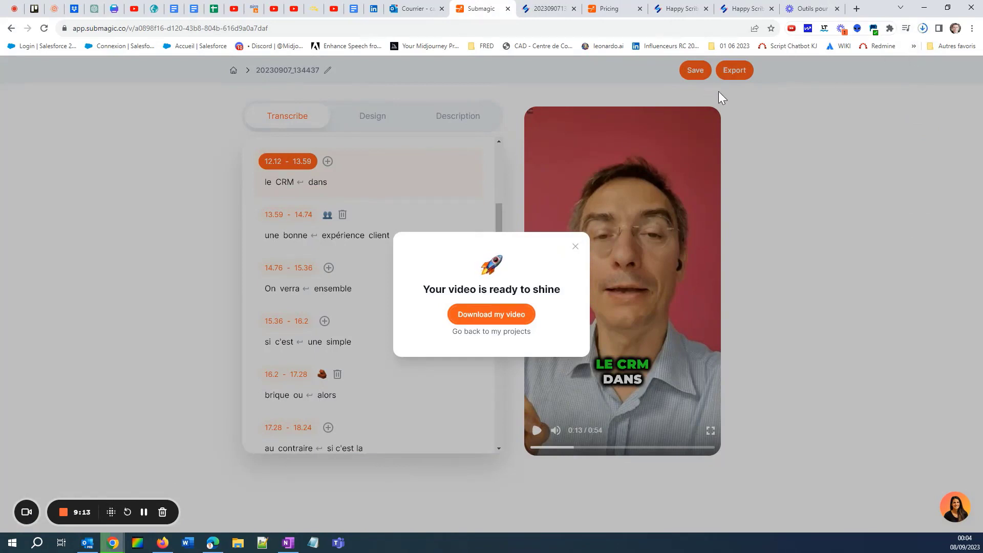
left_click(575, 247)
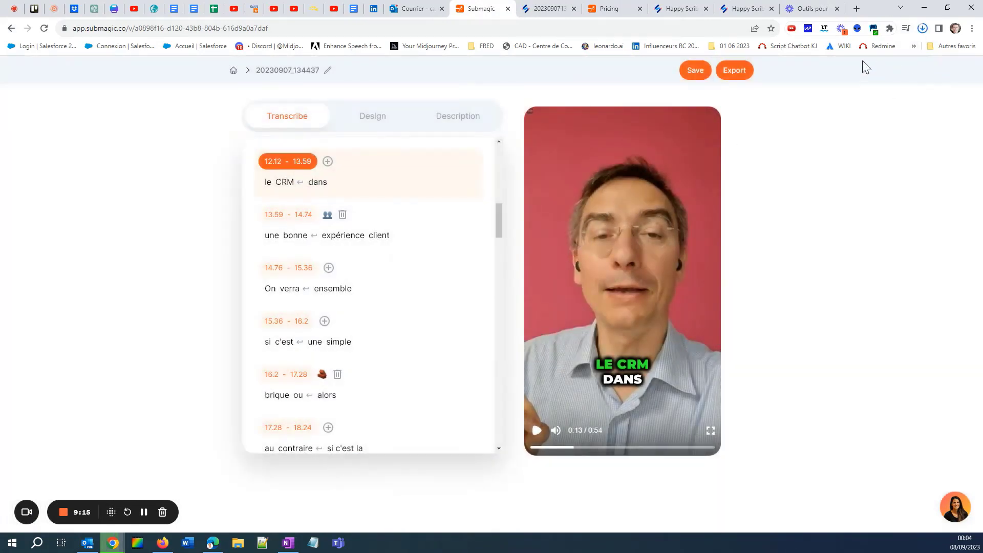
left_click(367, 226)
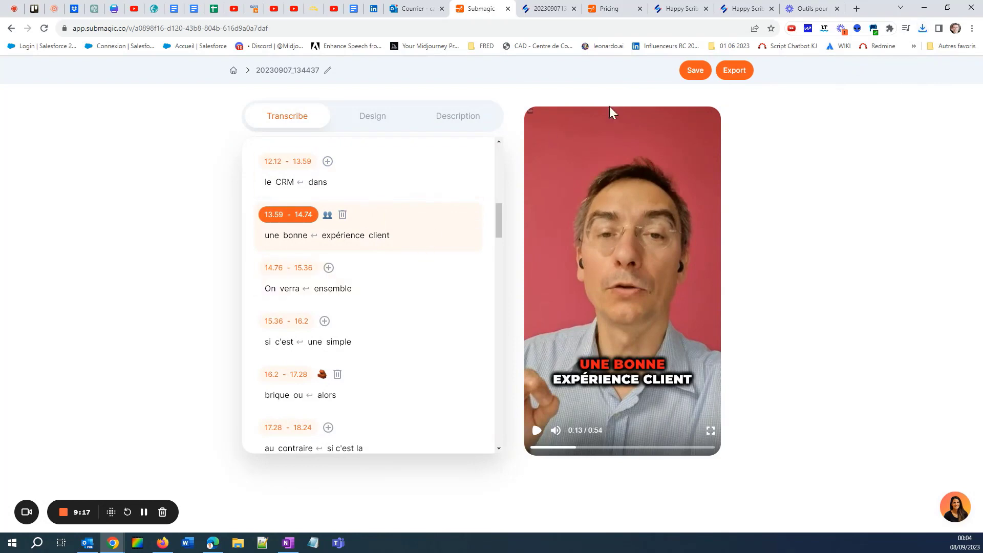
left_click(922, 28)
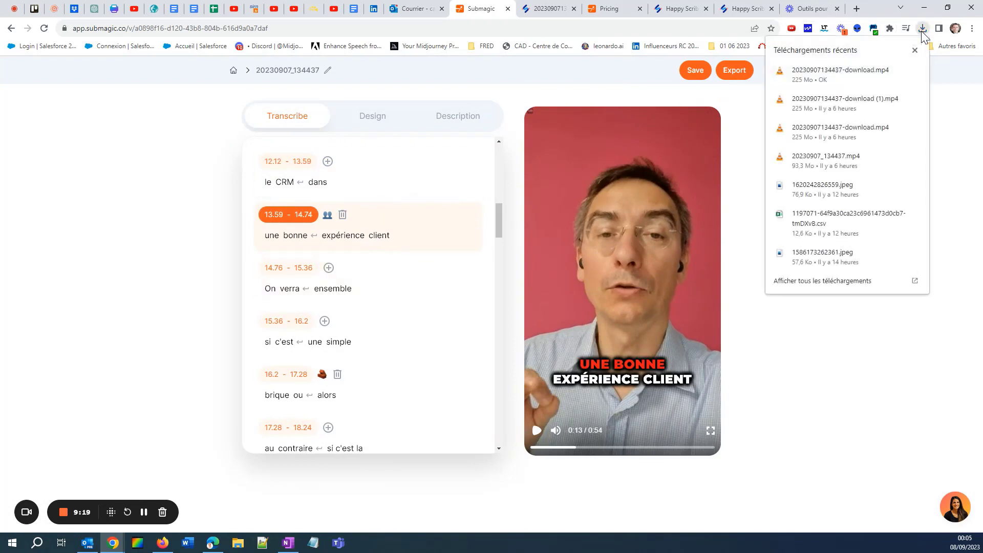
left_click(819, 69)
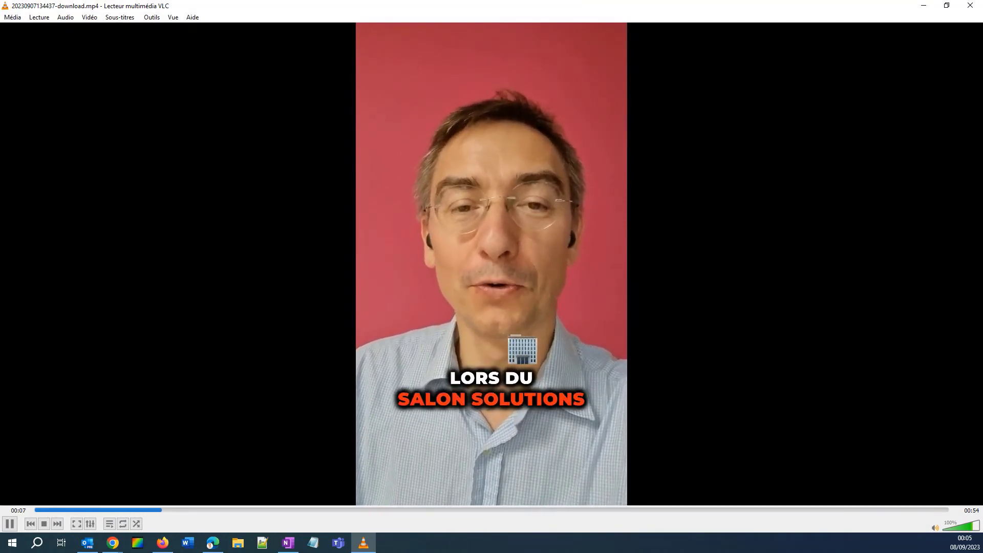
left_click(971, 6)
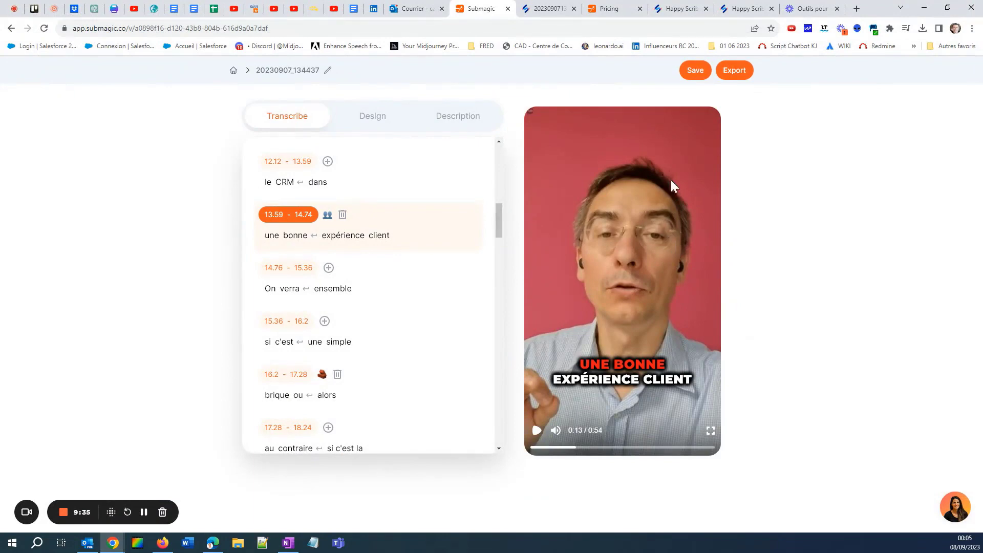
Switch between the Happy Scribe and Submagic editors to compare how each presents the transcript
left_click(551, 7)
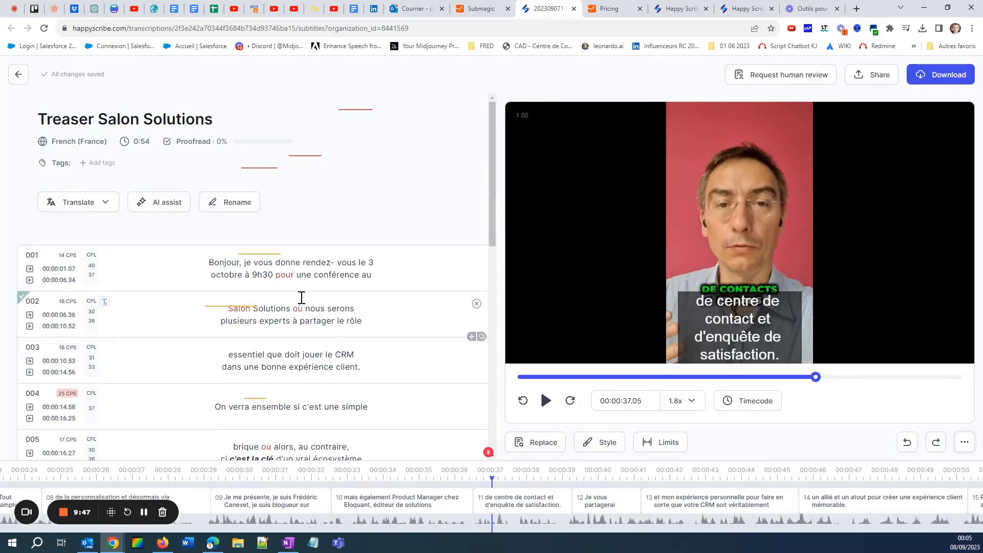
left_click(474, 9)
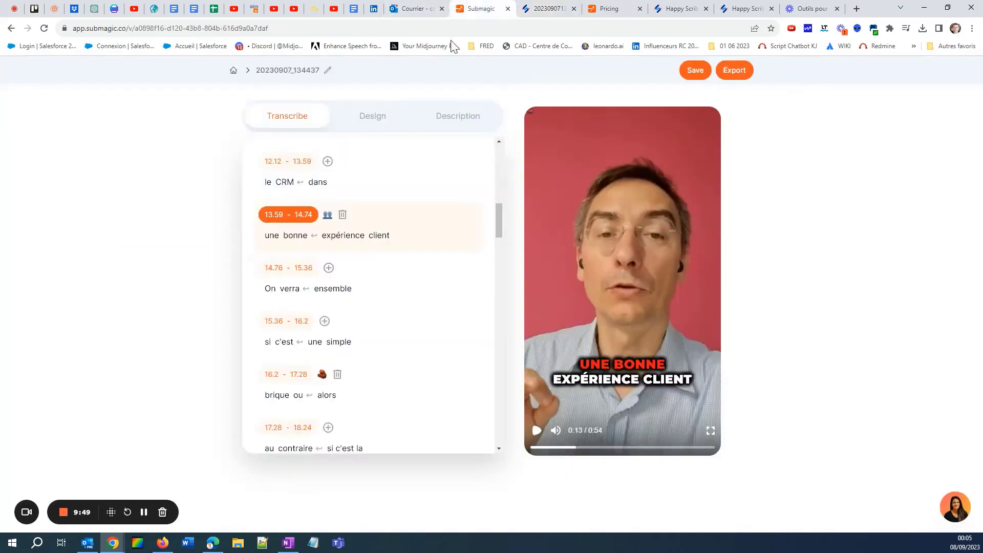
left_click(541, 6)
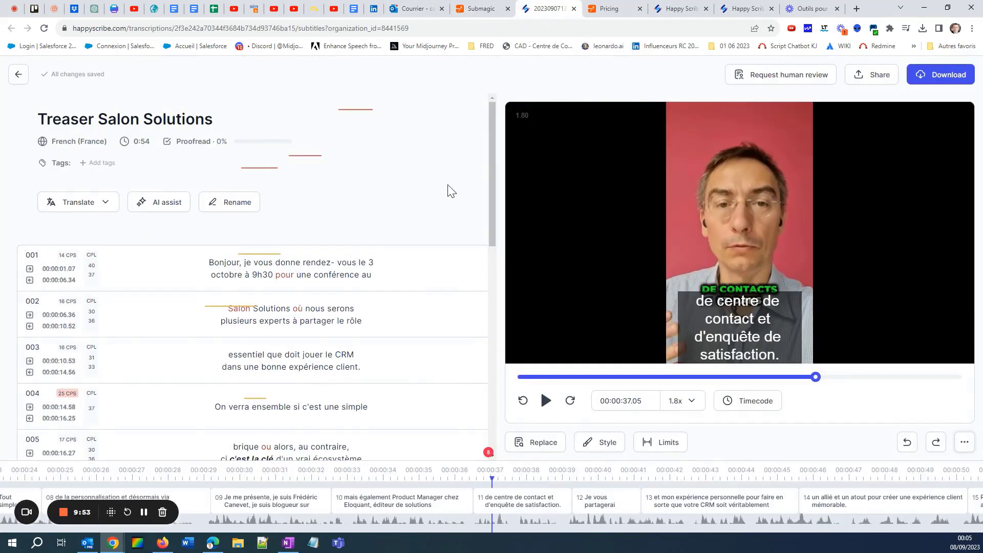
left_click_drag(492, 152, 465, 46)
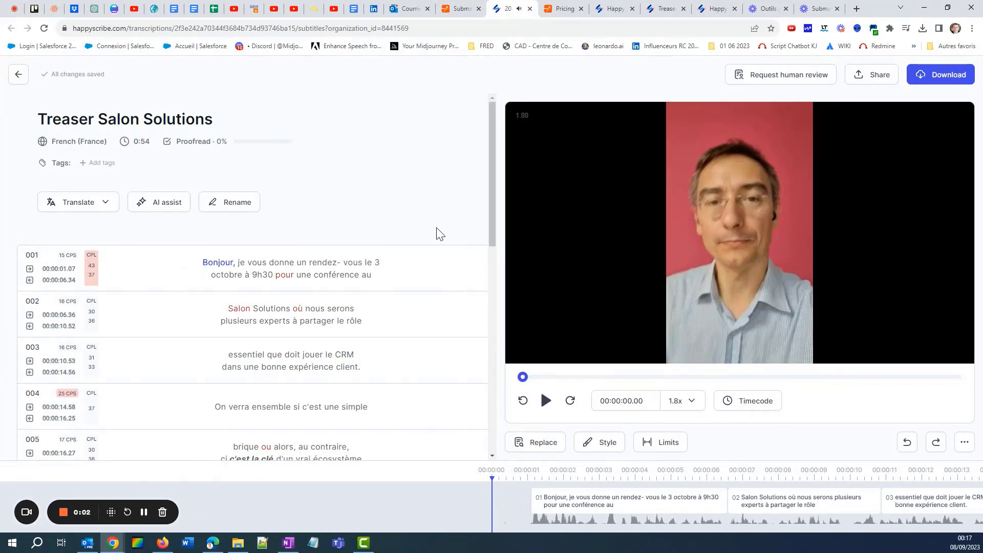
Play the opening of the video in Happy Scribe, pause it, and compare its captions with those in Submagic
left_click(545, 400)
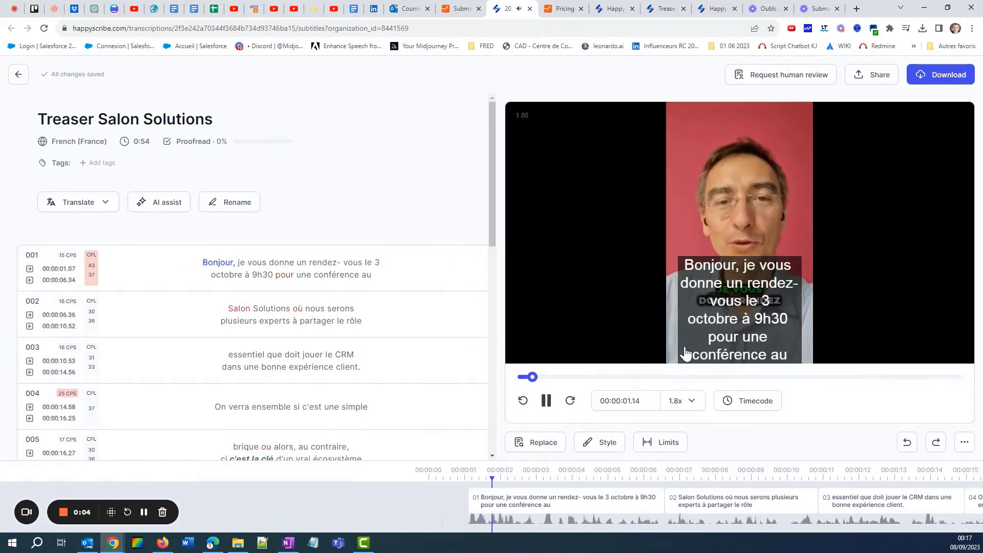
left_click(771, 297)
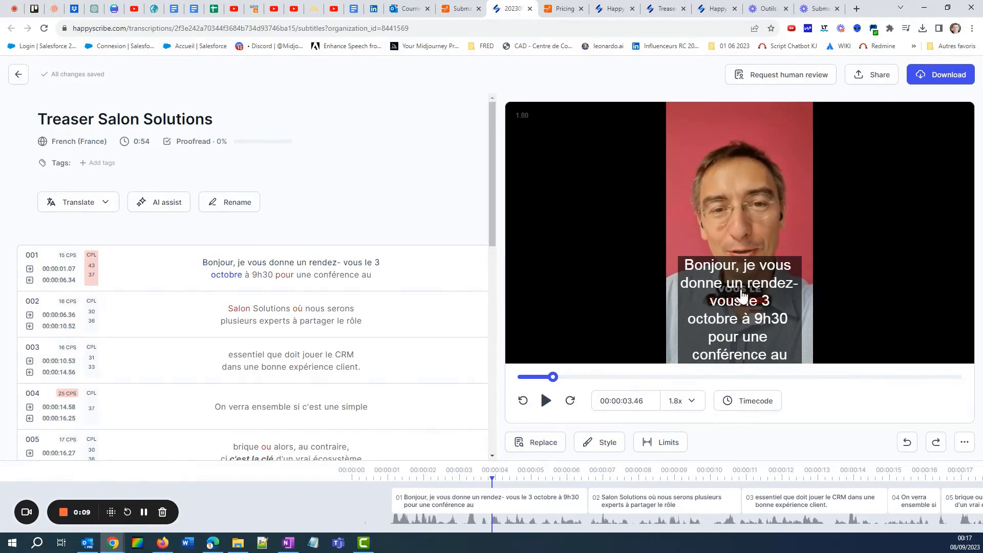
left_click(460, 8)
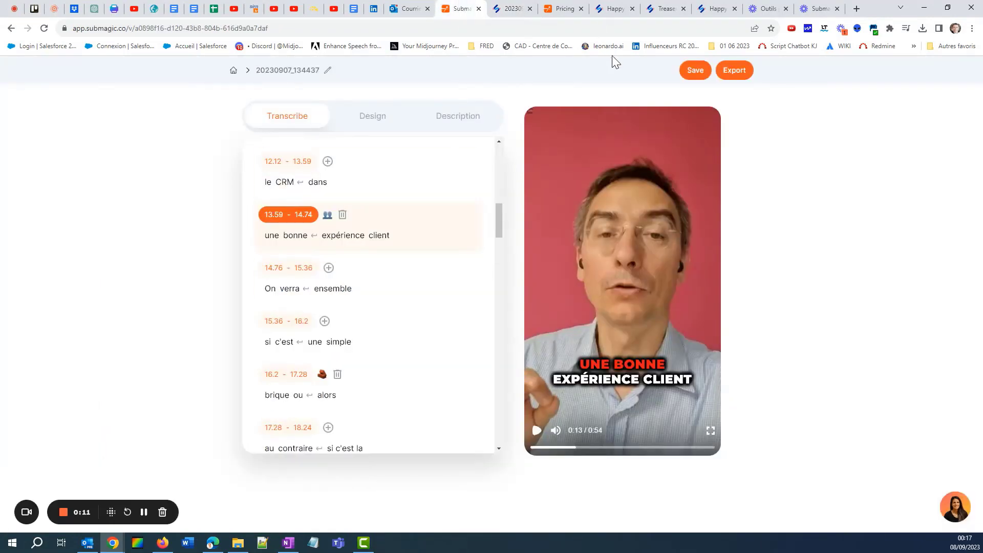
left_click(511, 9)
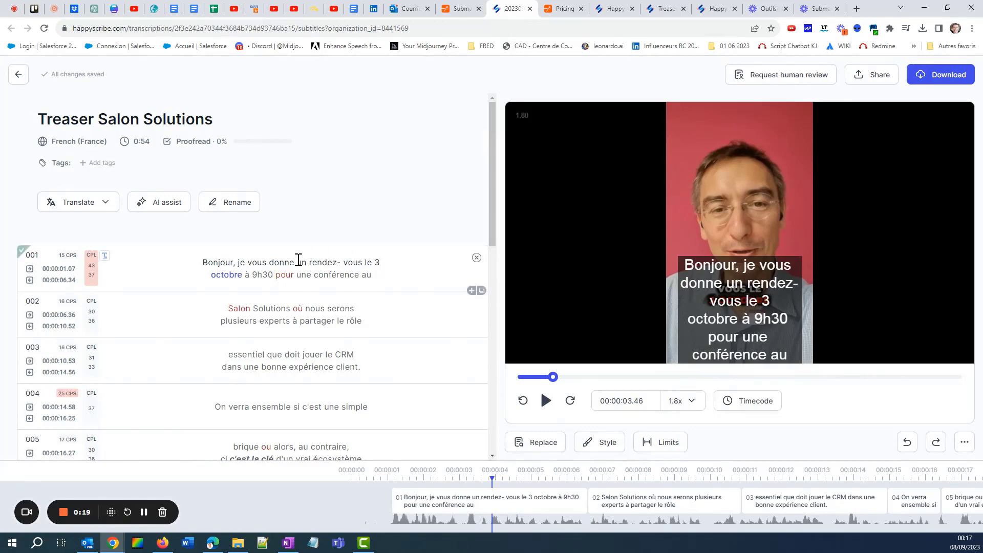
Delete "vous" before "donne" and rejoin "rendez-vous" in subtitle 001, and check the result in playback before pausing
double_click(257, 263)
key("BackSpace")
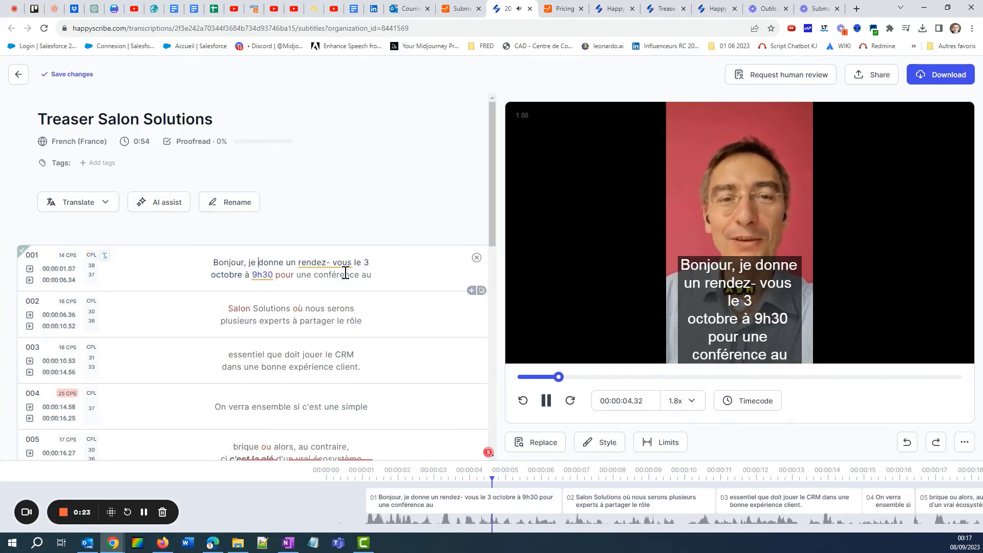
left_click(331, 263)
key("BackSpace")
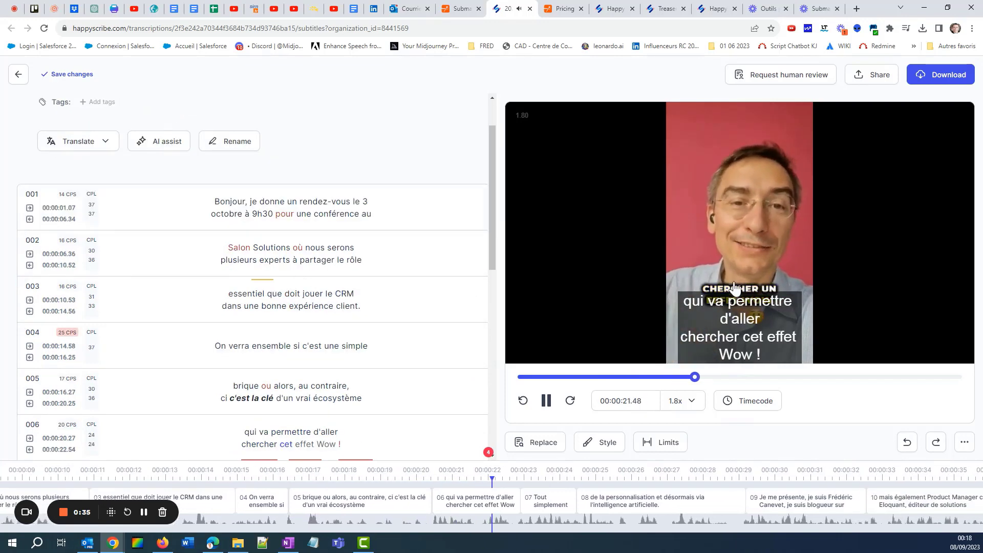
left_click(547, 400)
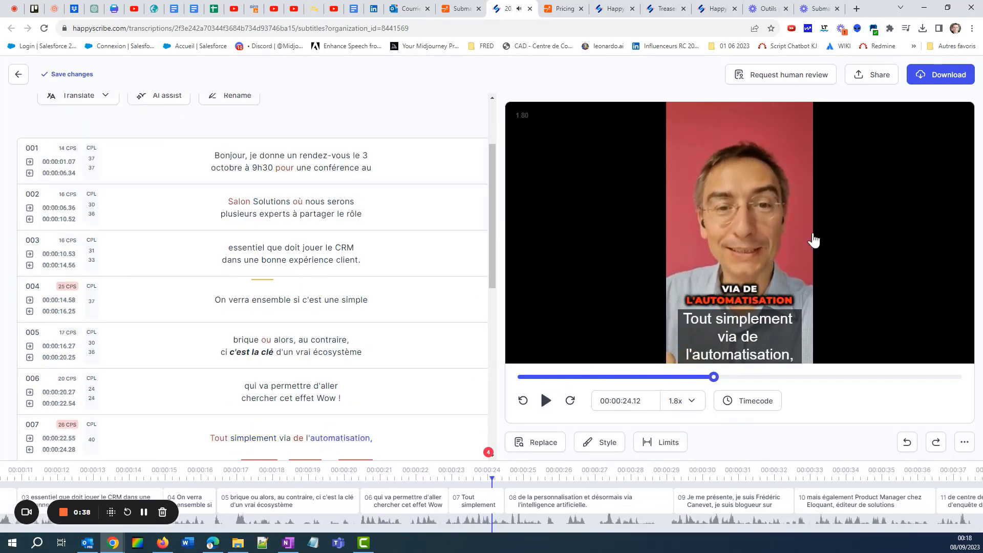
Switch to Submagic, preview the "On verra ensemble" and "si c'est une simple" captions, and return to Happy Scribe
mouse_move(344, 278)
left_click(459, 9)
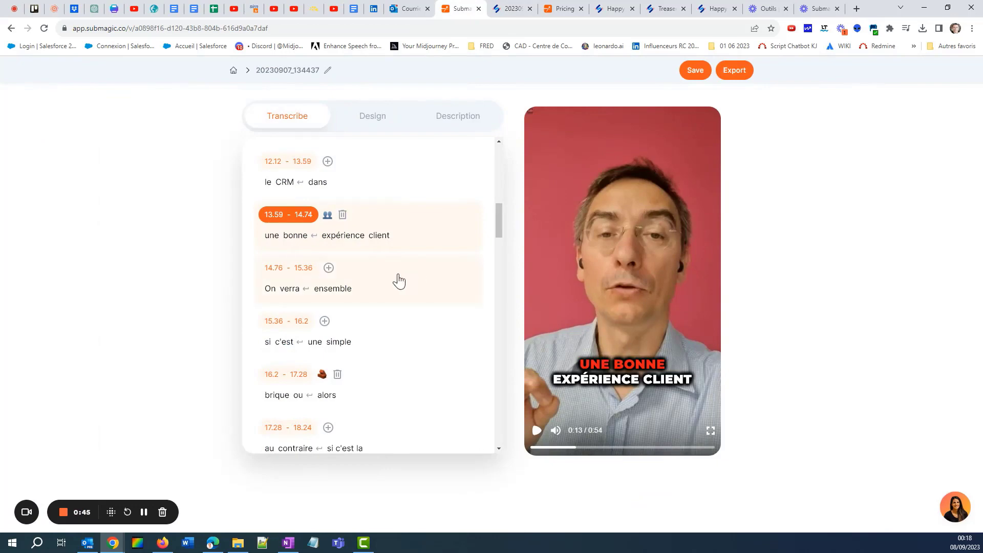
left_click(374, 291)
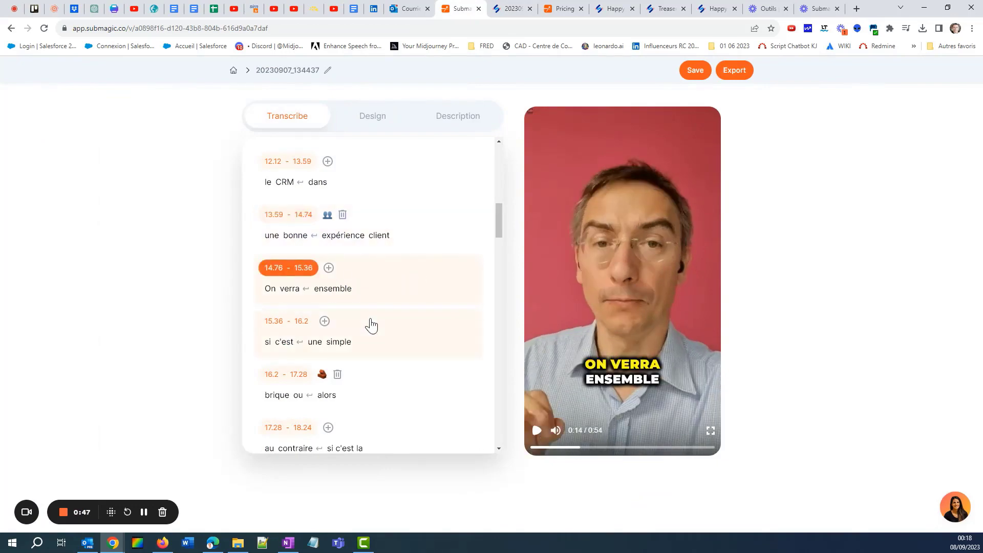
left_click(372, 325)
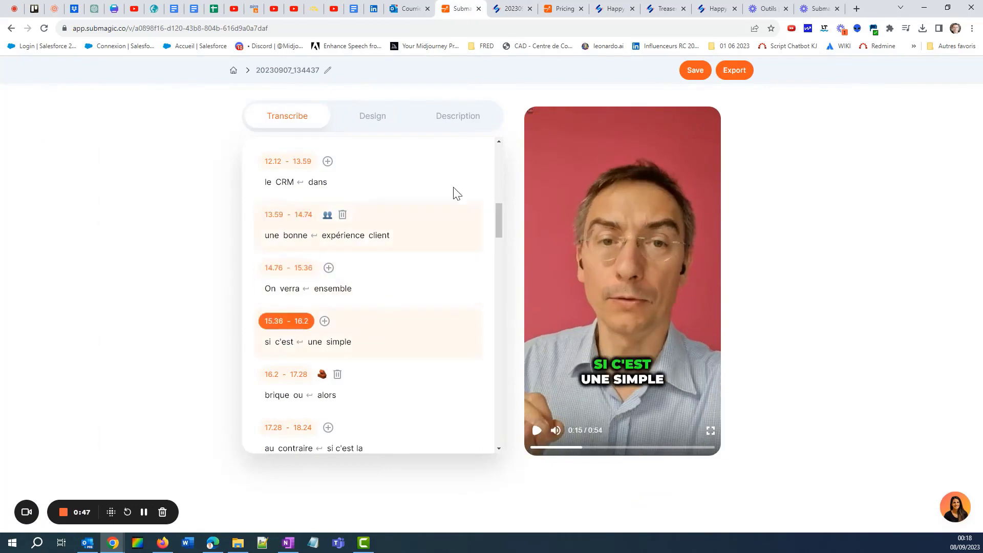
left_click(504, 9)
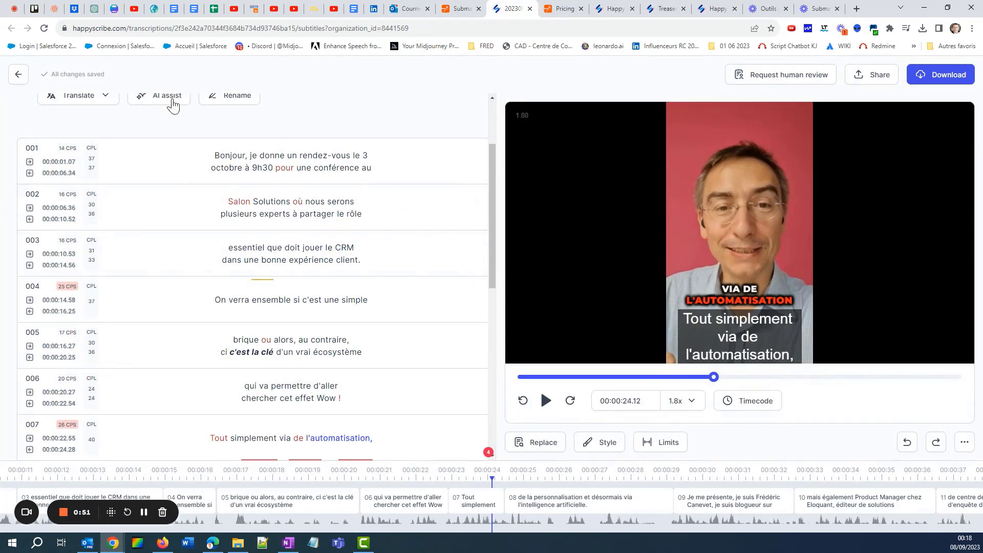
Generate a blog post from the transcript with AI assist in a formal writing style, and read through the text
scroll(198, 167, "up", 3)
left_click(158, 203)
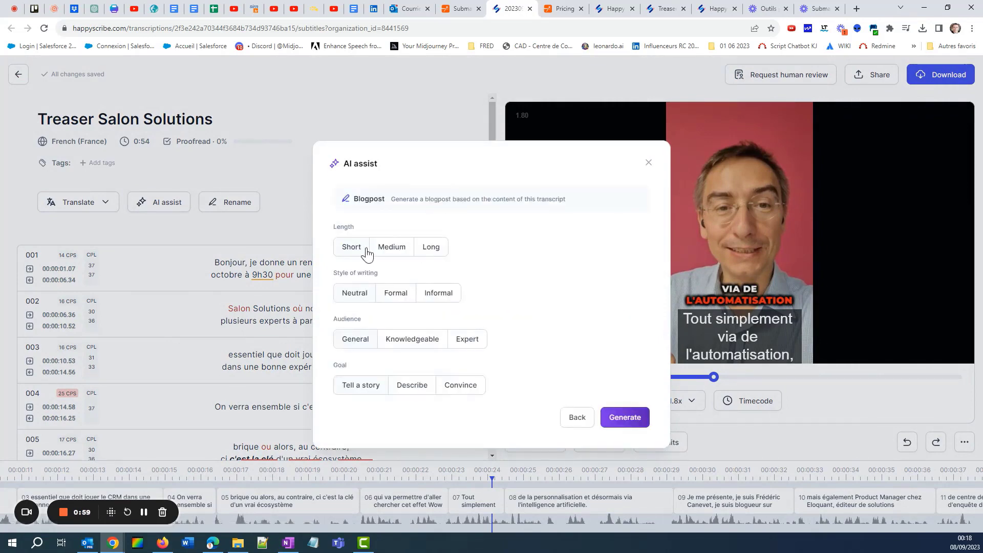
left_click_drag(379, 250, 399, 278)
left_click(396, 300)
left_click(612, 425)
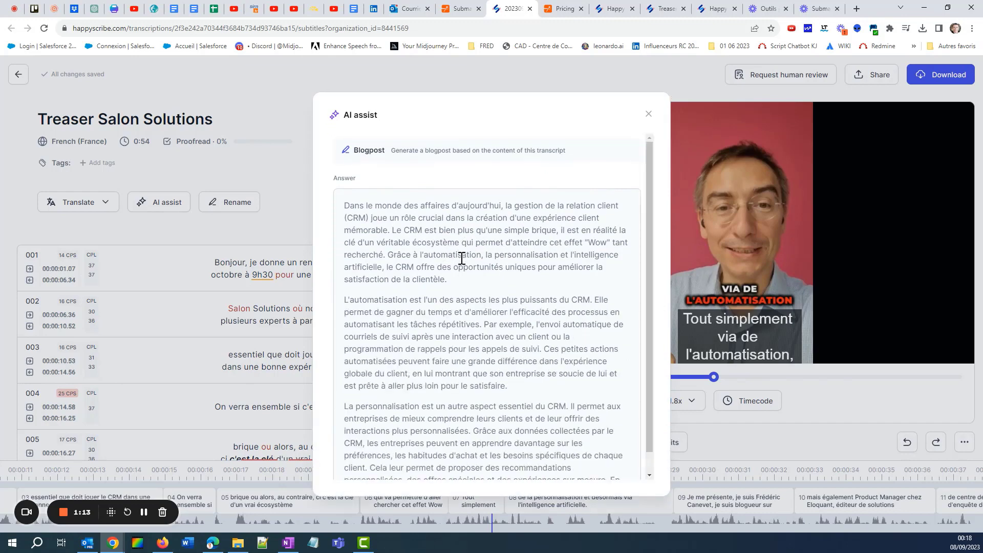
scroll(461, 258, "down", 3)
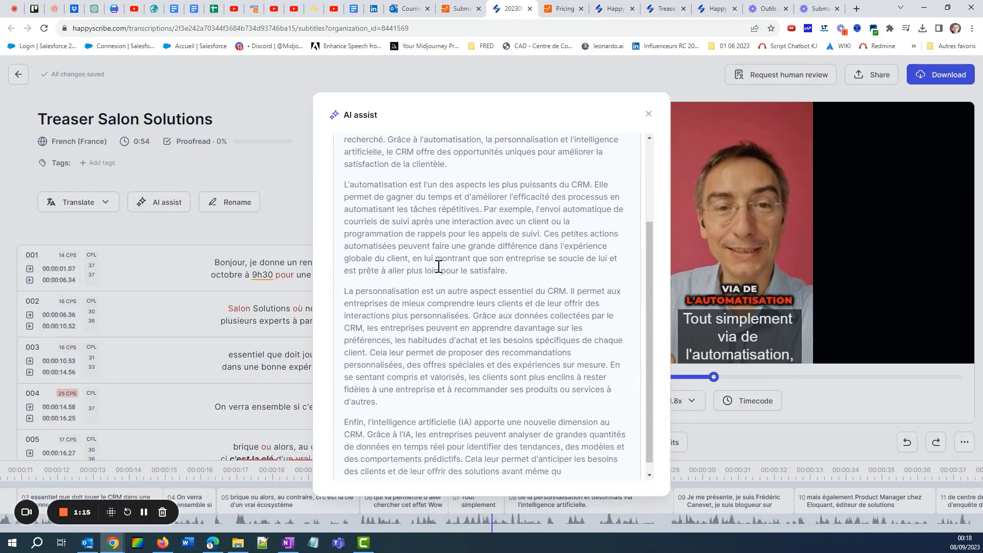
Read the generated blog post through to its conclusion, return to its opening paragraphs, and close AI assist
scroll(444, 274, "down", 3)
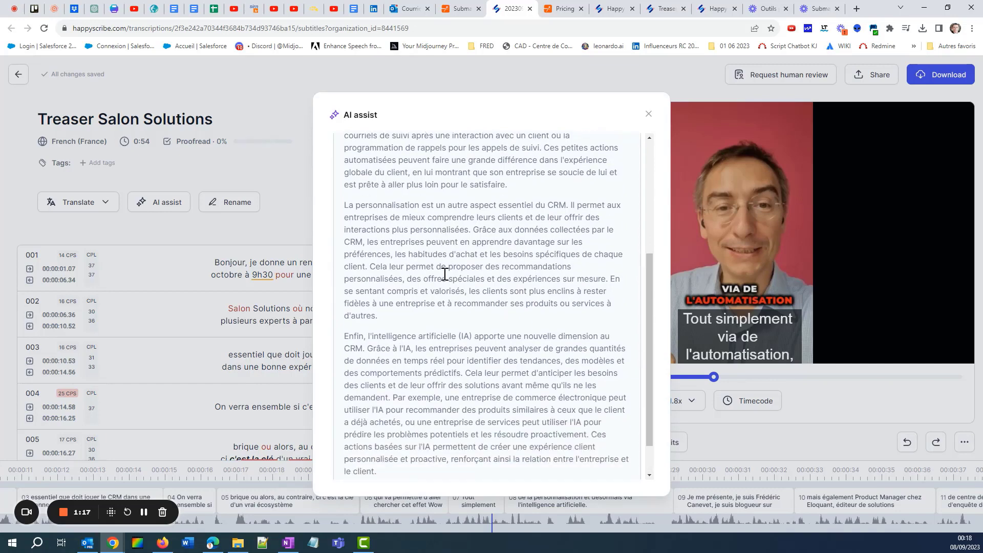
scroll(454, 288, "down", 3)
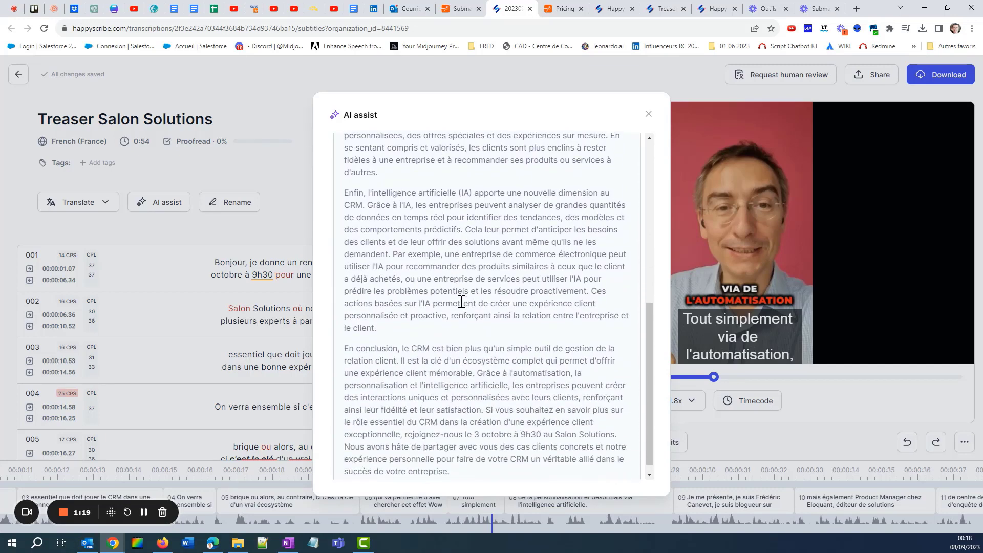
scroll(464, 303, "down", 2)
scroll(471, 306, "up", 10)
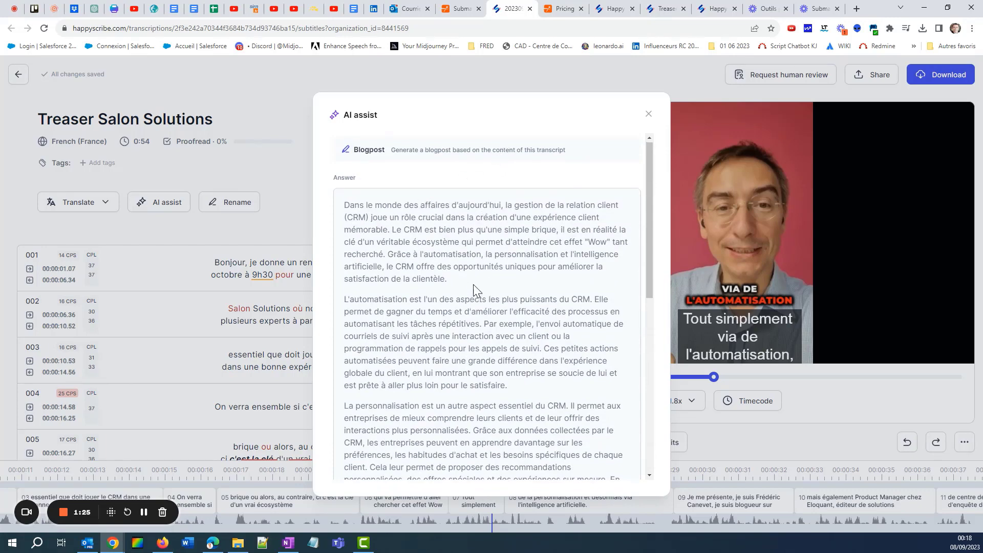
scroll(473, 284, "down", 5)
scroll(428, 215, "up", 5)
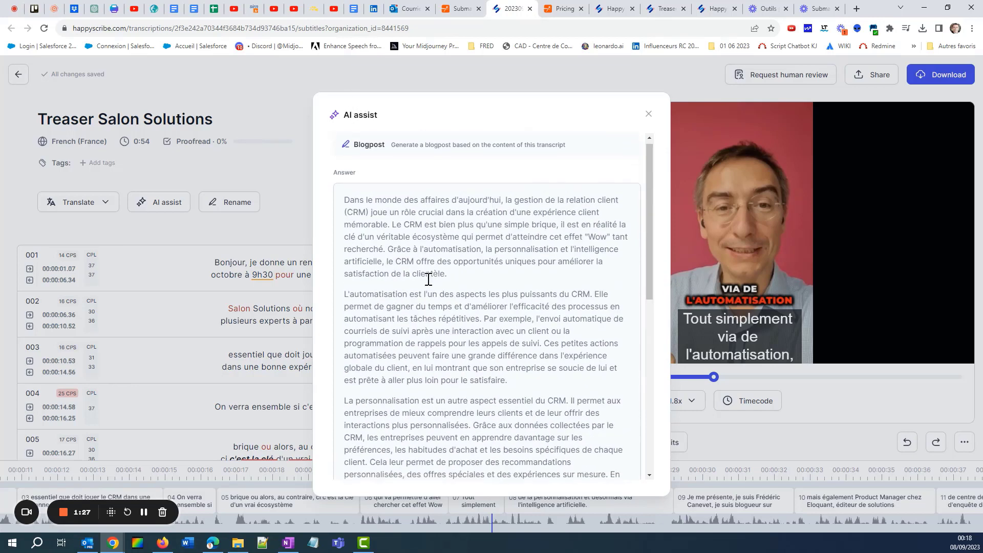
left_click(648, 114)
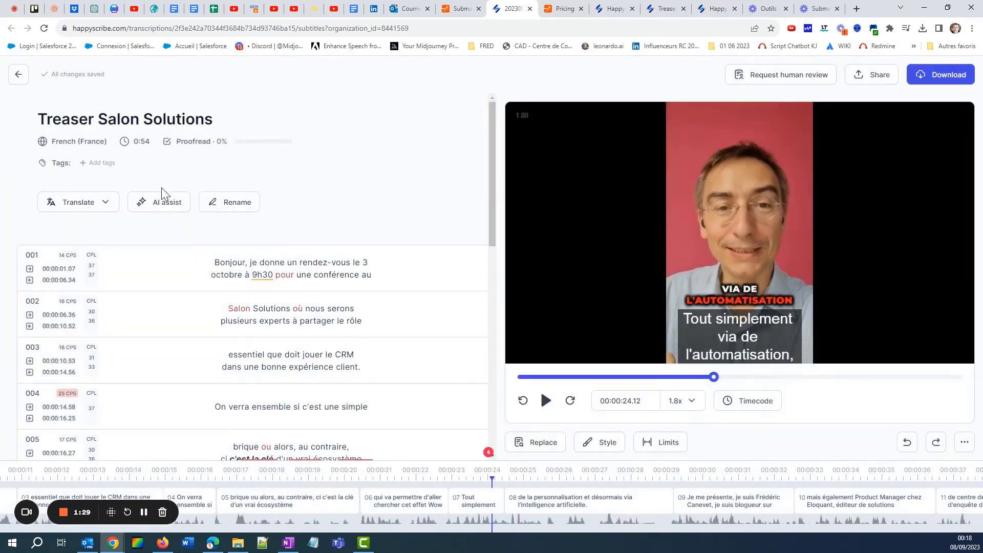
Reopen AI assist, leave the blog post, generate a short summary displayed as bullet points, and highlight the resulting text
left_click(176, 204)
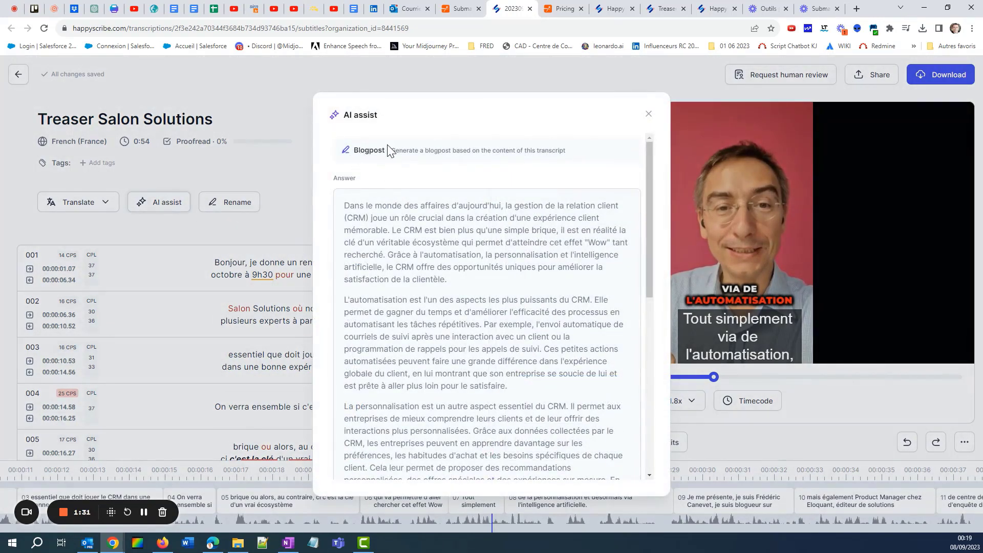
scroll(434, 412, "down", 10)
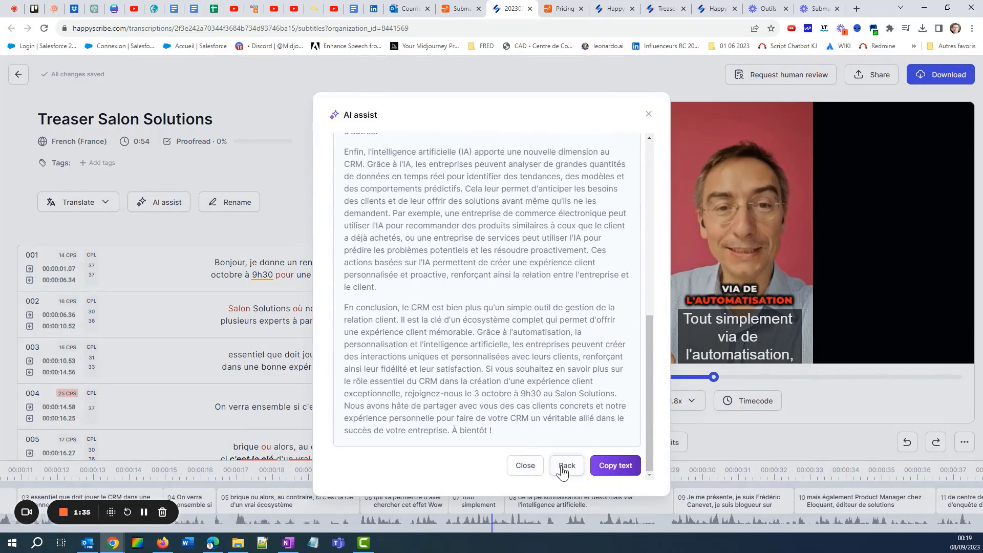
left_click(566, 466)
left_click(417, 208)
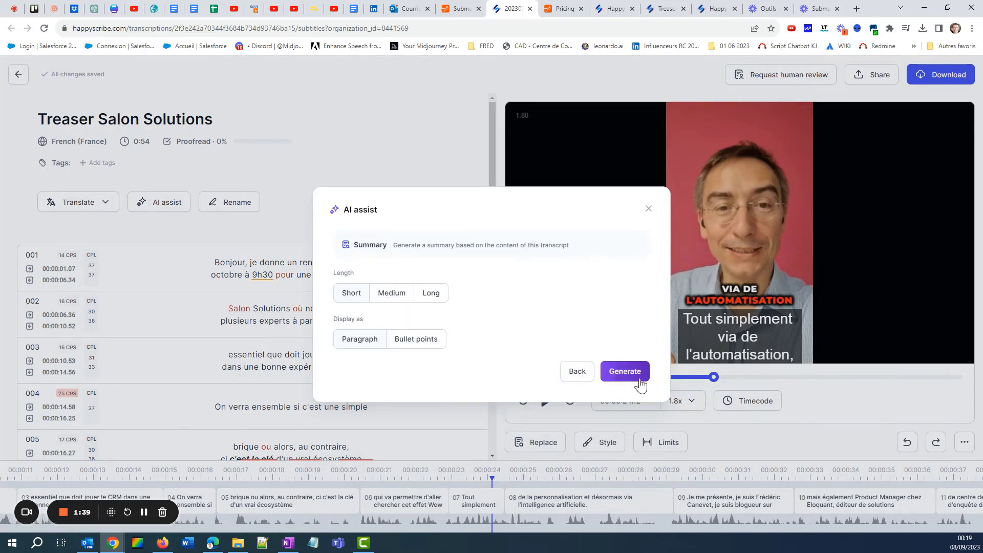
left_click(417, 347)
left_click(627, 374)
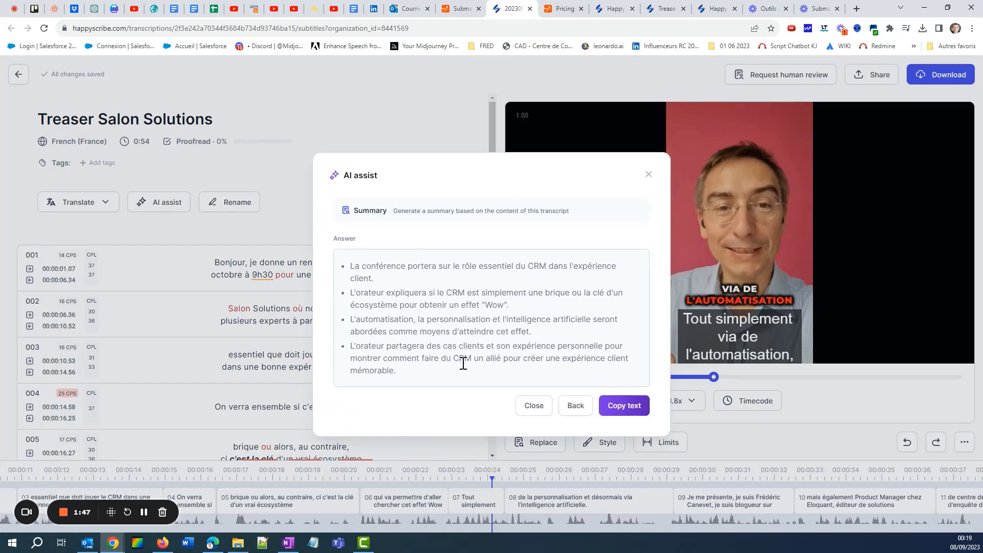
left_click_drag(352, 270, 446, 380)
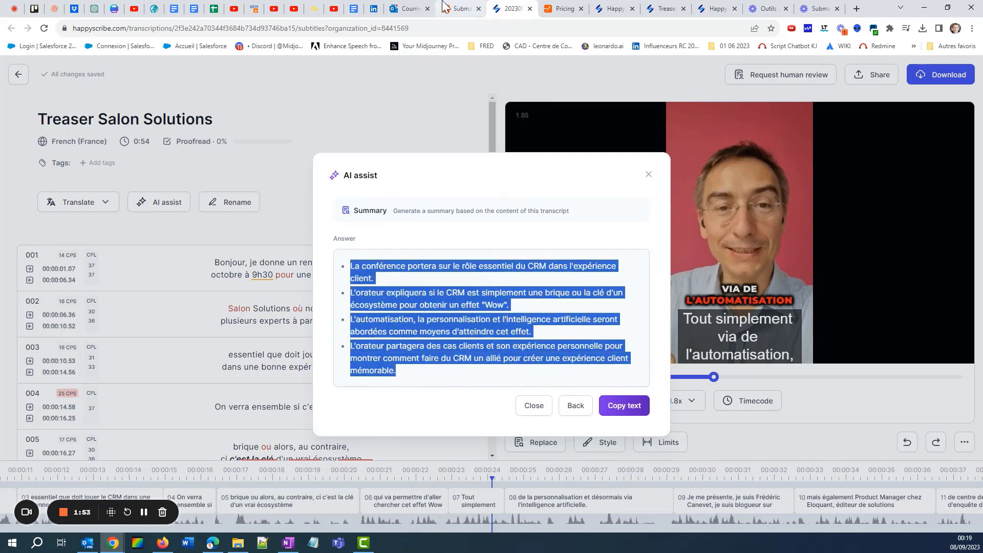
Switch to Submagic, view the AI-generated description and hashtags for the video, and return to Happy Scribe
left_click(459, 9)
left_click(454, 117)
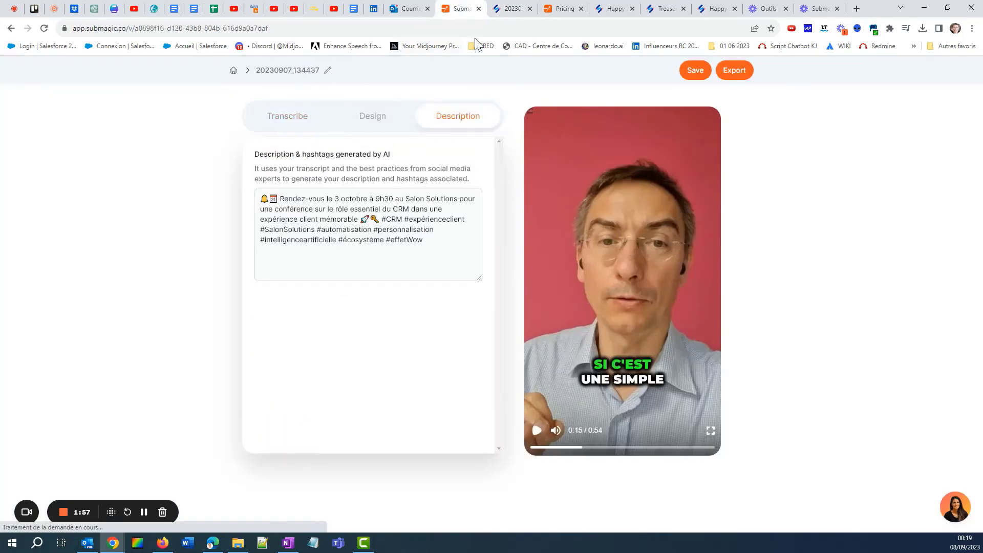
left_click(507, 9)
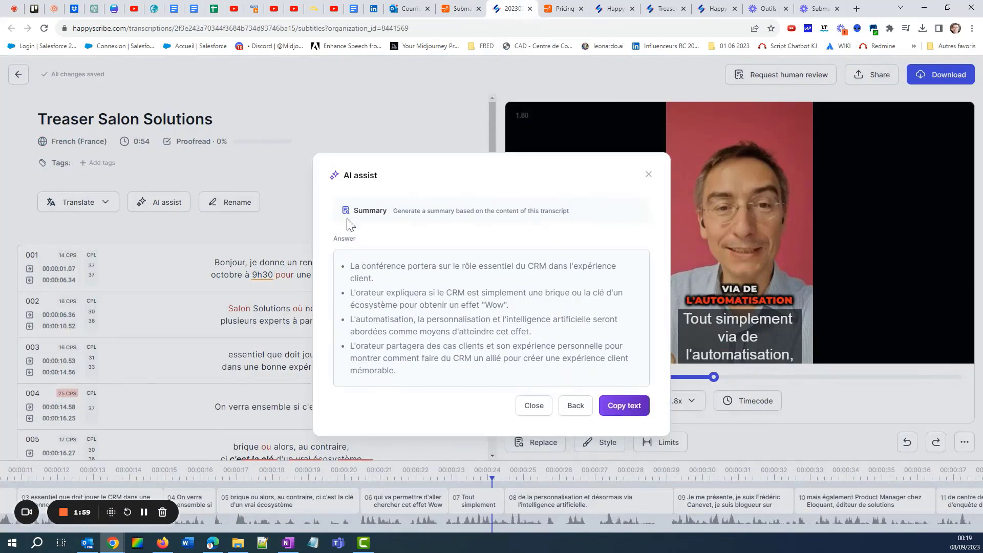
Generate a long summary of the transcript as bullet points, highlight the whole answer, and close AI assist
left_click(571, 408)
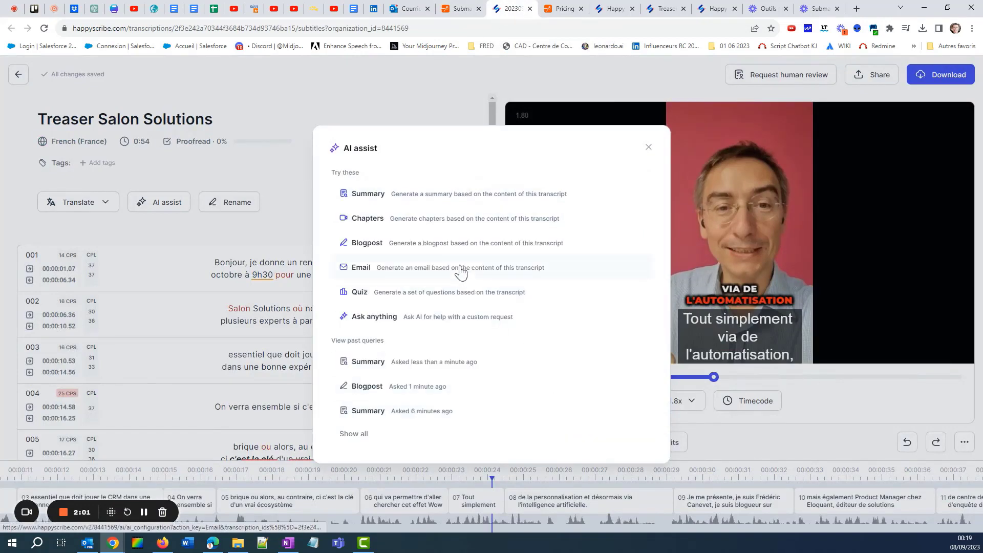
left_click(393, 195)
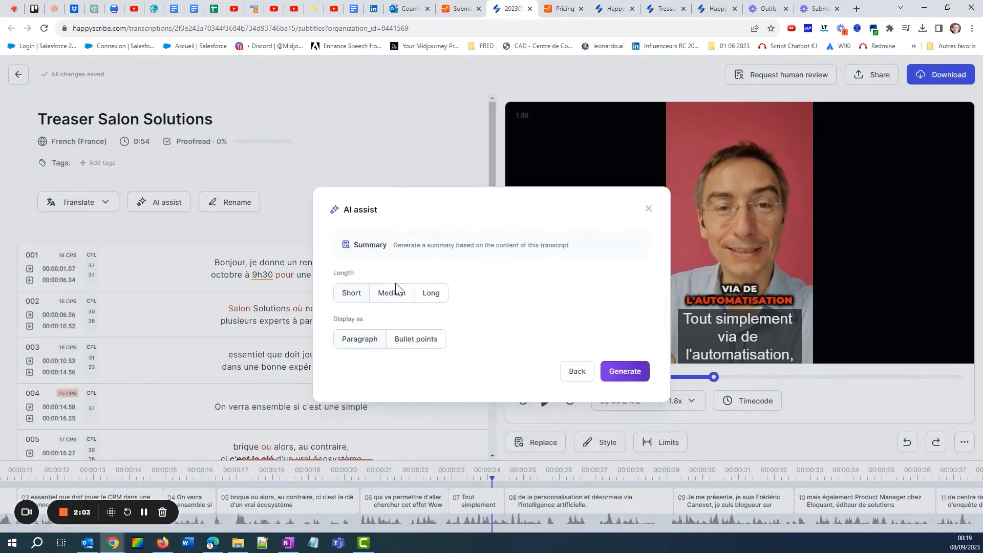
left_click(430, 293)
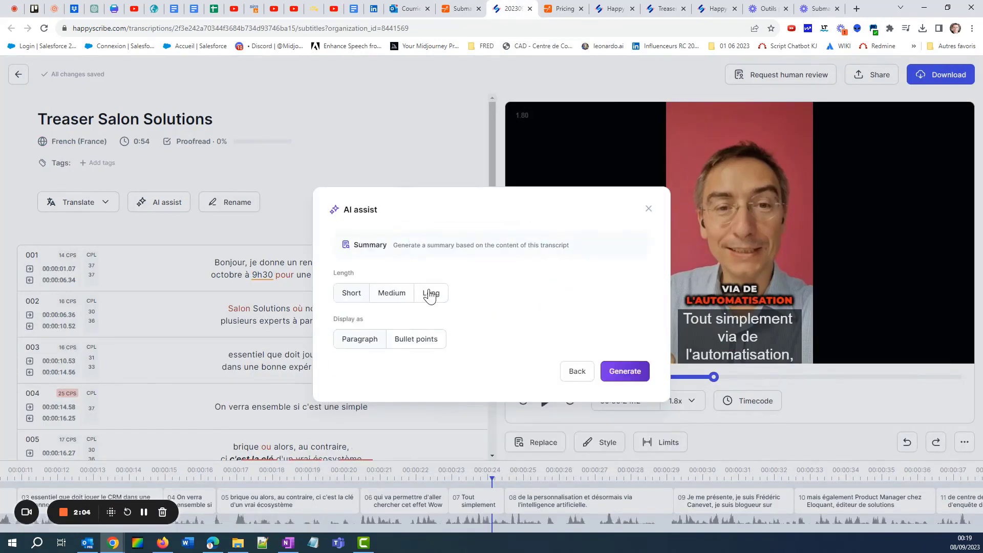
left_click(625, 372)
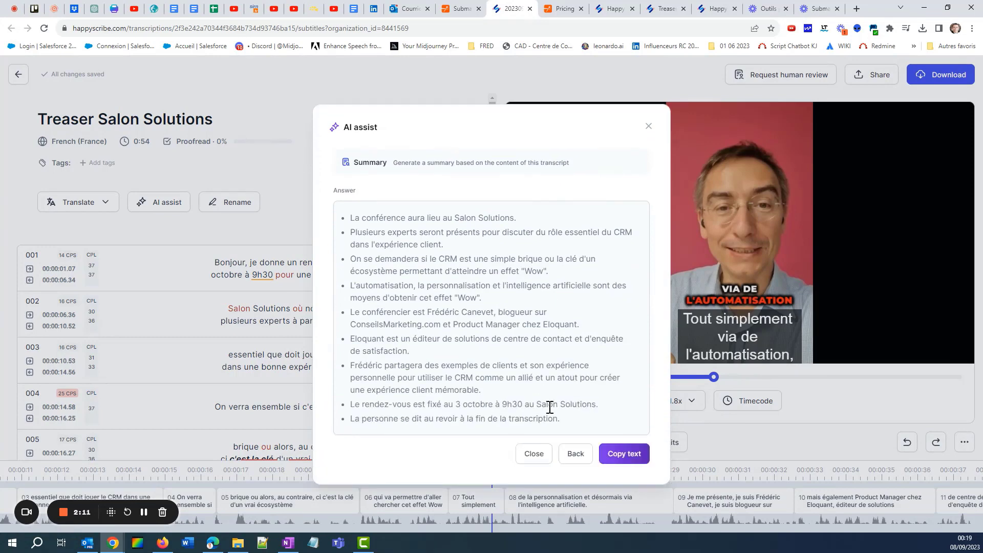
left_click_drag(560, 418, 330, 217)
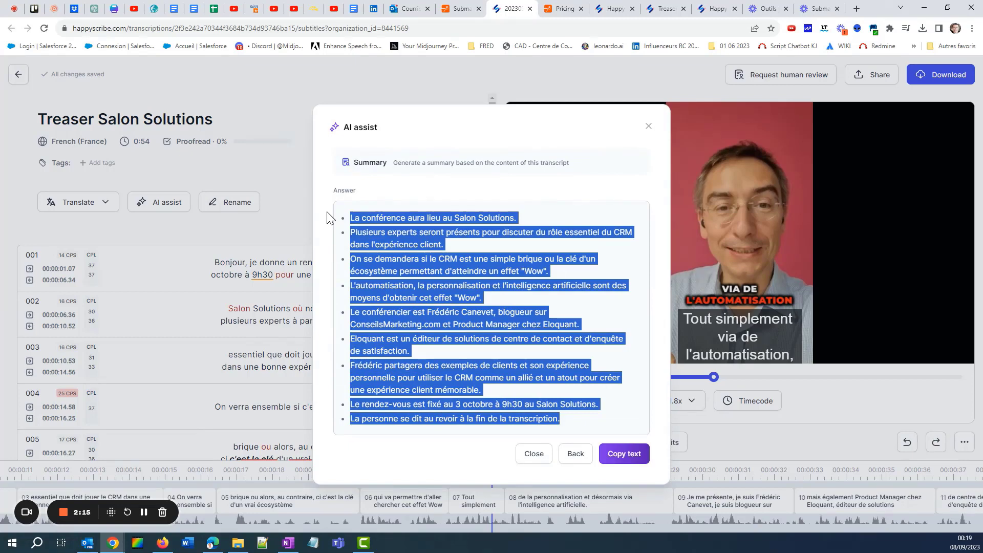
left_click(534, 453)
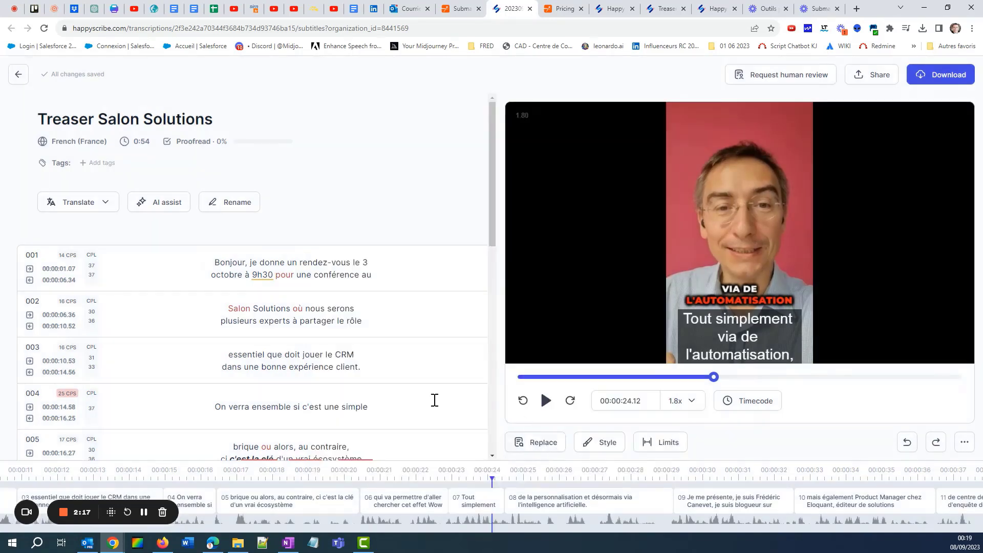
Switch to Submagic to compare its description and hashtags with the long summary, and go back to the Happy Scribe editor
left_click(471, 8)
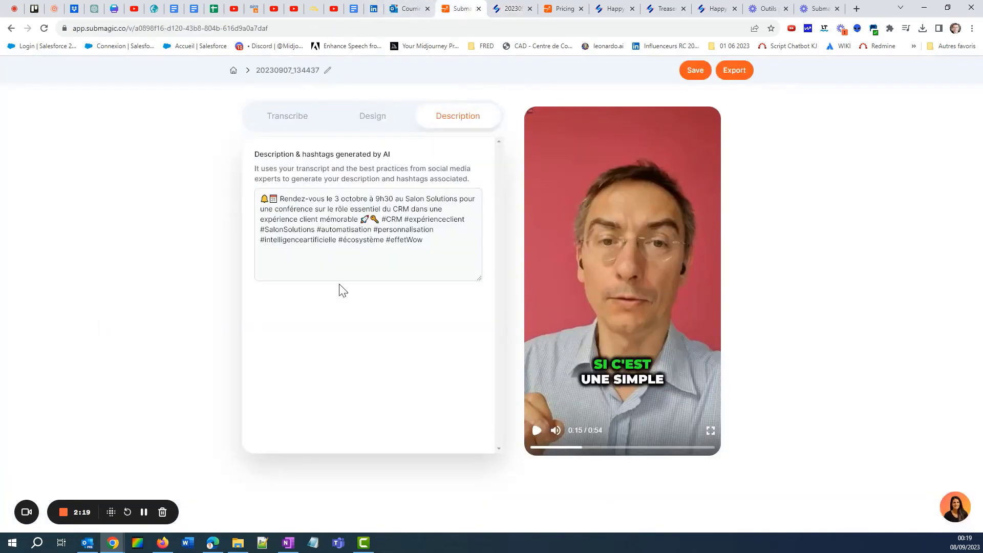
left_click(525, 8)
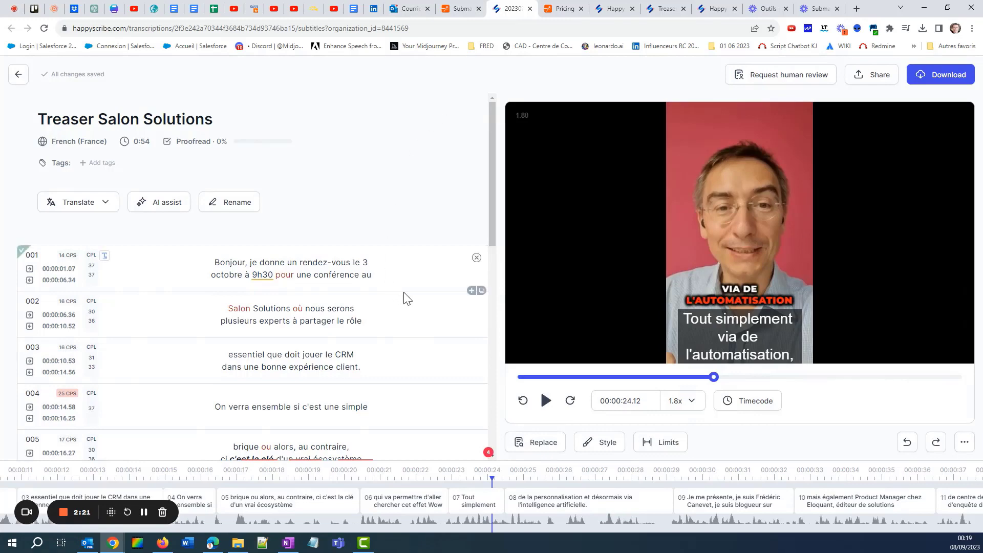